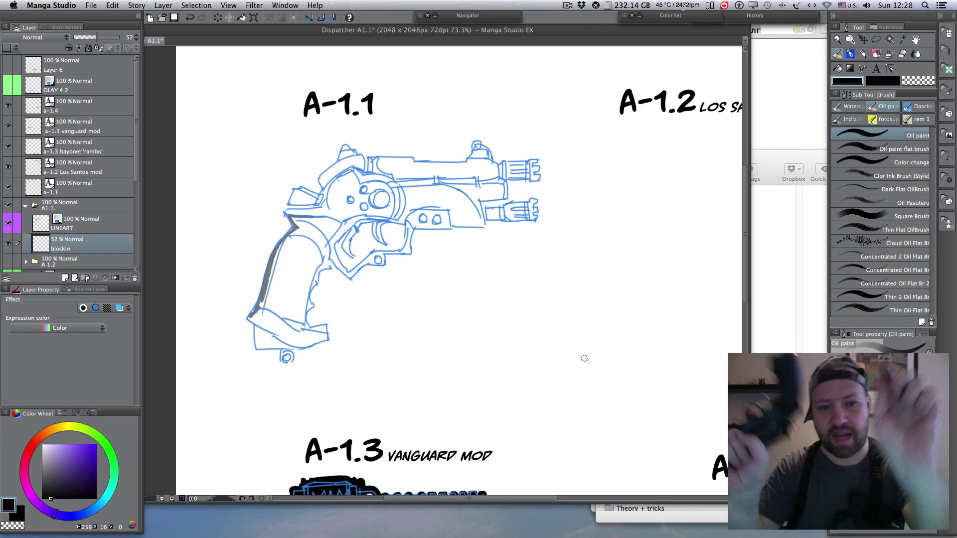
Step: Show the A 1.2 layer group to bring up the coloured Los Santos mod revolver beside the A-1.1 sketch
drag(186, 30, 227, 38)
click(169, 37)
key(super+minus)
key(super+minus)
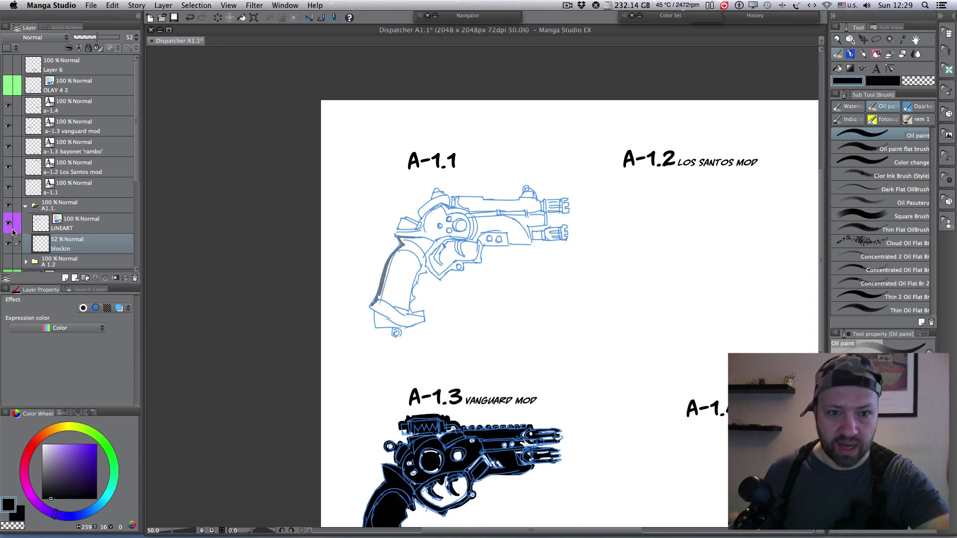
scroll(13, 232, down, 6)
click(8, 111)
key(space)
drag(817, 284, 691, 282)
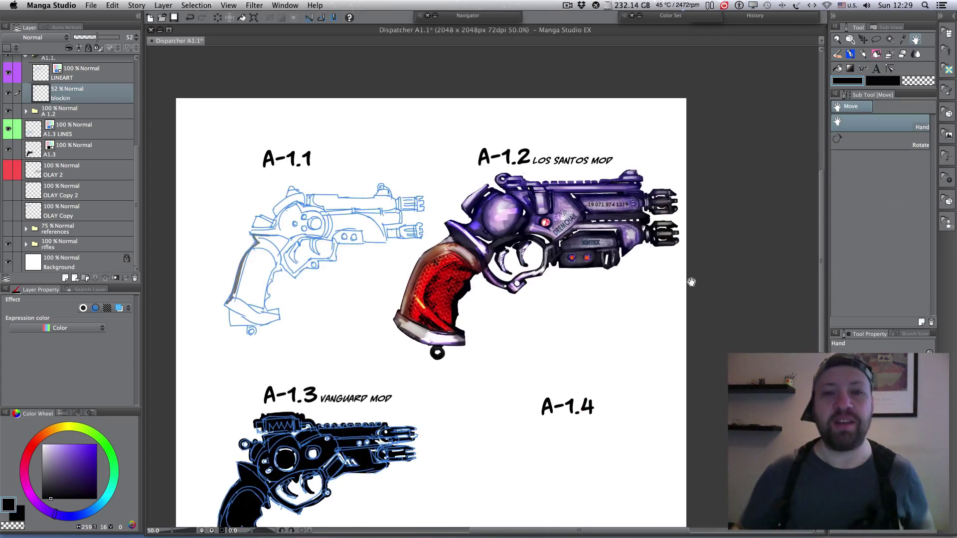
Step: Compare the A-1.1 sketch with the finished A-1.2 and A-1.3 designs, ending with the A 1.2 layer group hidden
scroll(593, 258, up, 5)
scroll(594, 258, down, 4)
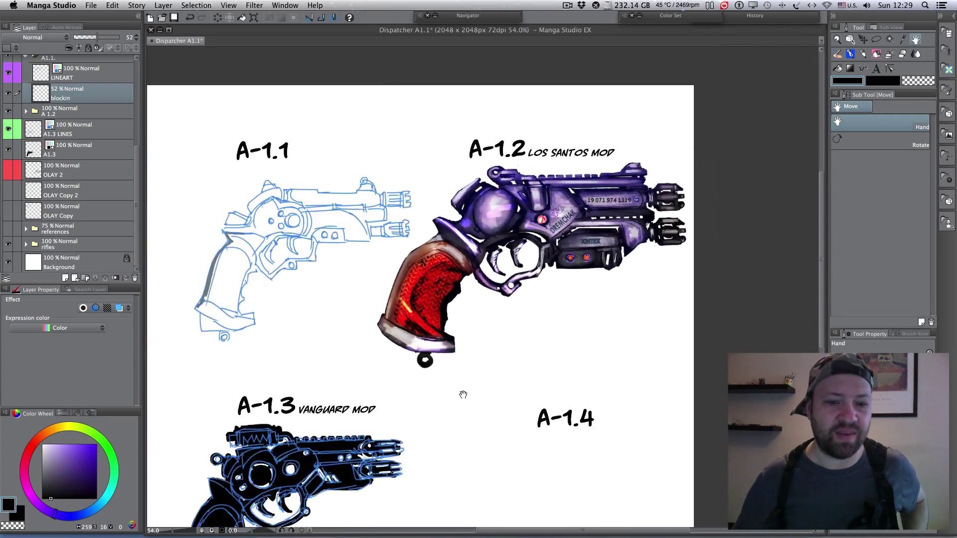
drag(400, 457, 577, 263)
scroll(576, 262, up, 4)
scroll(576, 262, down, 2)
drag(628, 177, 453, 428)
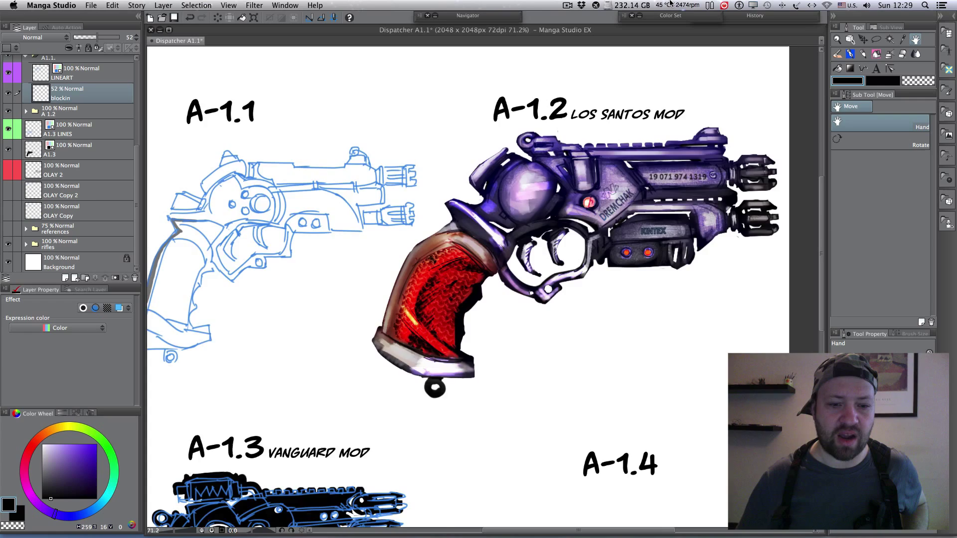
drag(168, 167, 363, 139)
drag(518, 174, 476, 182)
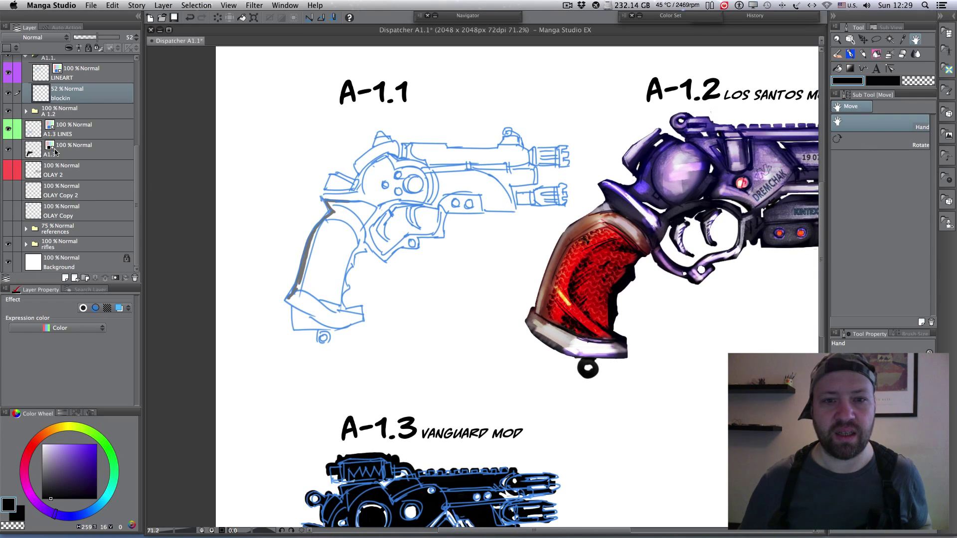
click(8, 111)
Step: Move the drawing window aside, minimise the text document and bring the DISPATCH folder forward in Finder
drag(333, 30, 389, 344)
drag(389, 29, 459, 199)
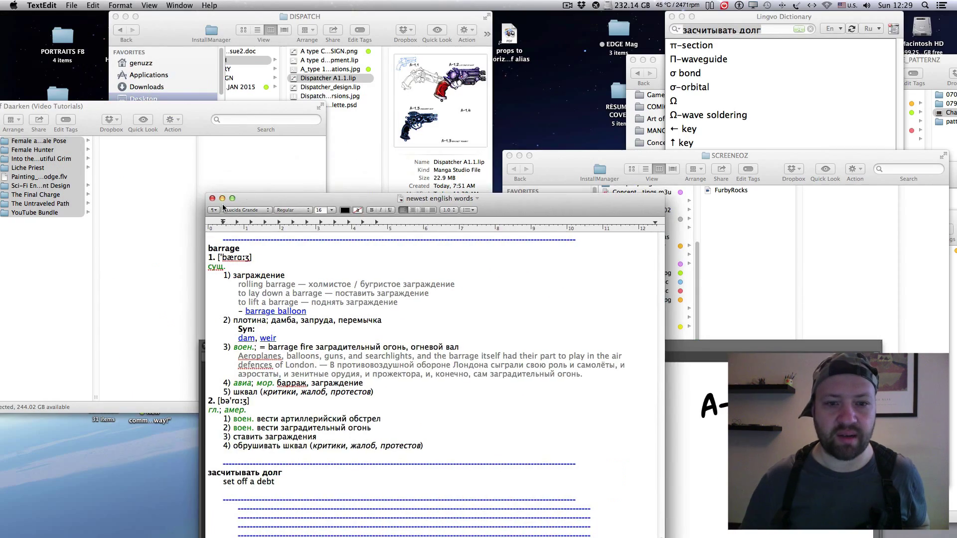
click(221, 199)
drag(408, 20, 460, 25)
Step: Preview the revolver design files in the DISPATCH folder, including A_type 1_modifications.jpg, and switch back to Manga Studio
key(space)
key(Down)
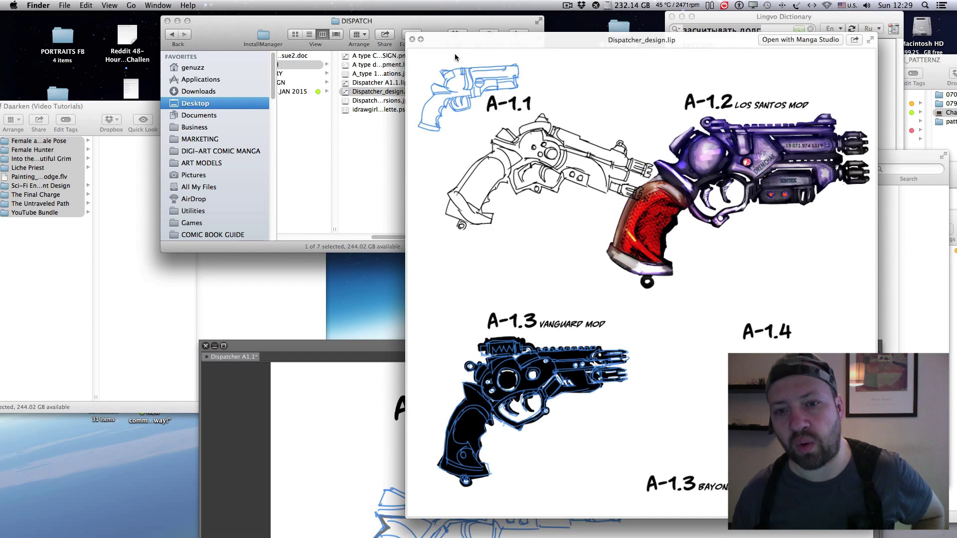
key(Down)
key(Up)
key(Up)
key(Up)
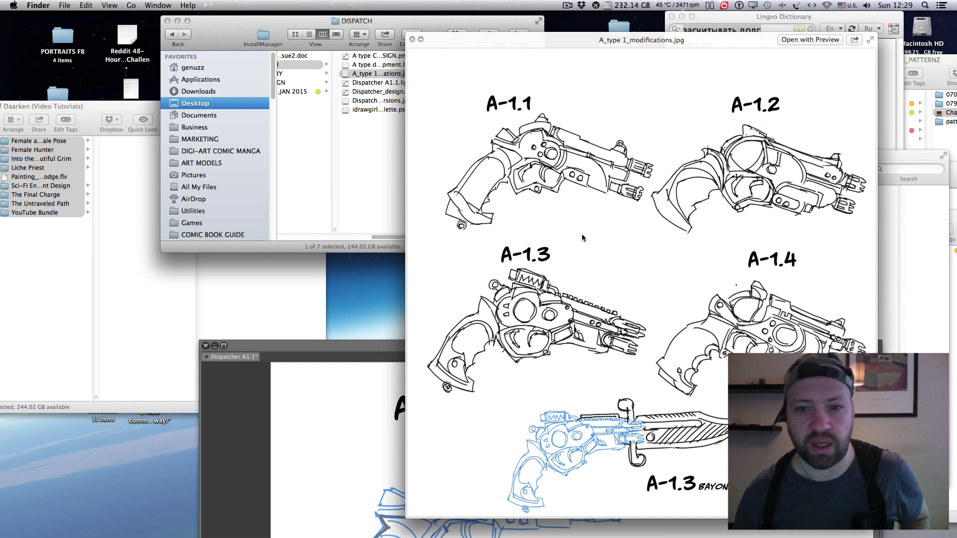
key(Up)
key(Down)
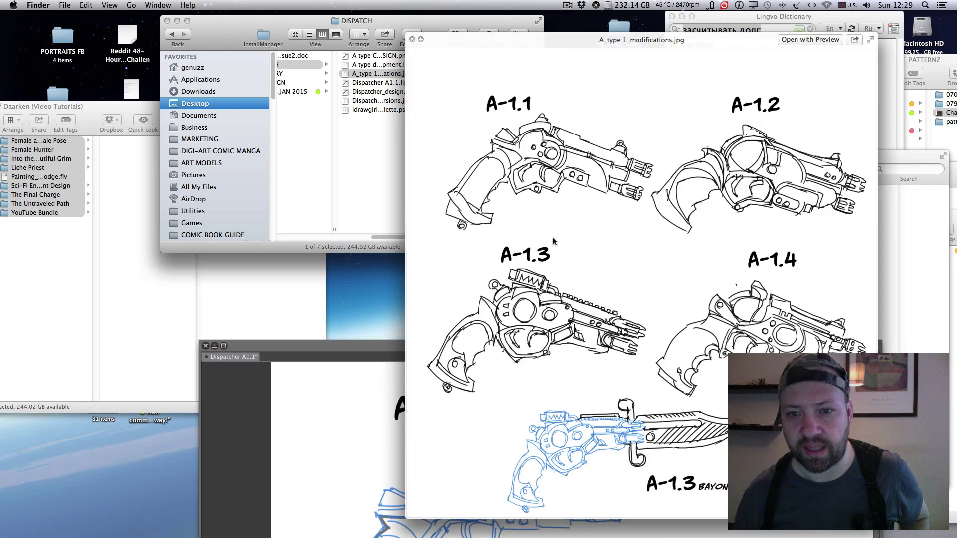
key(space)
key(super+Tab)
click(566, 7)
click(566, 6)
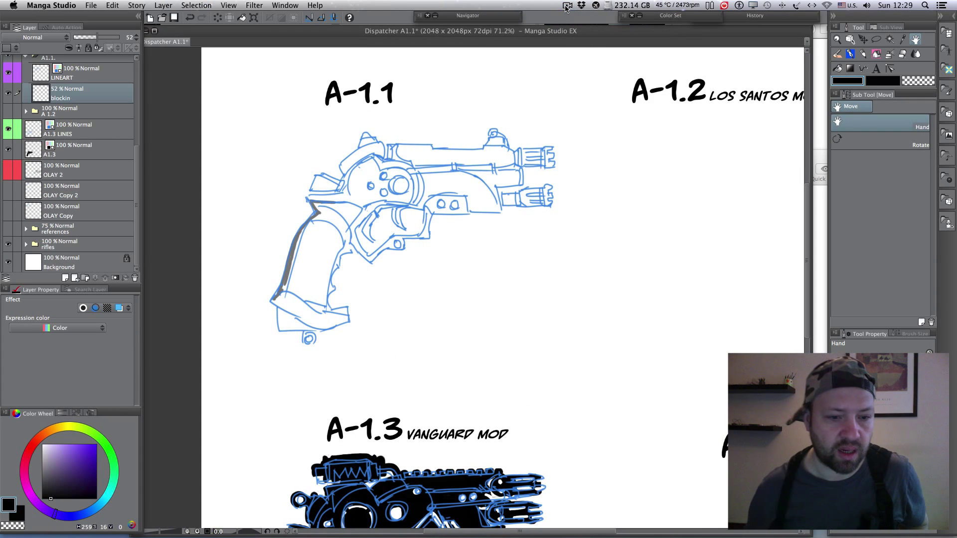
Step: Rename the block-in layer in the A1.1 group as BLOCKIN
scroll(59, 123, up, 5)
double_click(61, 219)
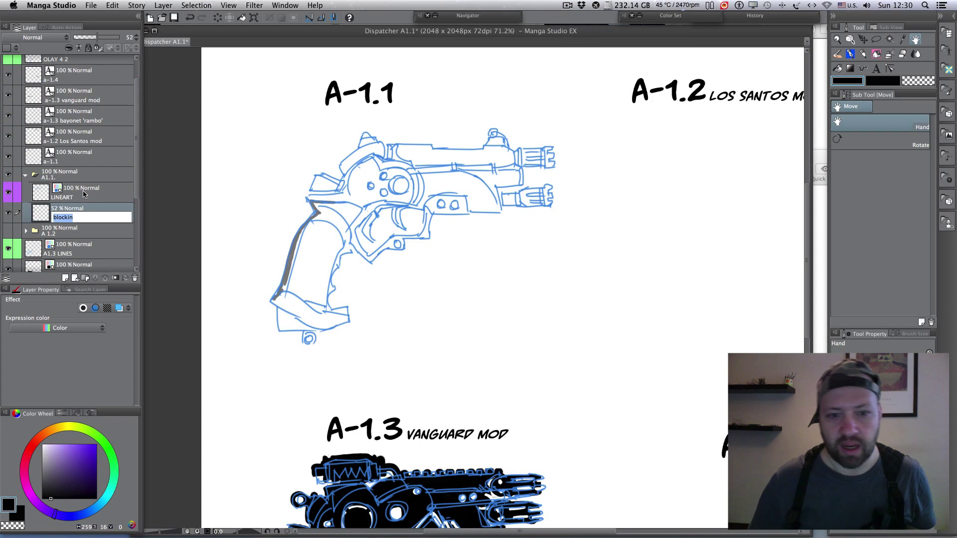
text(BLOCKIN)
key(Return)
Step: Start blocking in the A-1.1 revolver with Oil paint strokes from the top of the grip up over the rear frame
key(b)
mouse_move(338, 214)
mouse_down()
mouse_move(311, 251)
mouse_move(325, 214)
mouse_move(366, 164)
mouse_move(347, 174)
mouse_move(376, 147)
mouse_up()
click(567, 6)
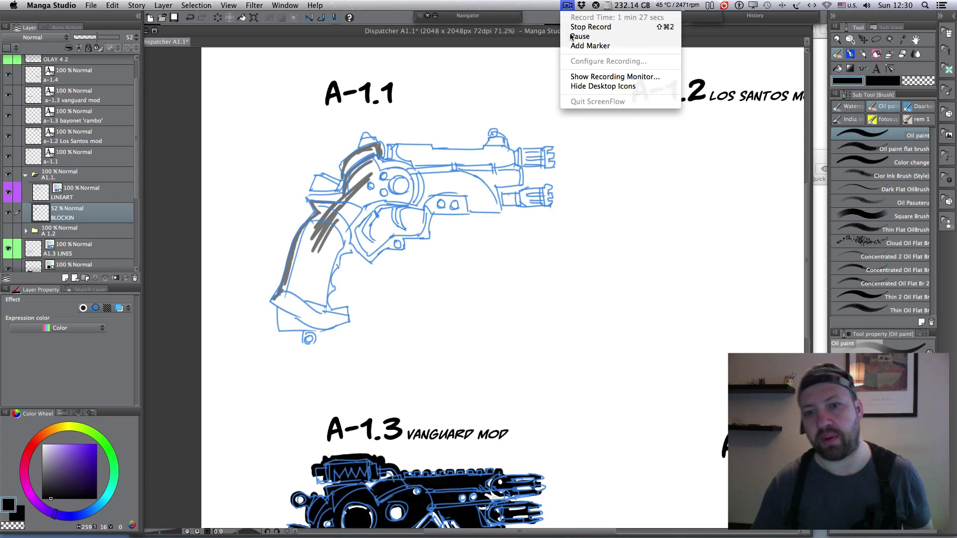
click(572, 36)
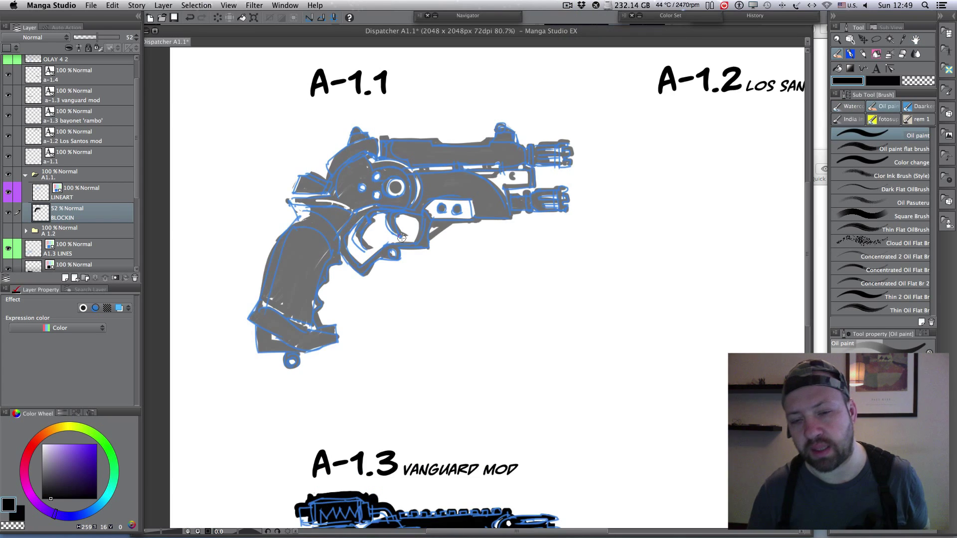
Step: Raise the BLOCKIN layer's opacity to 100
key(h)
drag(407, 305, 444, 314)
scroll(449, 304, up, 2)
drag(451, 279, 452, 306)
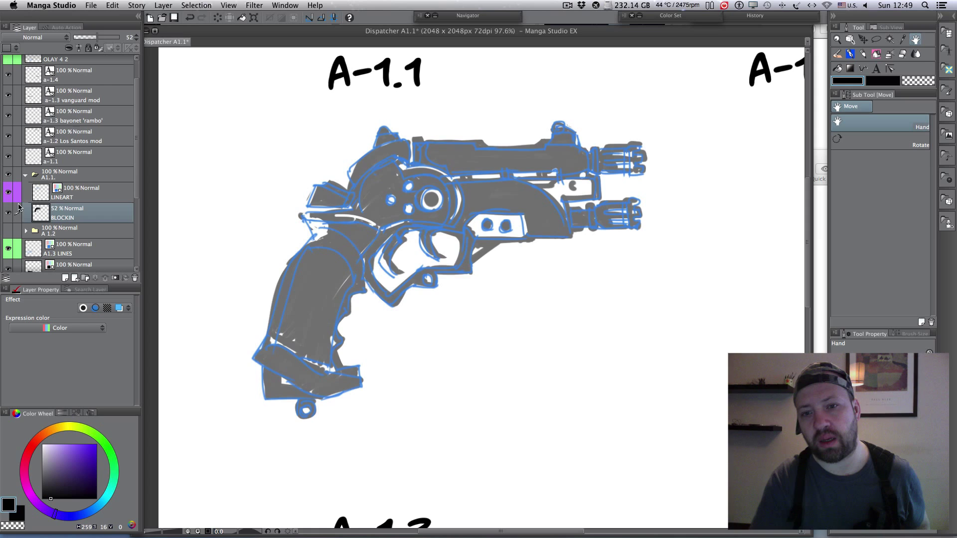
drag(97, 37, 143, 32)
Step: Paint black over the gaps at the grip's base and between the barrels, and add small teeth under the lower barrel
key(b)
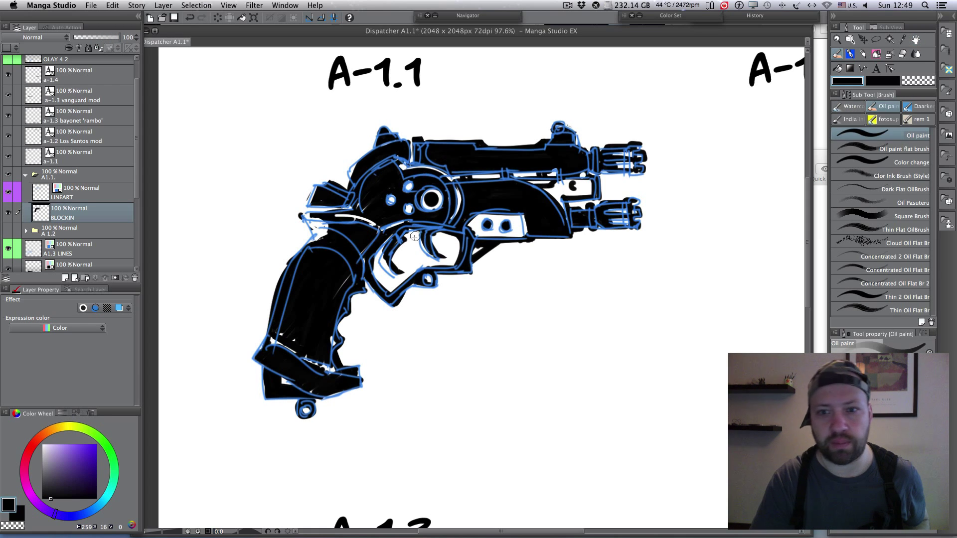
drag(272, 340, 323, 371)
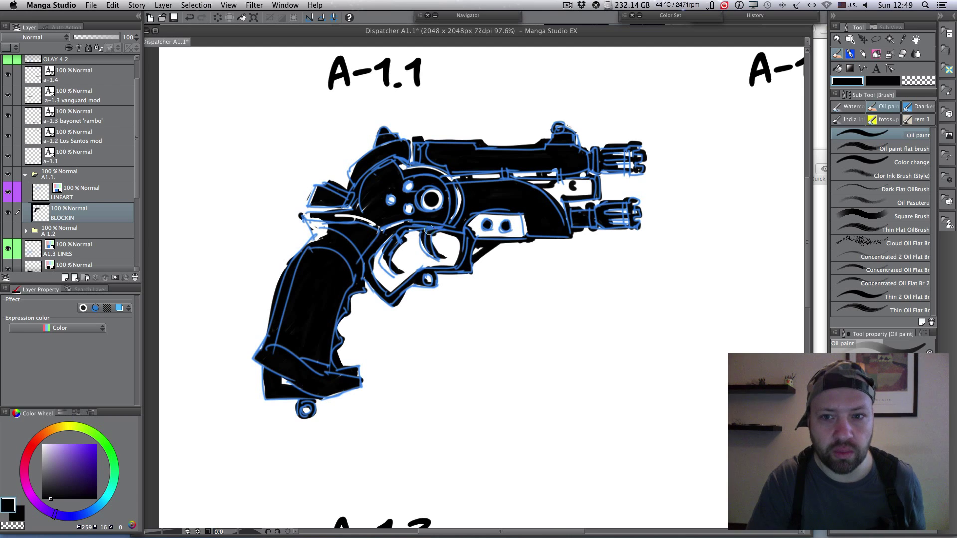
mouse_move(568, 183)
mouse_down()
mouse_move(586, 183)
mouse_move(546, 193)
mouse_up()
drag(533, 238, 573, 240)
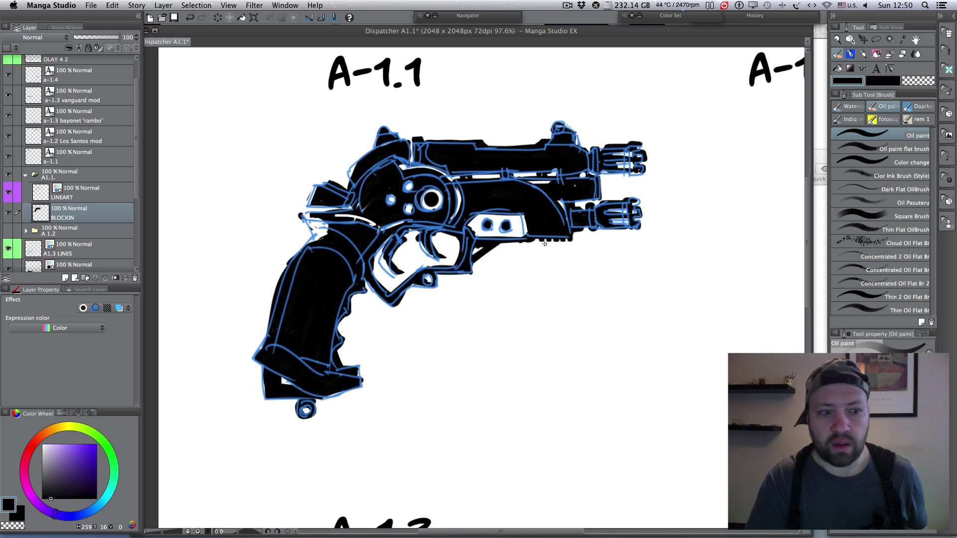
click(567, 5)
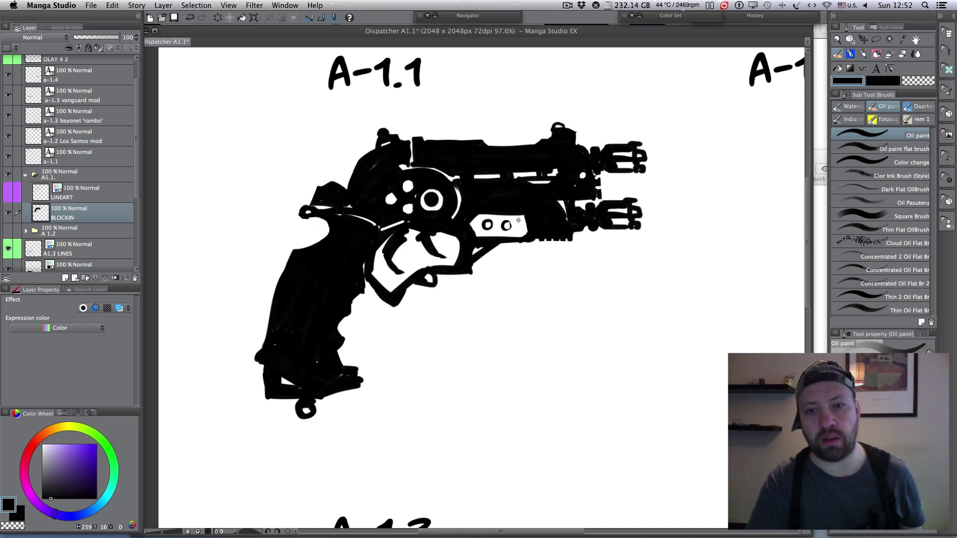
Step: Select the white side plate around the two round holes, fill it with black and deselect
click(889, 39)
click(518, 221)
key(g)
click(517, 226)
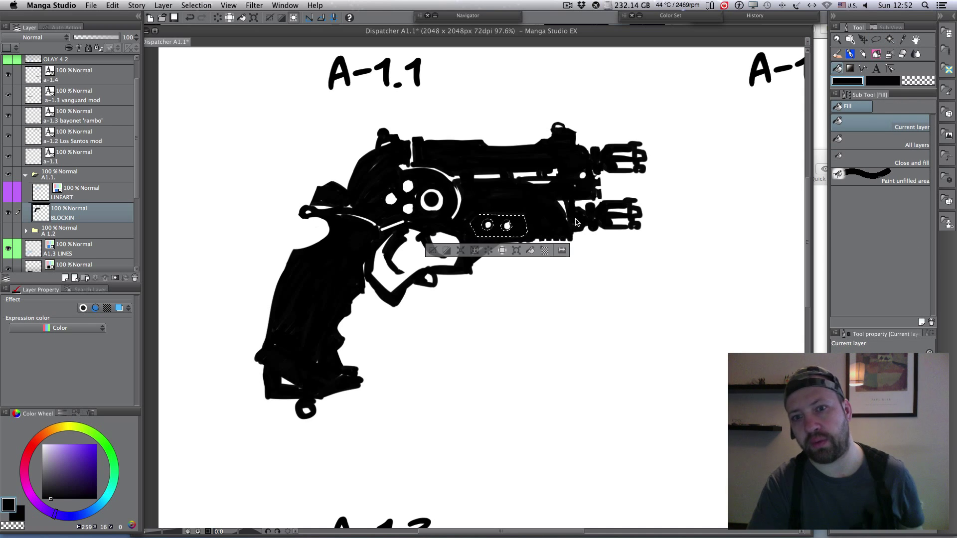
key(super+d)
click(567, 5)
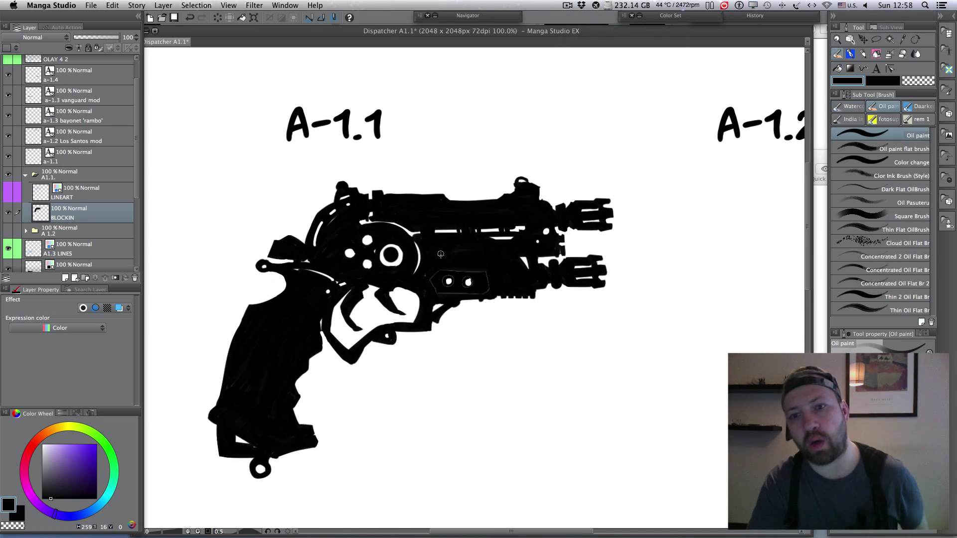
Step: Add a layer named OCCLUSION above BLOCKIN and set its blending mode to Hard light
scroll(437, 227, up, 3)
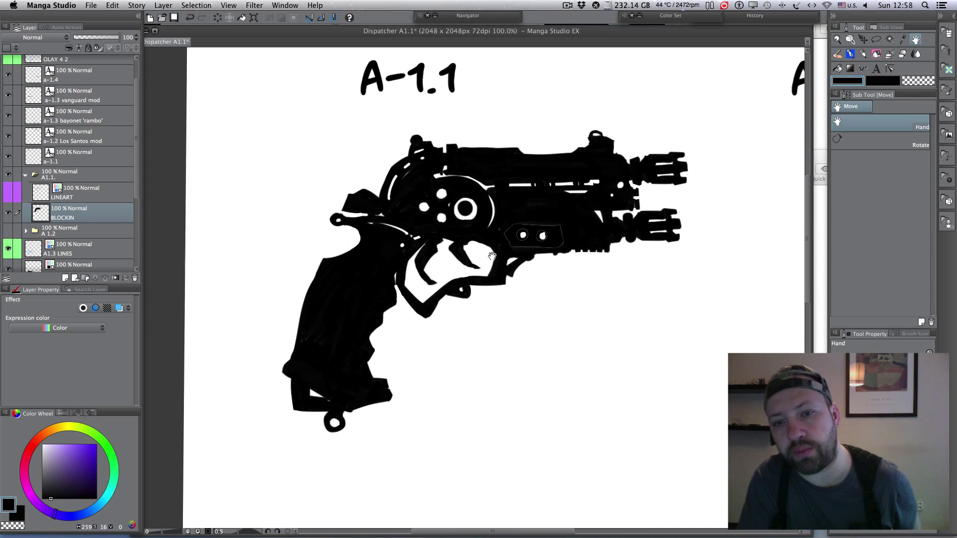
click(95, 193)
click(94, 213)
key(super+shift+n)
double_click(95, 217)
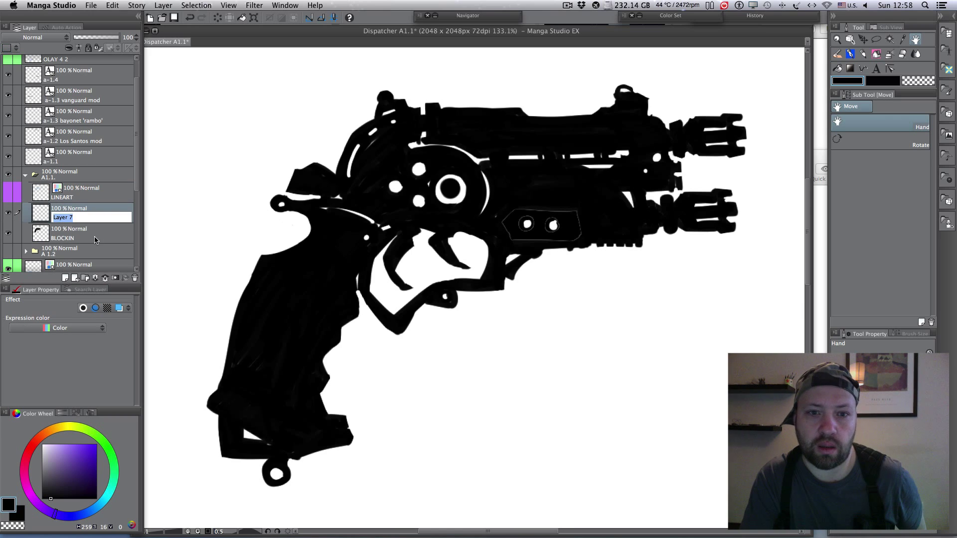
text(OCCLUSION)
key(Return)
click(32, 38)
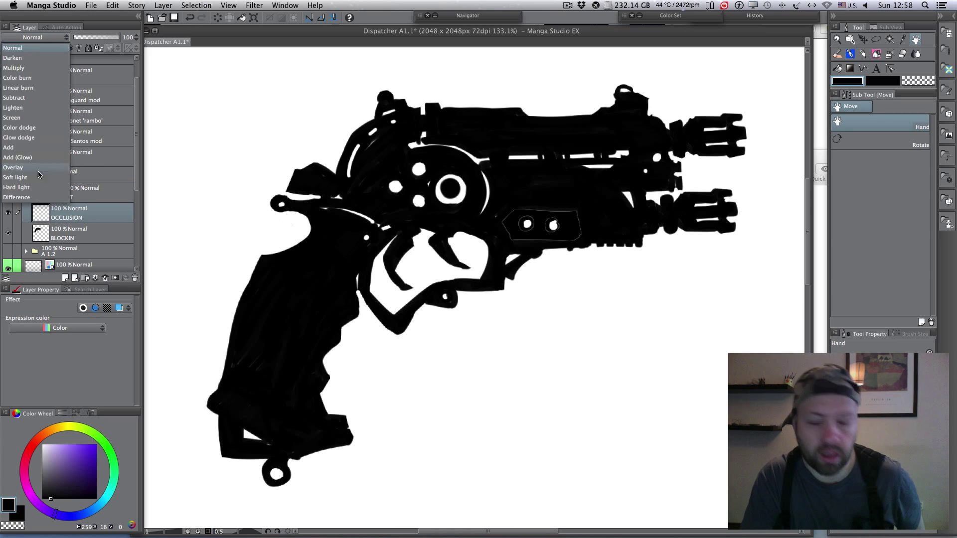
click(23, 171)
Step: Using the Watercolor brush and a mid grey, softly shade the cylinder and the frame section in front of it
key(b)
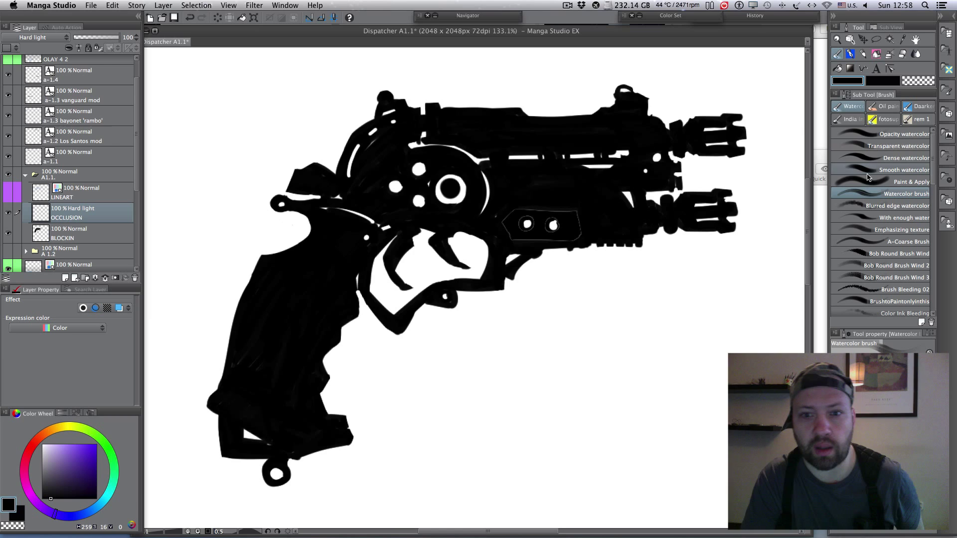
click(43, 471)
click(42, 463)
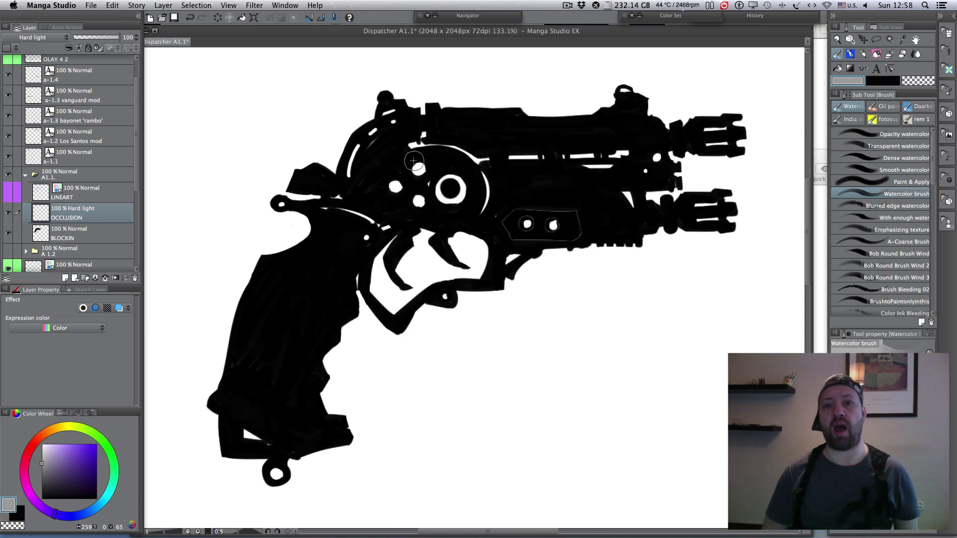
drag(414, 160, 477, 176)
mouse_move(476, 177)
mouse_down()
mouse_move(392, 165)
mouse_move(465, 167)
mouse_move(455, 203)
mouse_move(437, 216)
mouse_move(388, 215)
mouse_up()
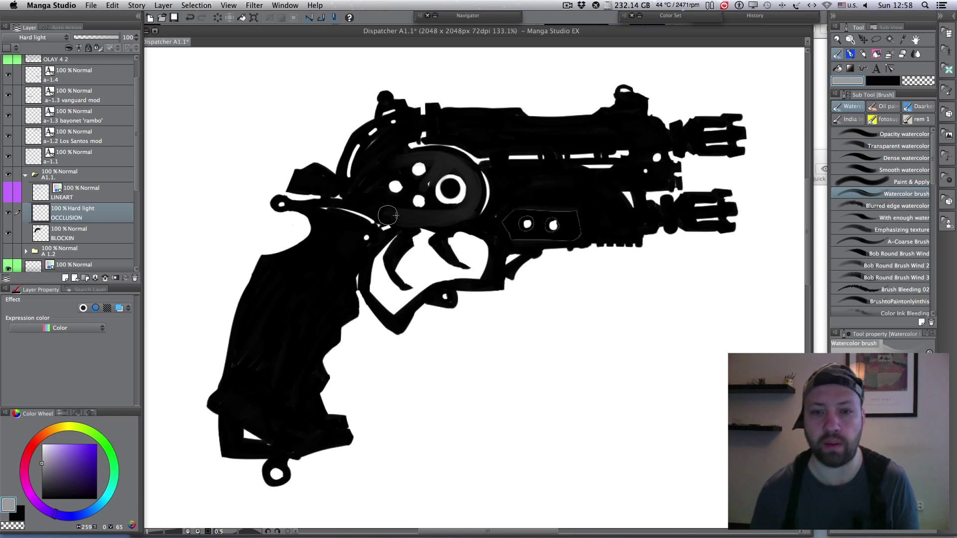
mouse_move(549, 163)
mouse_down()
mouse_move(511, 170)
mouse_move(507, 195)
mouse_move(566, 193)
mouse_move(528, 181)
mouse_move(582, 200)
mouse_up()
Step: Load the BLOCKIN silhouette as a selection and shade the upper barrel on the OCCLUSION layer with Opacity watercolor
super+click(41, 233)
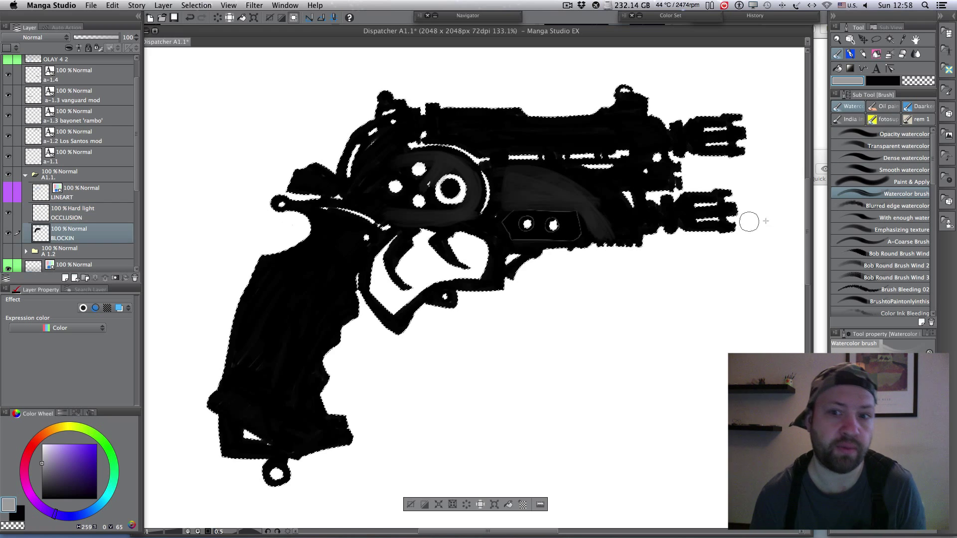
click(859, 132)
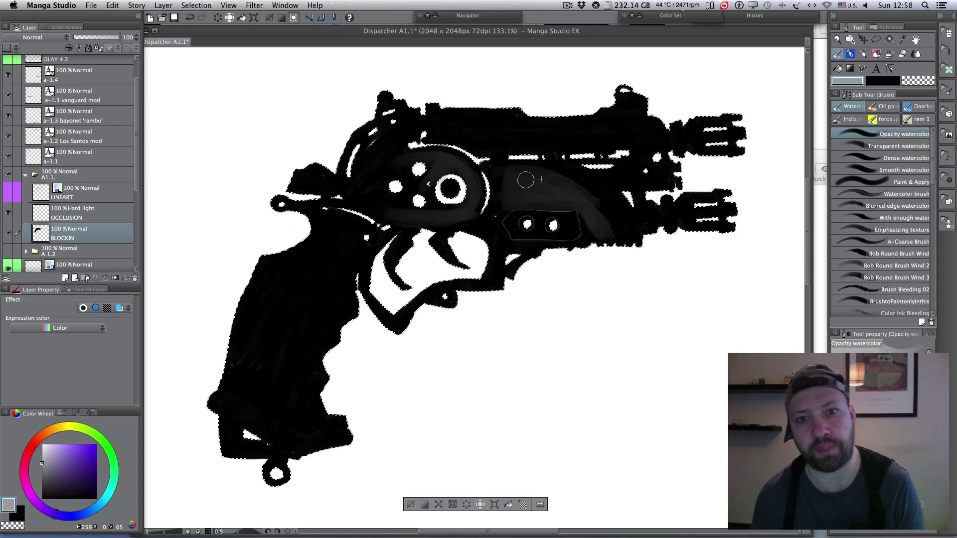
click(70, 212)
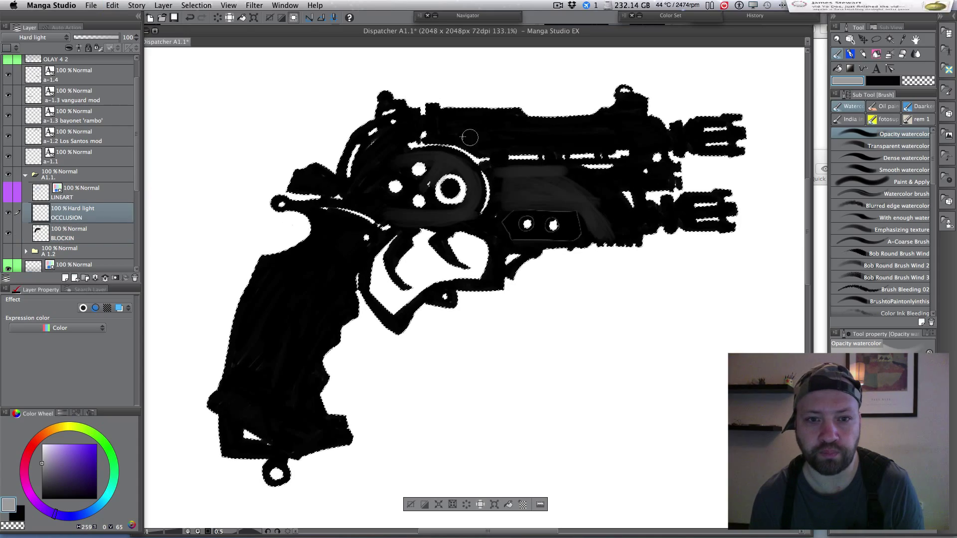
drag(456, 131, 604, 124)
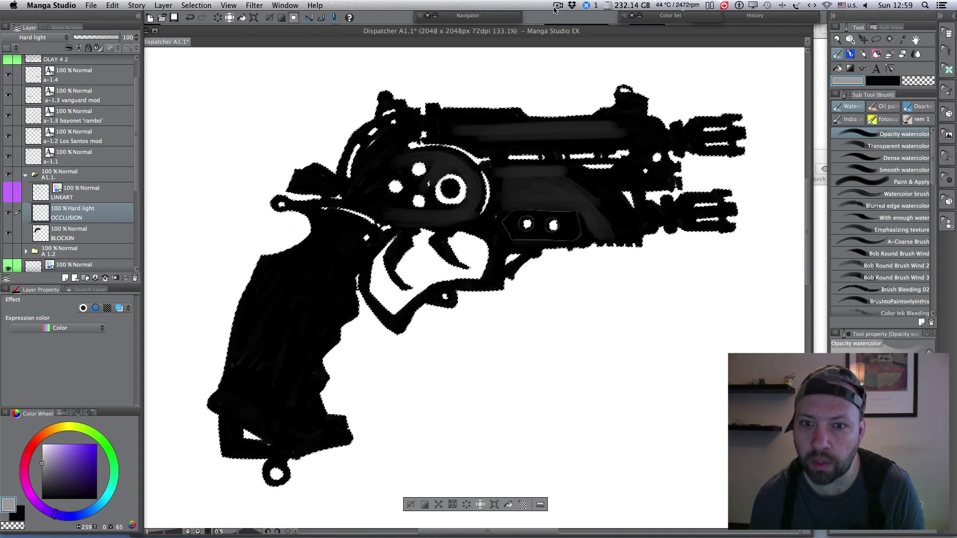
click(592, 7)
click(573, 37)
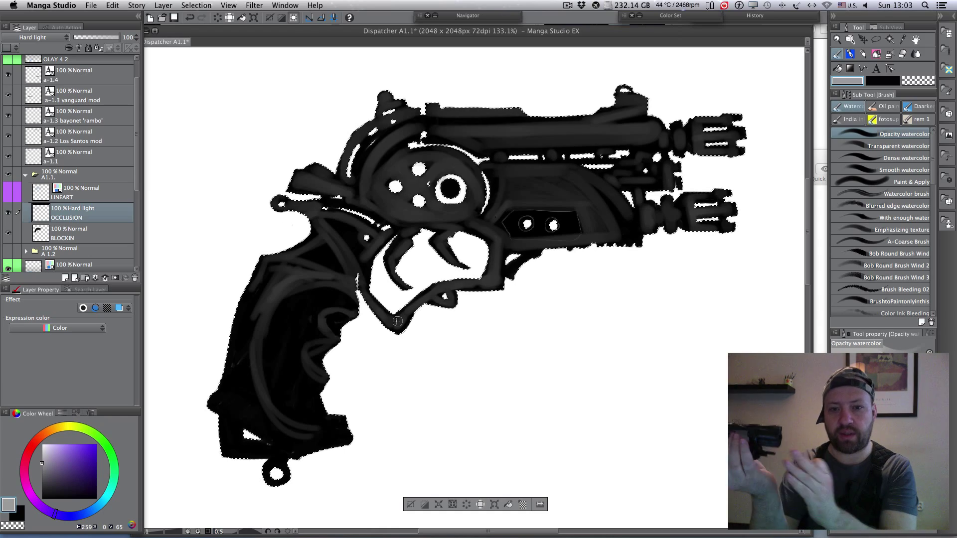
Step: Shade the band across the grip's base in grey and switch to the Watercolor brush after checking the Oil paint brushes
mouse_move(214, 402)
mouse_down()
mouse_move(228, 425)
mouse_move(303, 447)
mouse_move(225, 404)
mouse_move(294, 439)
mouse_up()
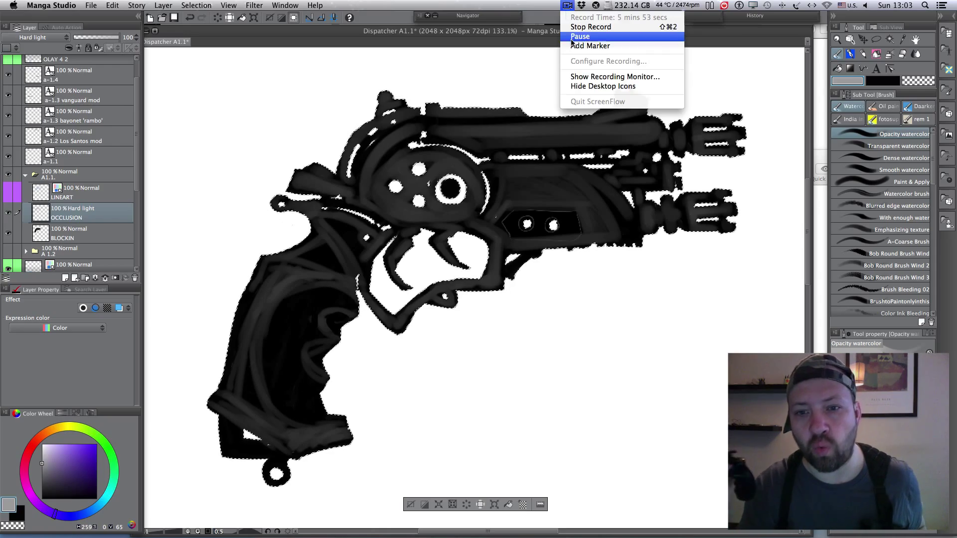
click(875, 194)
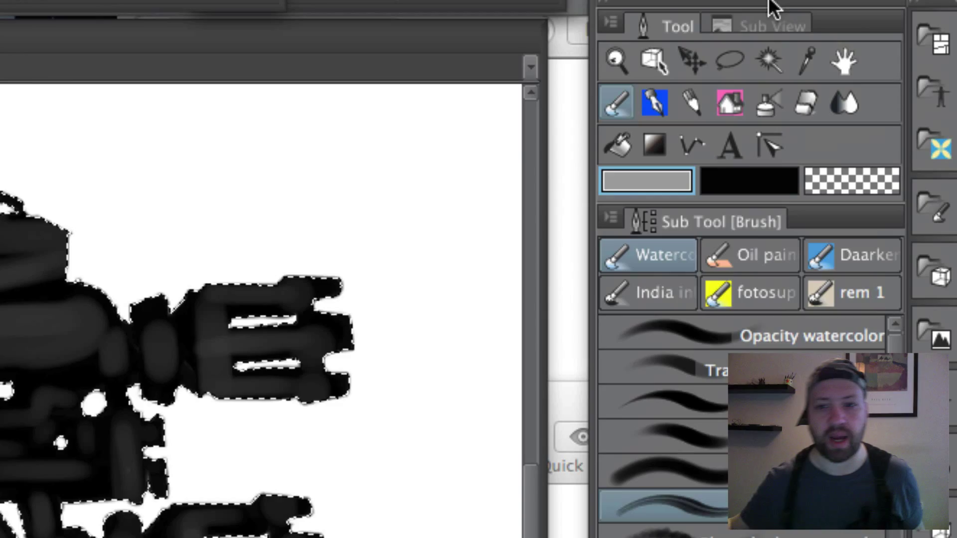
click(750, 255)
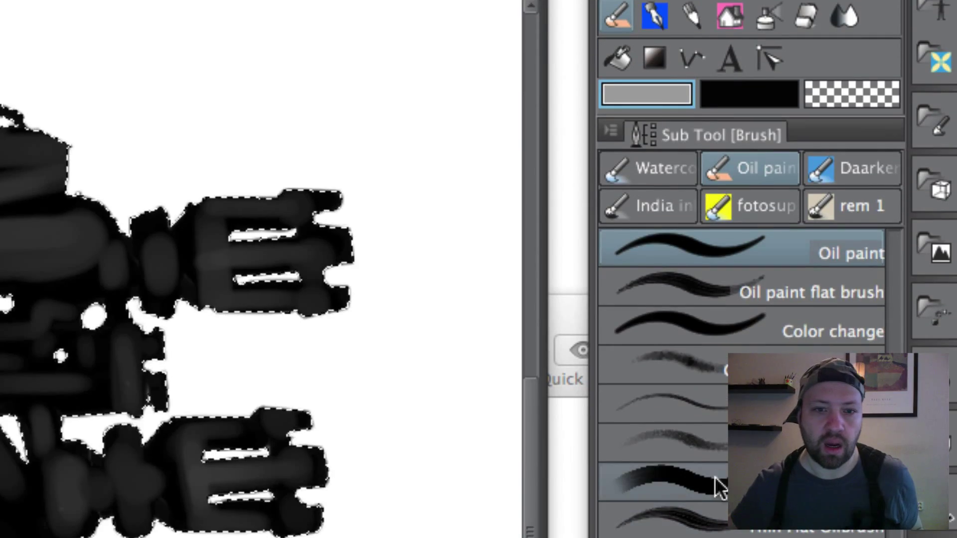
click(648, 255)
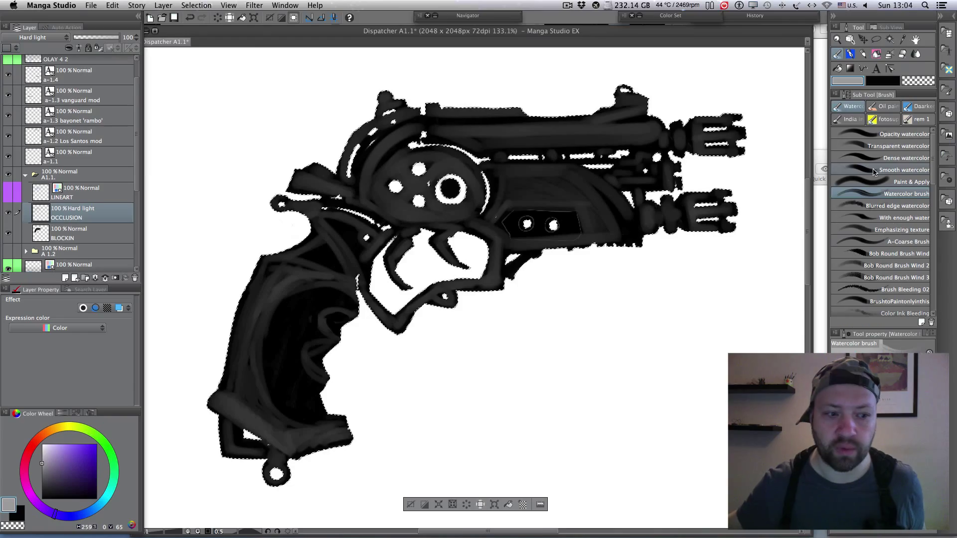
Step: Shade the grip's inner panel, finger grooves and outer band in mid grey with the Watercolor brush, and clear the silhouette selection
scroll(491, 211, up, 1)
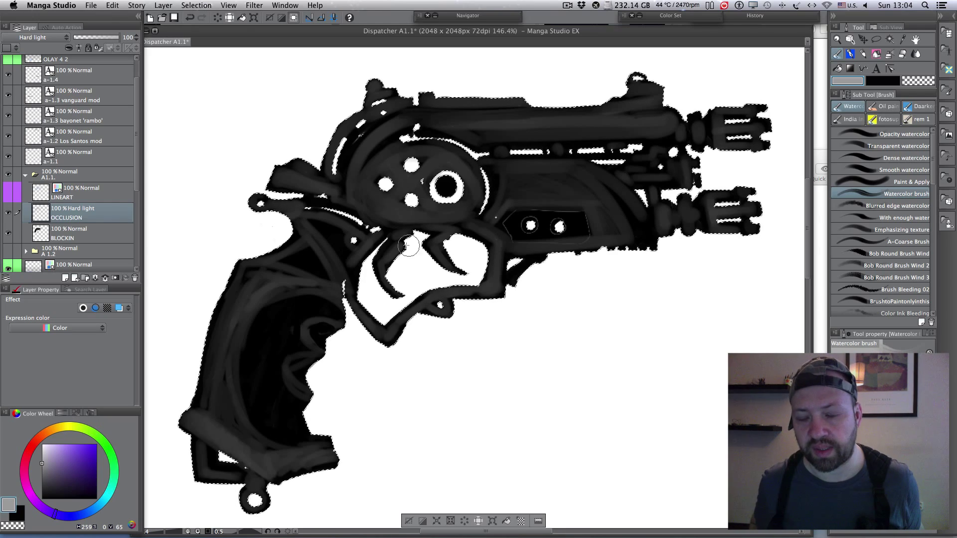
mouse_move(328, 235)
mouse_down()
mouse_move(300, 256)
mouse_move(355, 305)
mouse_move(309, 313)
mouse_move(270, 334)
mouse_up()
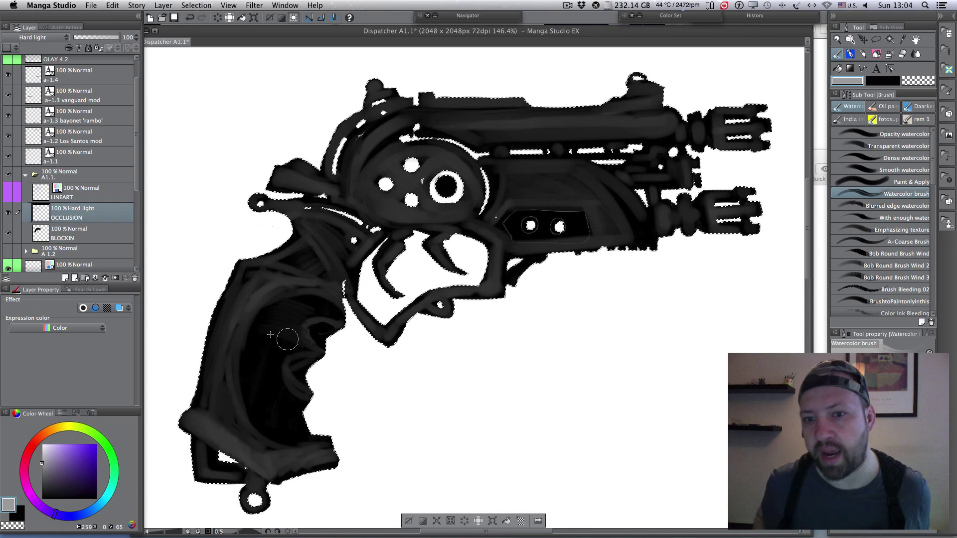
mouse_move(267, 436)
mouse_down()
mouse_move(343, 299)
mouse_move(288, 340)
mouse_move(262, 394)
mouse_move(268, 411)
mouse_move(314, 361)
mouse_move(305, 431)
mouse_move(283, 314)
mouse_move(313, 319)
mouse_up()
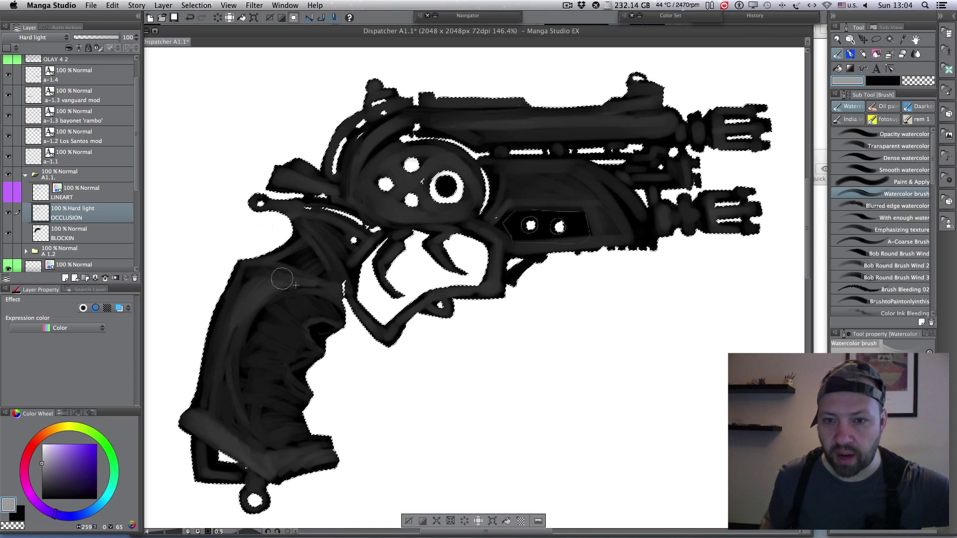
mouse_move(250, 271)
mouse_down()
mouse_move(206, 400)
mouse_move(248, 434)
mouse_move(235, 337)
mouse_move(380, 327)
mouse_move(253, 329)
mouse_up()
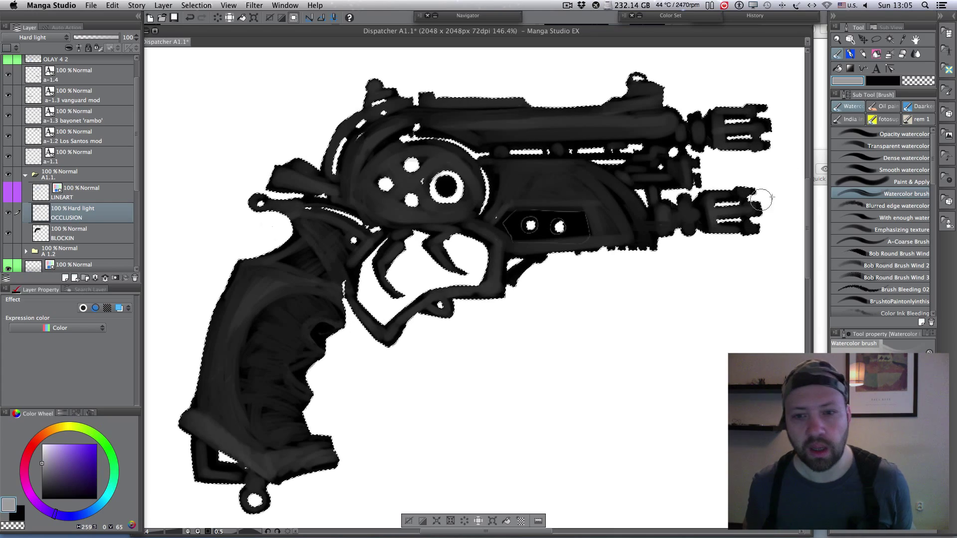
key(e)
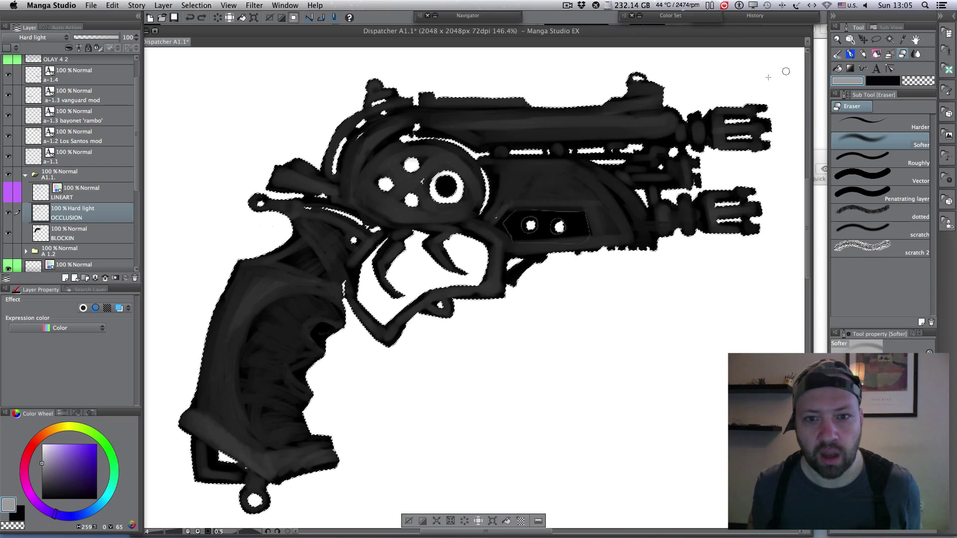
click(837, 53)
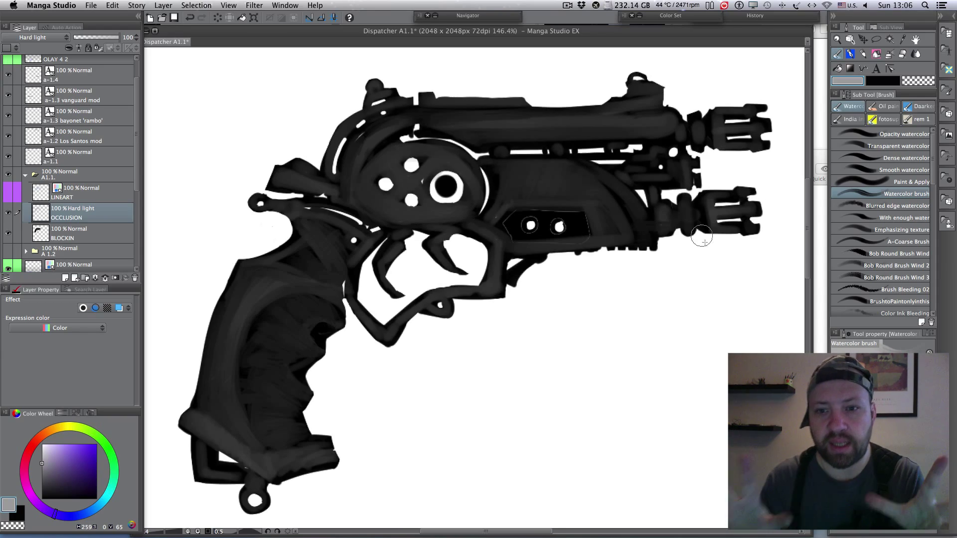
scroll(708, 294, down, 3)
scroll(628, 328, up, 3)
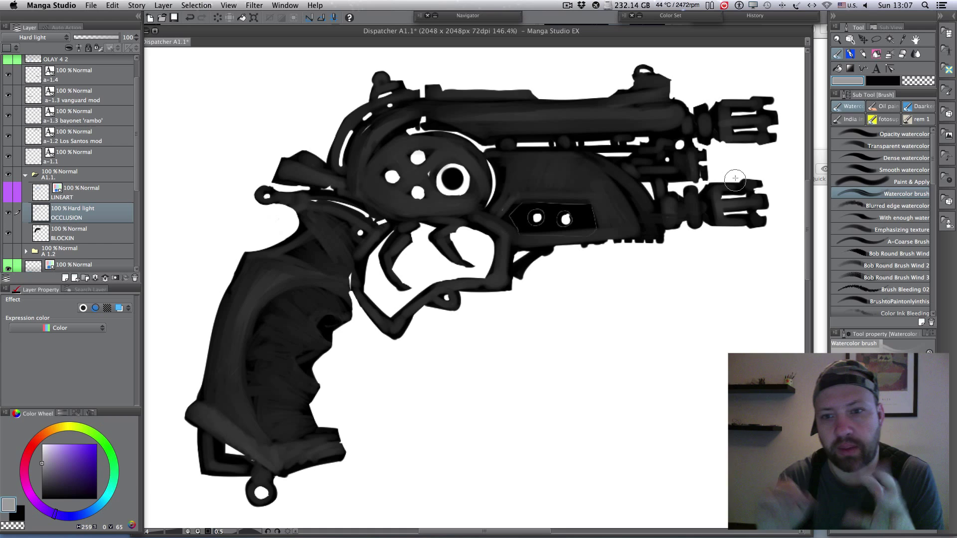
Step: Carve thin curved grooves into the front of the lower frame with a smaller Softer eraser and undo the last strokes
key(e)
key([)
key([)
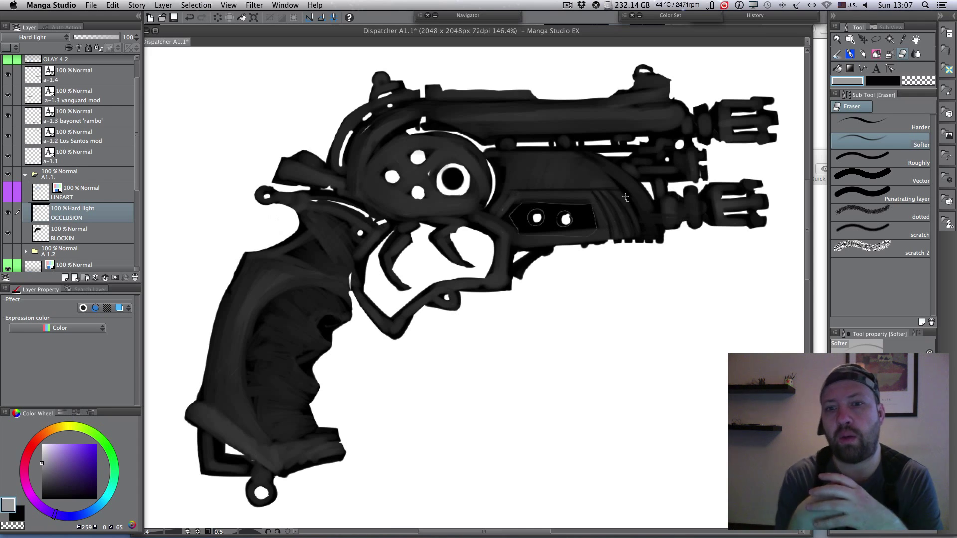
scroll(681, 229, up, 3)
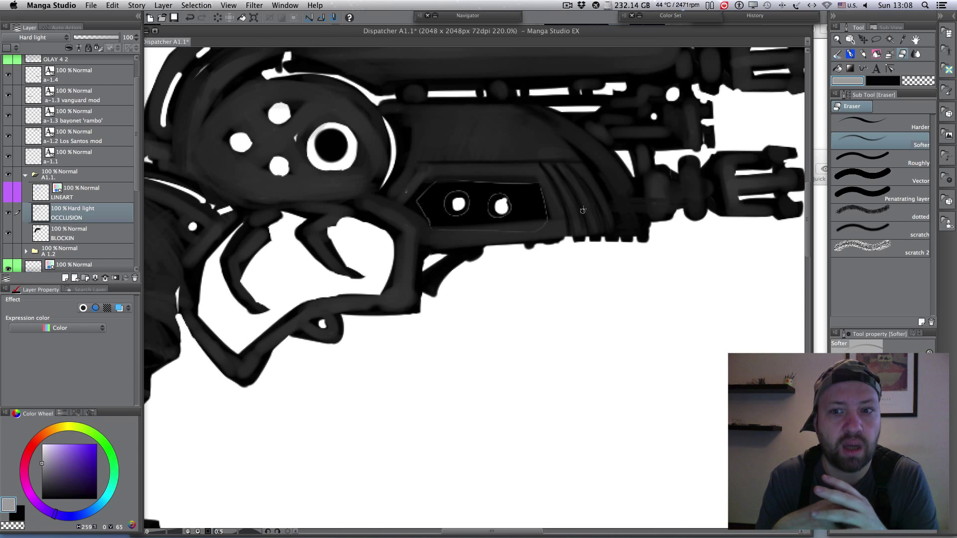
scroll(686, 208, down, 4)
scroll(694, 269, up, 2)
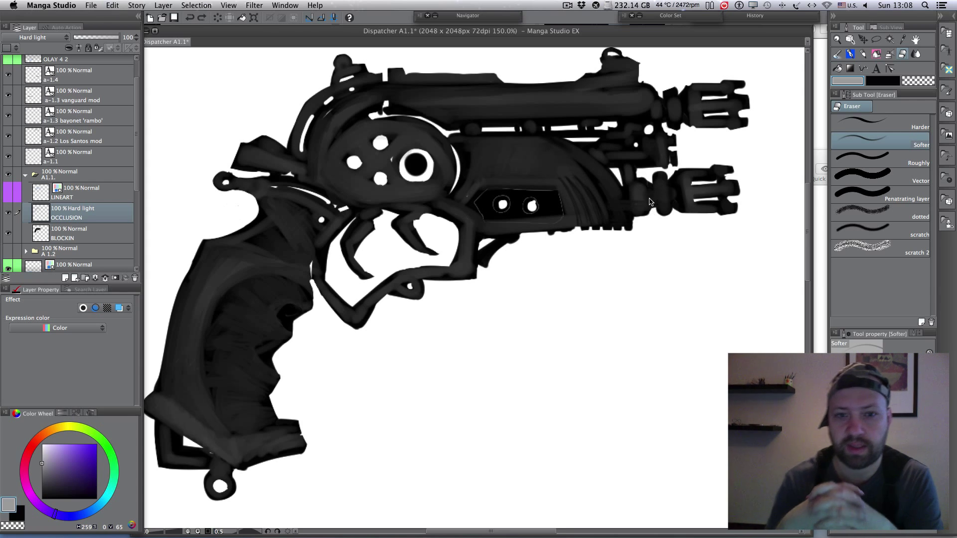
key(super+z)
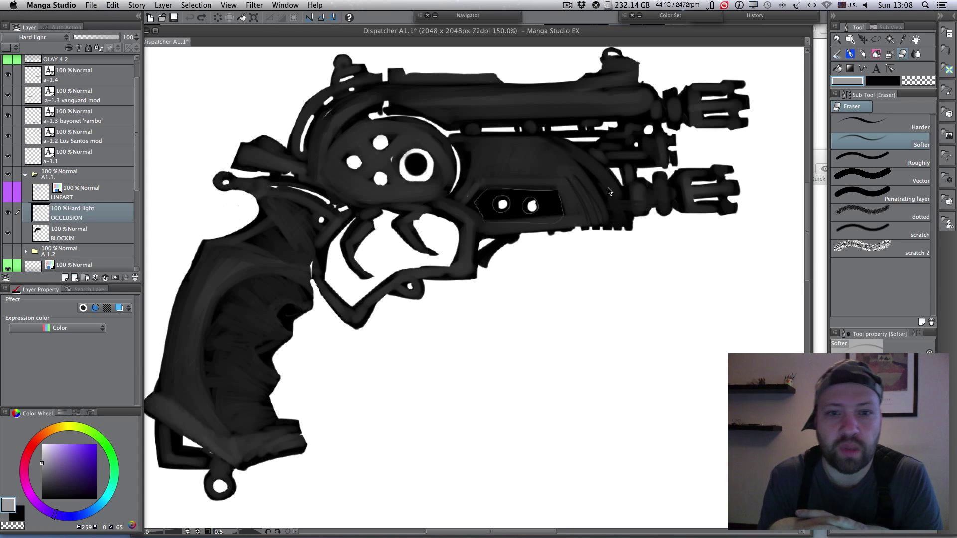
scroll(512, 246, up, 5)
scroll(513, 245, down, 1)
scroll(512, 245, down, 4)
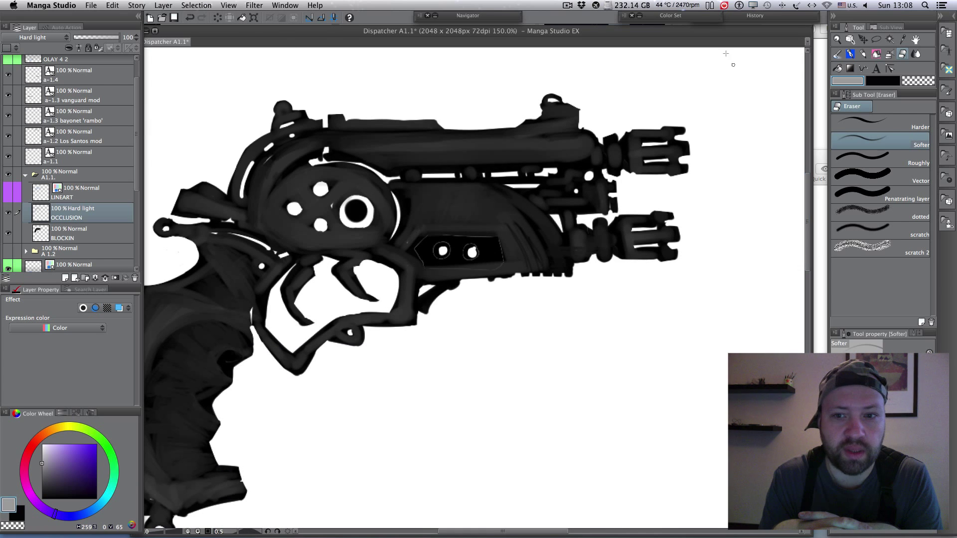
Step: Erase parallel curved grooves at the front of the lower frame with the Softer eraser and shade along the foremost one with the Watercolor brush
click(837, 54)
scroll(560, 237, up, 2)
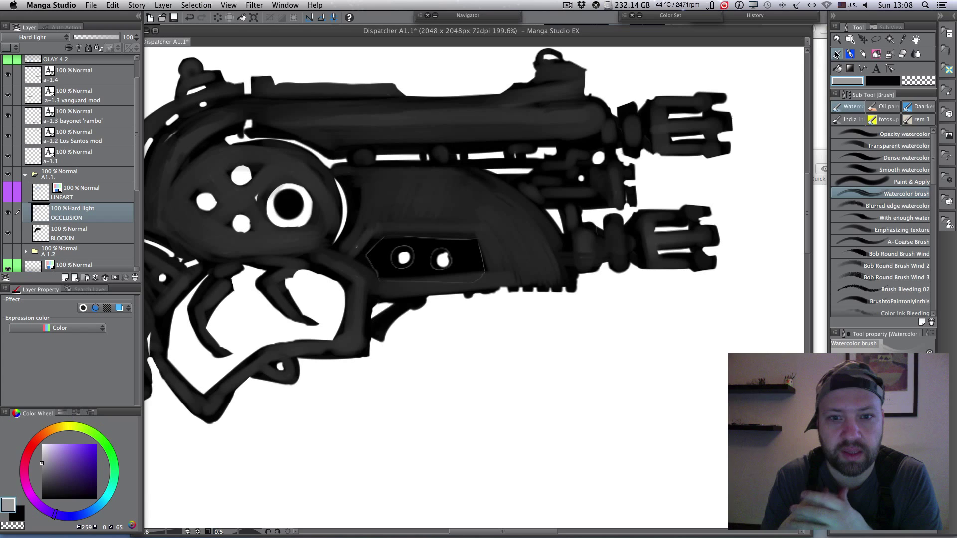
click(902, 54)
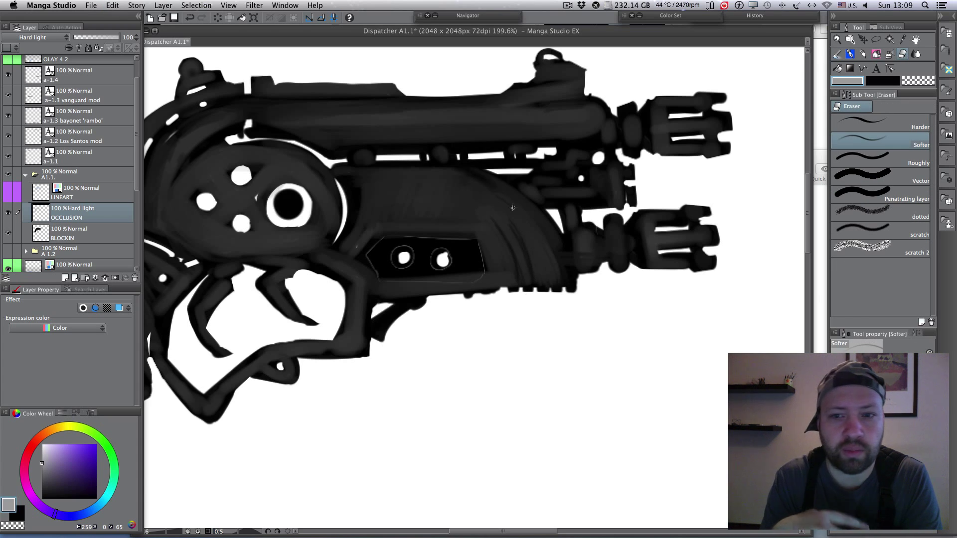
drag(510, 220, 533, 282)
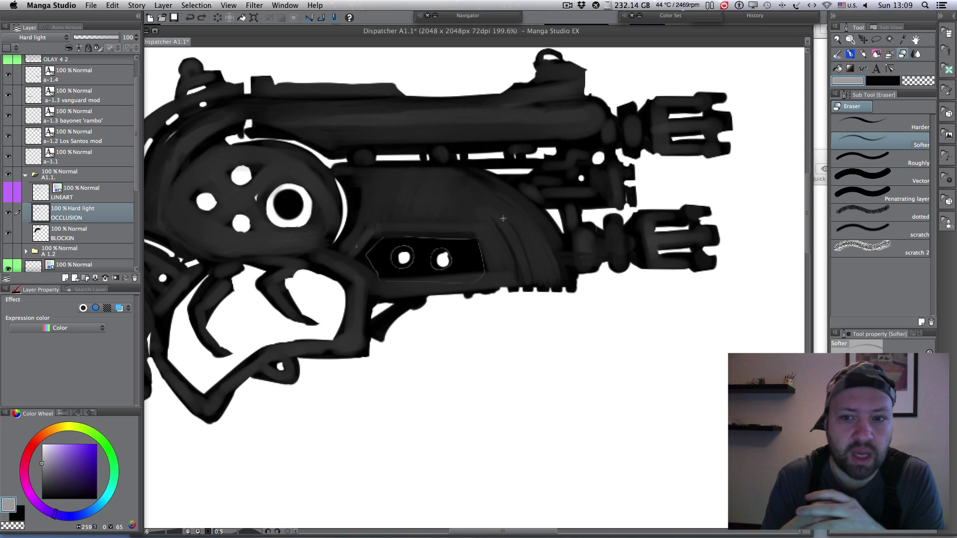
drag(503, 218, 530, 265)
drag(530, 232, 539, 265)
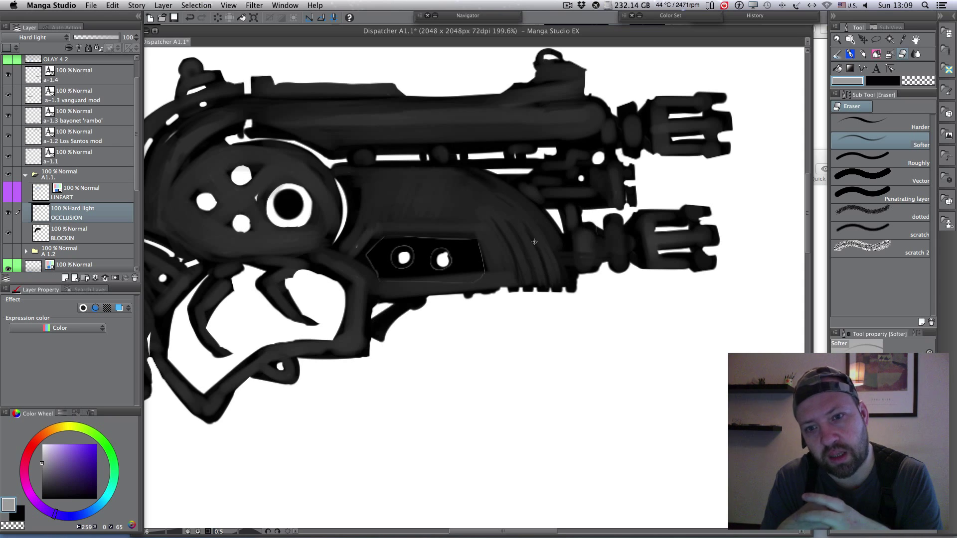
drag(540, 221, 555, 256)
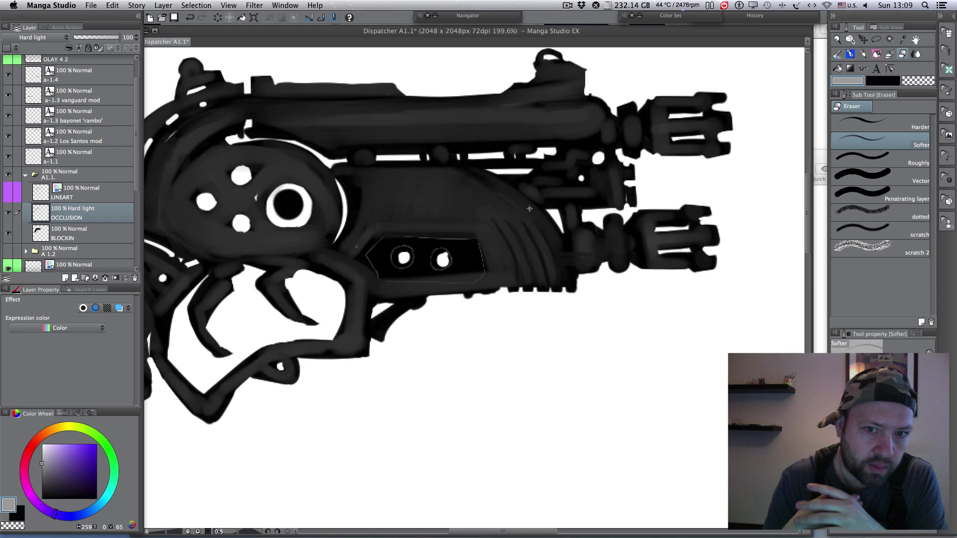
click(837, 54)
drag(536, 211, 572, 298)
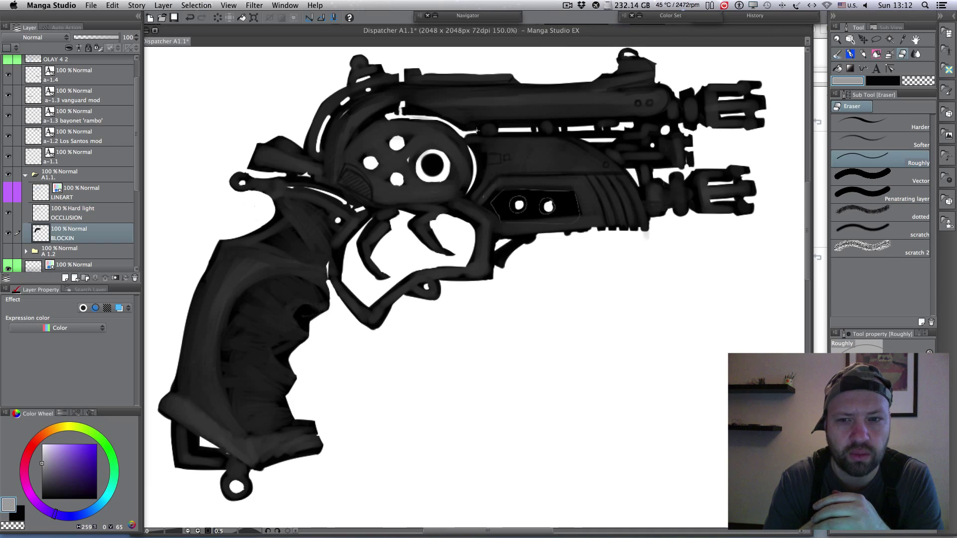
Step: On BLOCKIN, narrow the white gap above the cylinder and the ring around its central hole using the Oil paint brush in black
scroll(459, 132, up, 2)
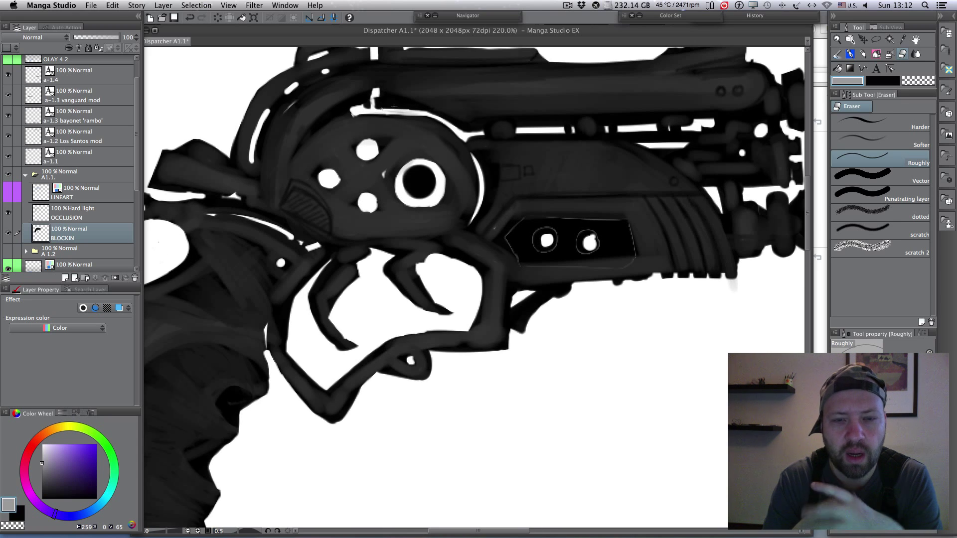
key(b)
drag(354, 114, 419, 115)
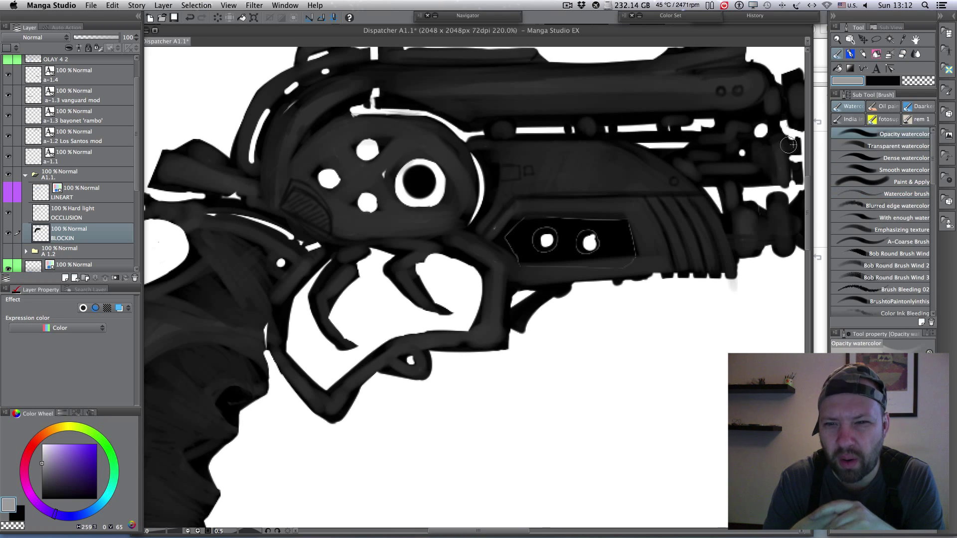
click(883, 106)
drag(356, 116, 433, 119)
key(super+z)
key(super+z)
click(47, 499)
mouse_move(353, 112)
mouse_down()
mouse_move(422, 114)
mouse_move(405, 113)
mouse_move(471, 136)
mouse_up()
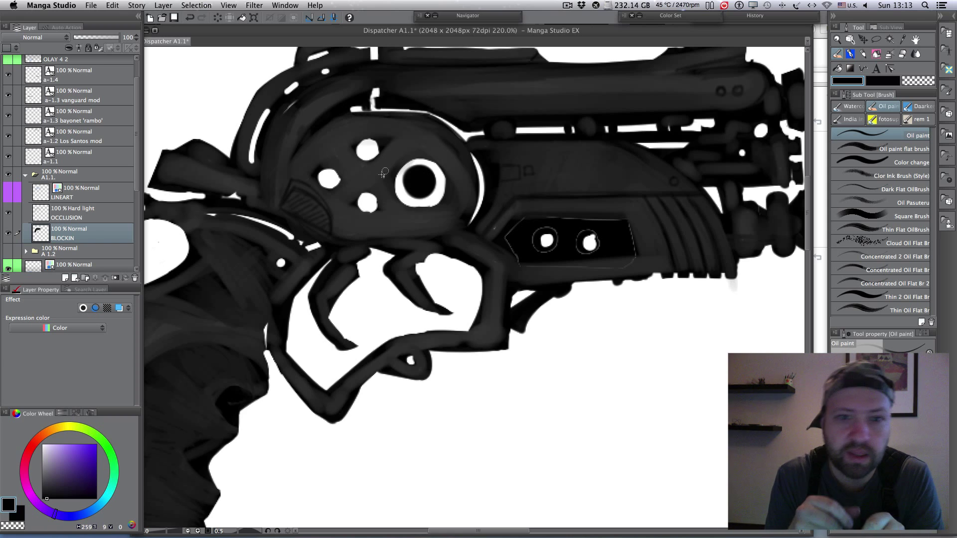
mouse_move(394, 196)
mouse_down()
mouse_move(398, 182)
mouse_move(411, 204)
mouse_move(445, 188)
mouse_move(439, 201)
mouse_move(409, 159)
mouse_move(441, 193)
mouse_move(435, 157)
mouse_move(438, 191)
mouse_move(480, 202)
mouse_move(472, 219)
mouse_up()
scroll(673, 312, down, 3)
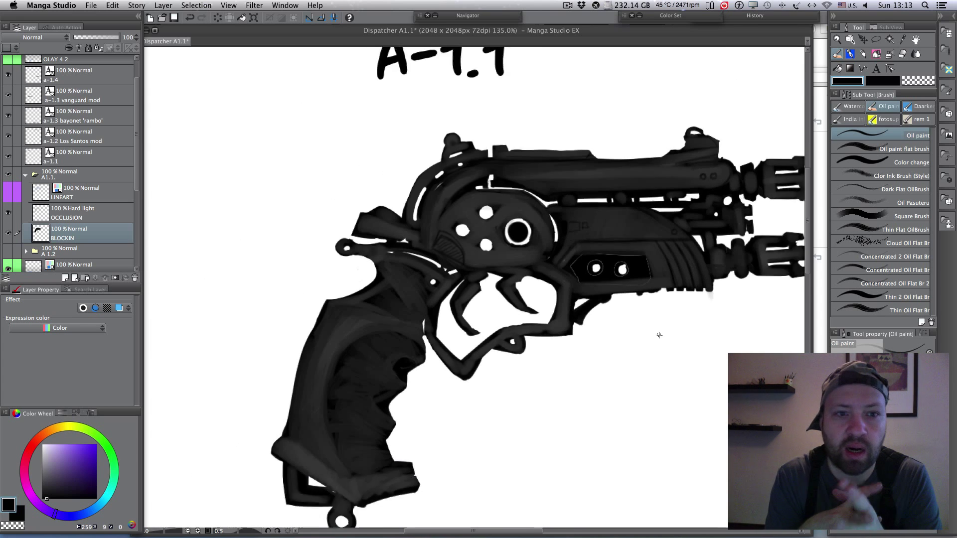
Step: Break up the white ring and shrink the small round cylinder holes with black Oil paint on the BLOCKIN layer
scroll(659, 335, up, 3)
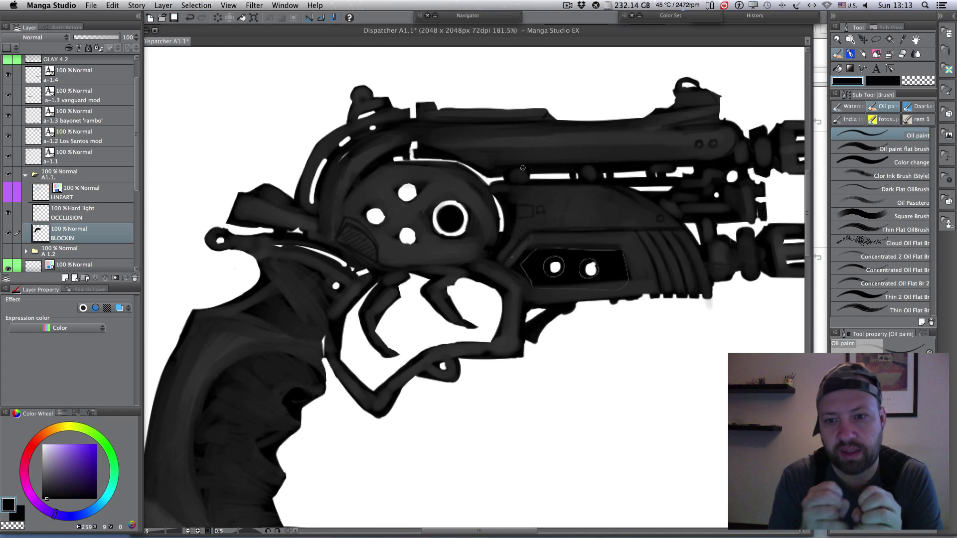
key(alt+bracketright)
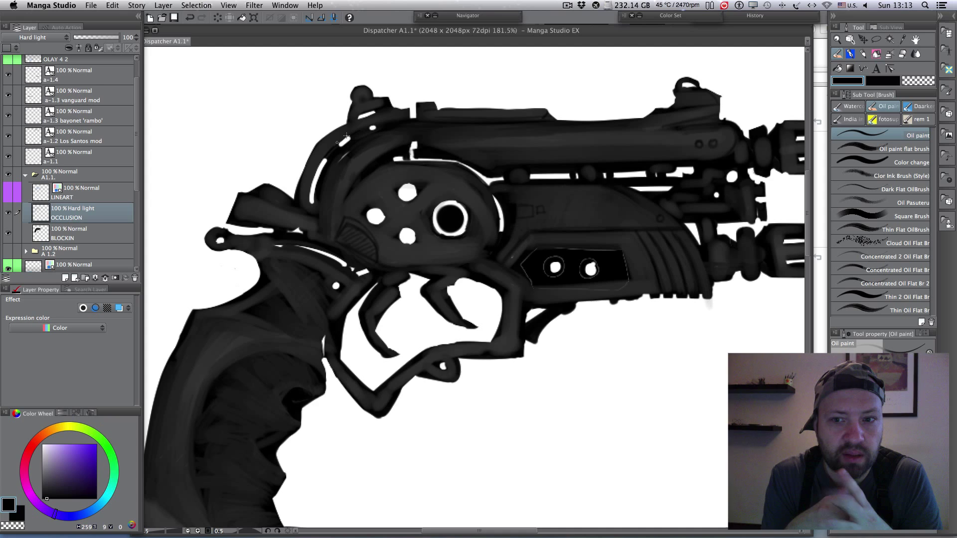
click(61, 226)
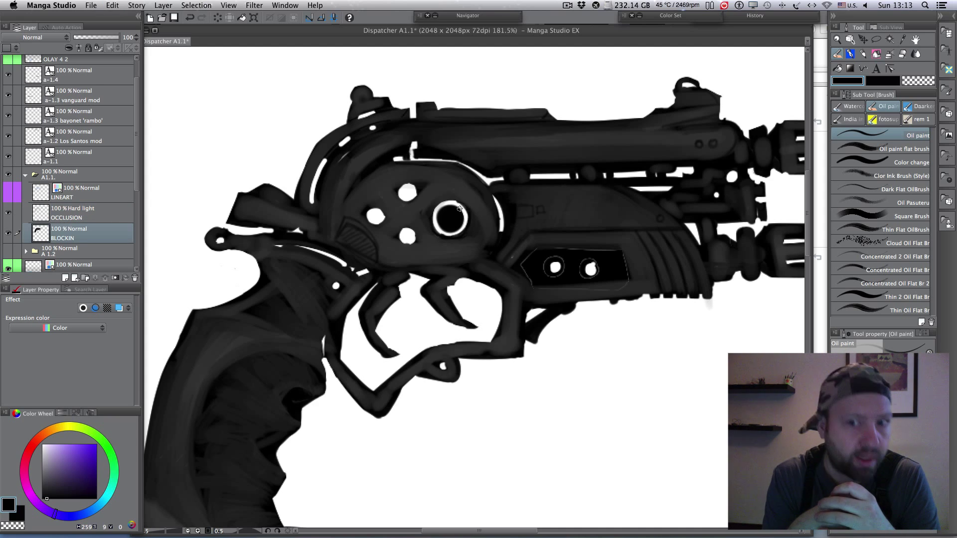
mouse_move(460, 210)
mouse_down()
mouse_move(436, 209)
mouse_move(445, 201)
mouse_move(436, 233)
mouse_move(453, 237)
mouse_move(437, 231)
mouse_move(452, 232)
mouse_move(435, 209)
mouse_move(411, 229)
mouse_up()
mouse_move(411, 179)
mouse_down()
mouse_move(409, 198)
mouse_move(405, 185)
mouse_move(399, 192)
mouse_move(392, 240)
mouse_move(381, 217)
mouse_up()
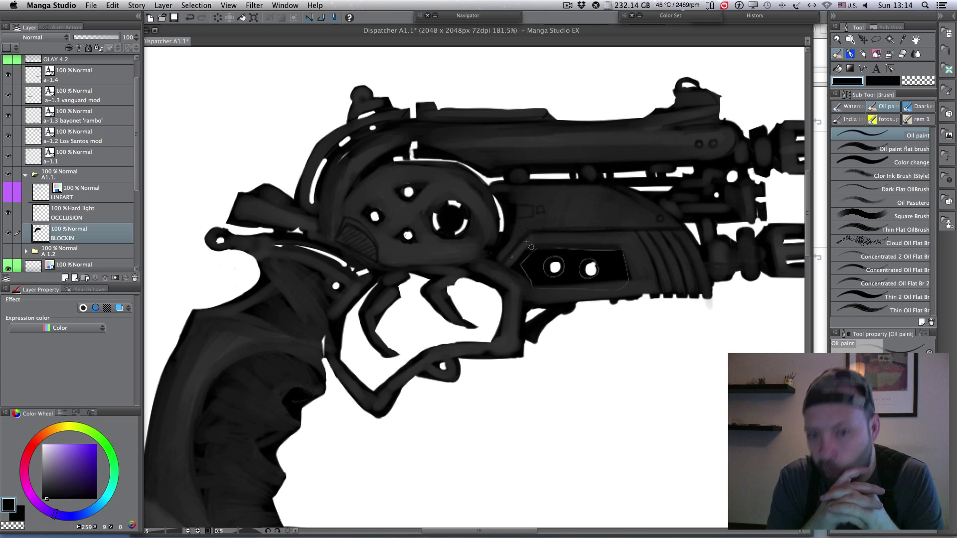
Step: Make OCCLUSION the active layer and draw short dark grooves across the rear trigger with black Oil paint
scroll(636, 306, down, 3)
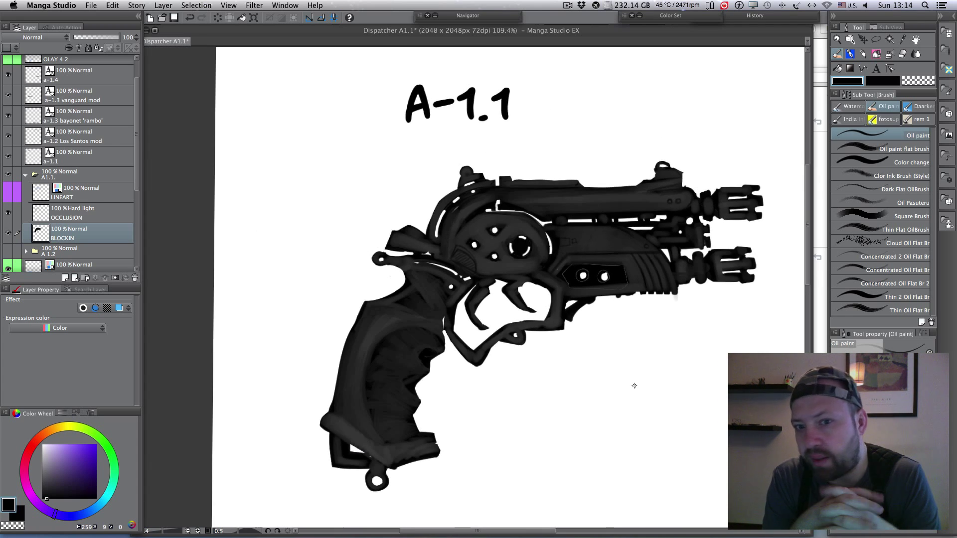
scroll(669, 203, up, 2)
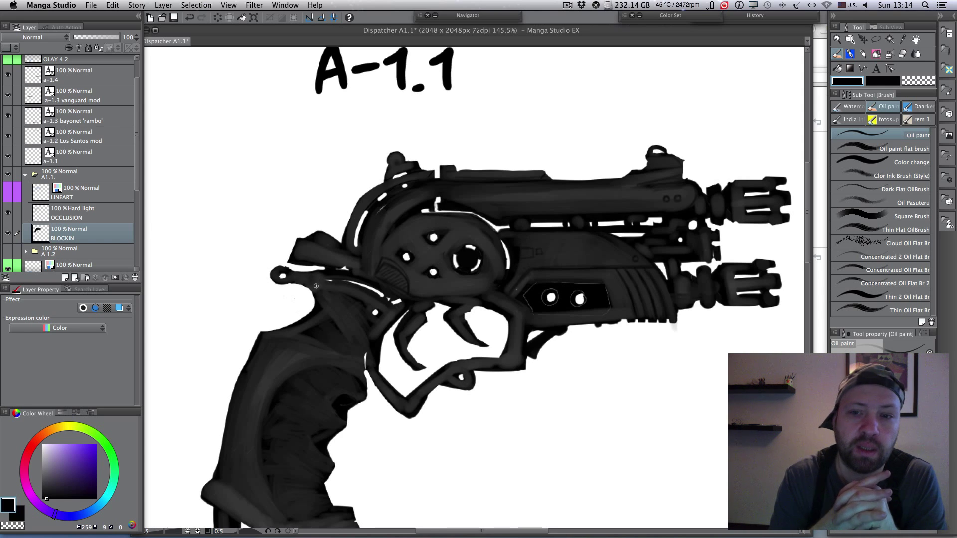
click(50, 214)
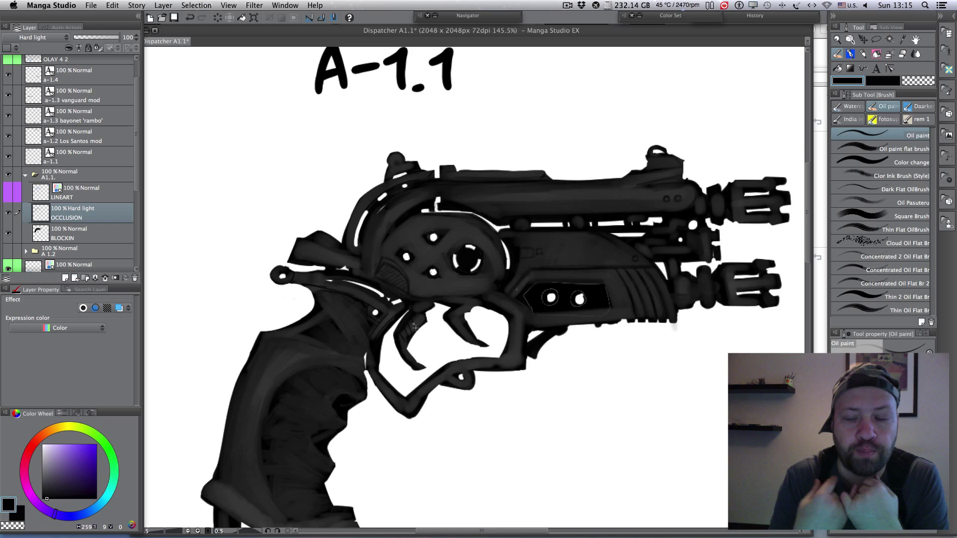
scroll(453, 326, up, 1)
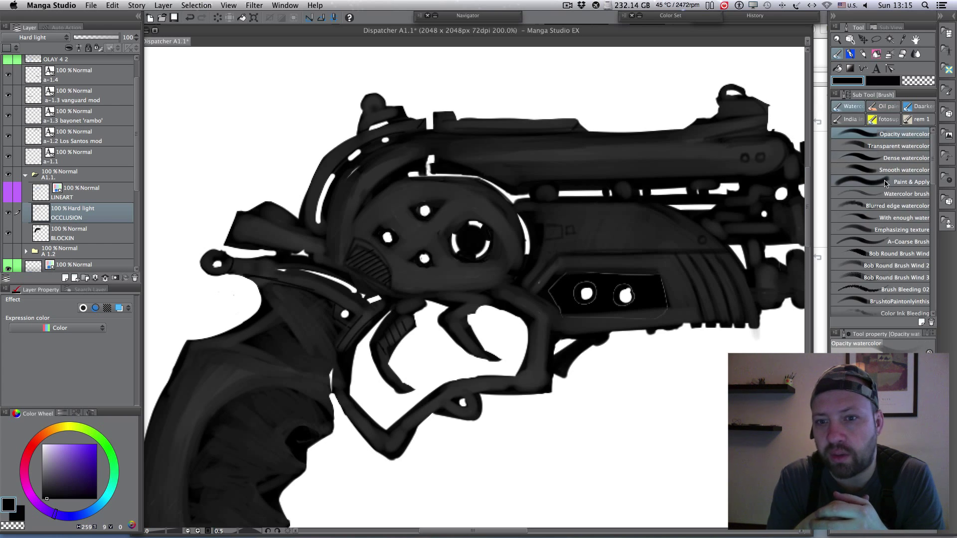
Step: Set up the Watercolor brush with a light grey colour and load the BLOCKIN silhouette as a selection
click(852, 106)
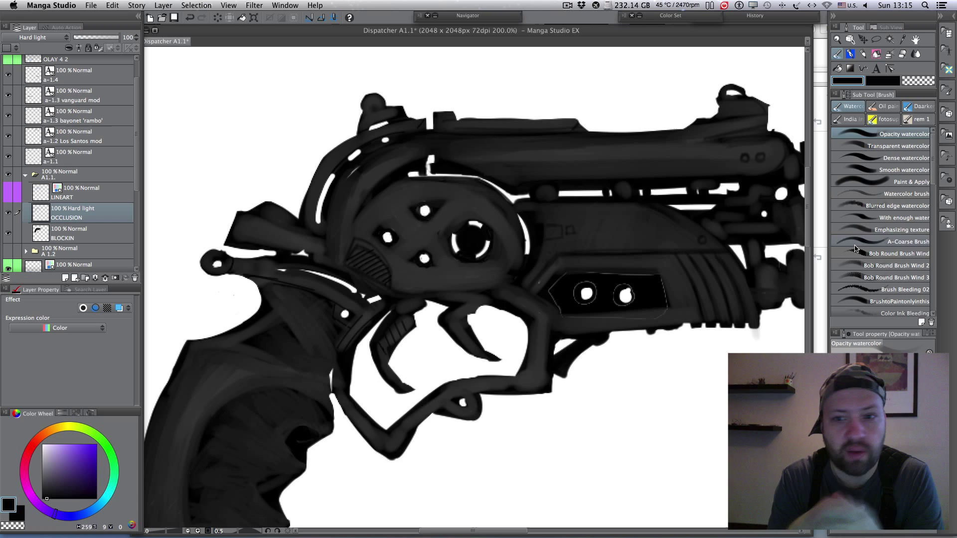
click(869, 241)
click(872, 193)
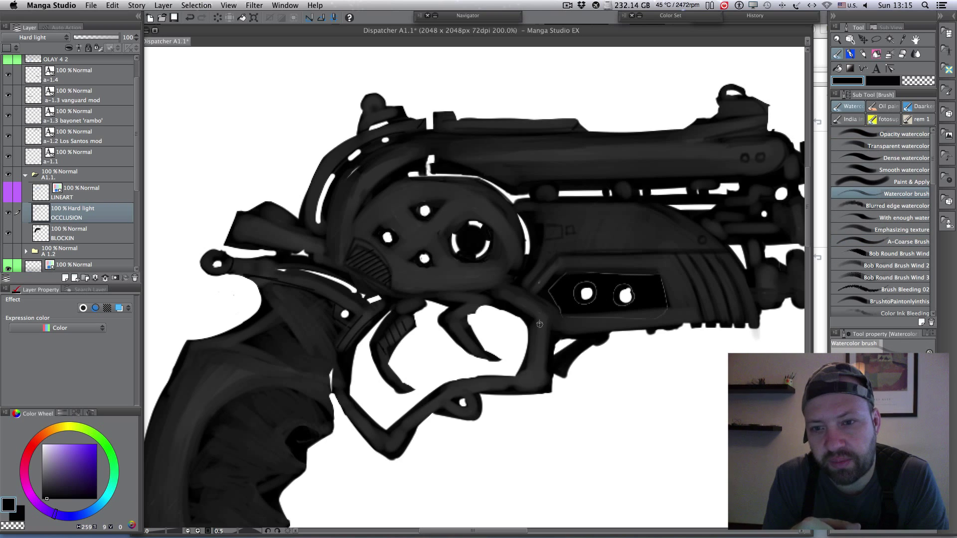
drag(47, 473, 42, 450)
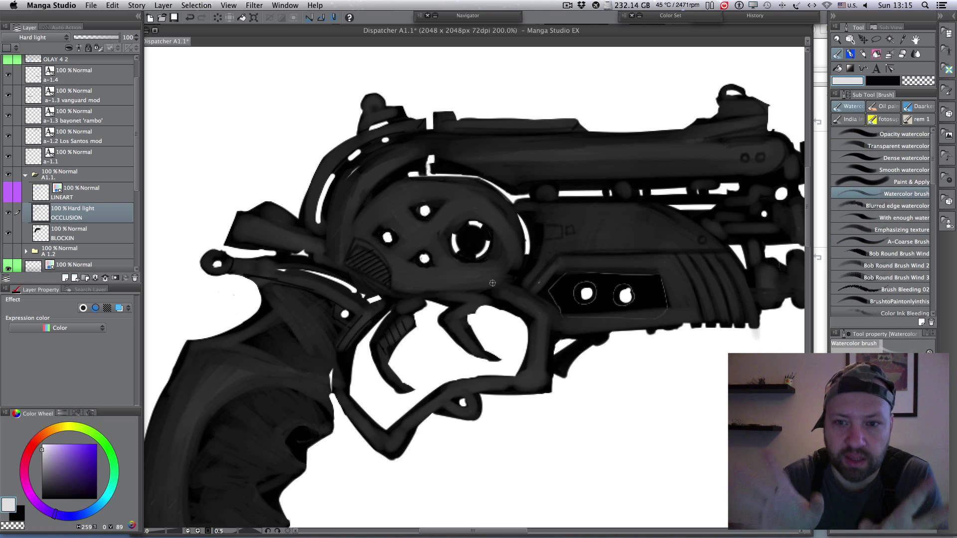
super+click(44, 233)
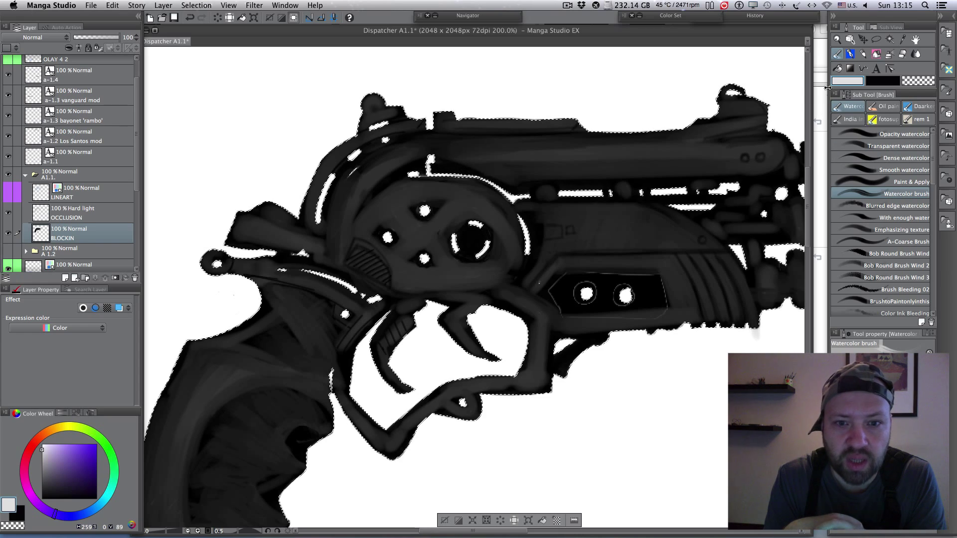
Step: On the OCCLUSION layer, brush light grey Watercolor strokes into the inset side panel and the small lever beneath it
click(864, 134)
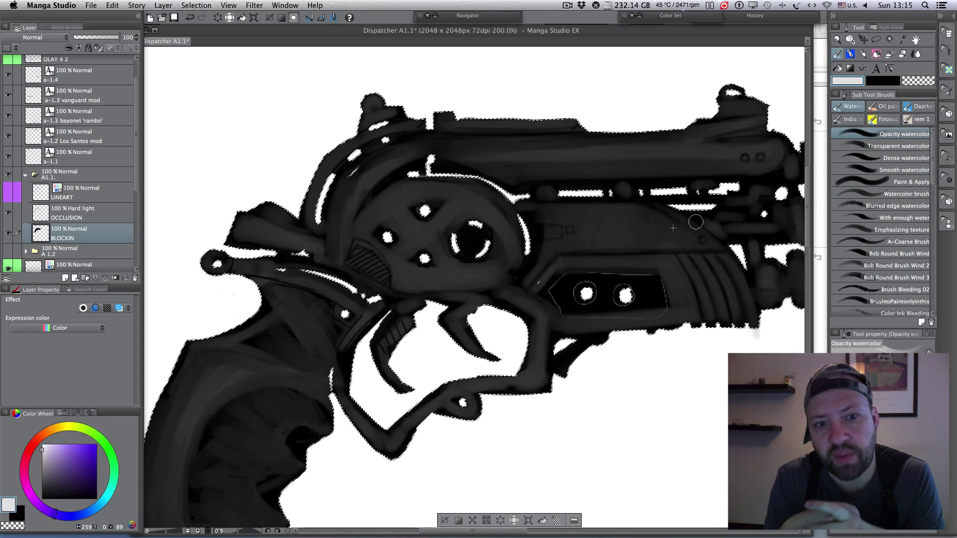
click(44, 214)
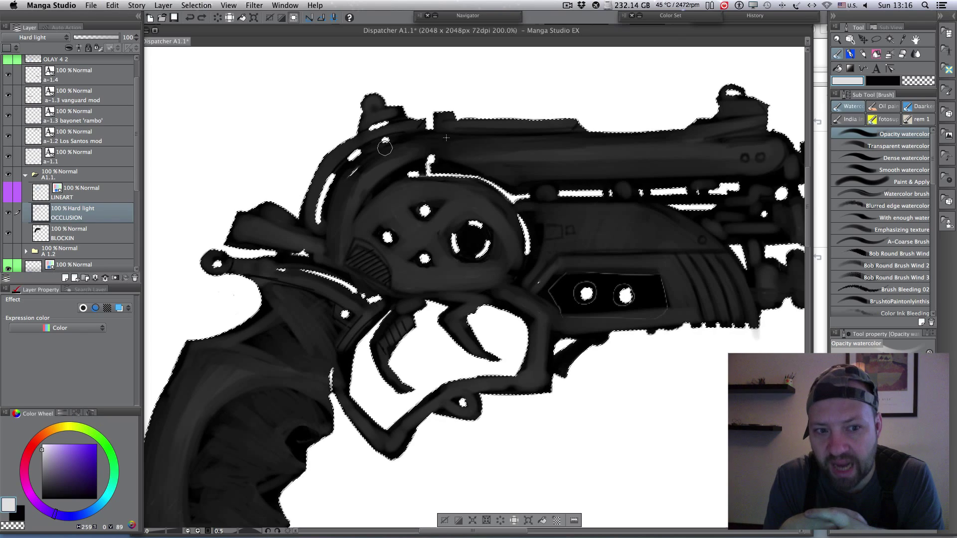
key(b)
key(super+z)
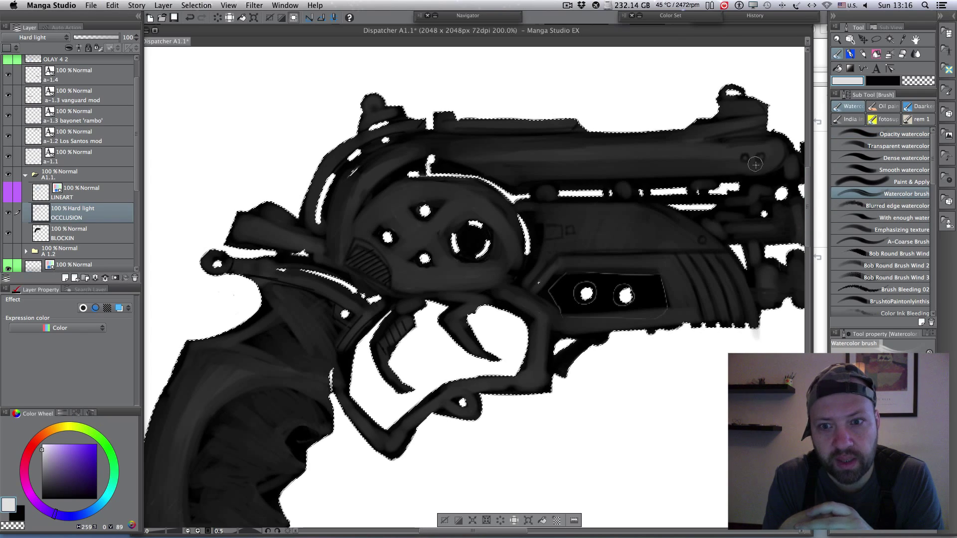
key(super+z)
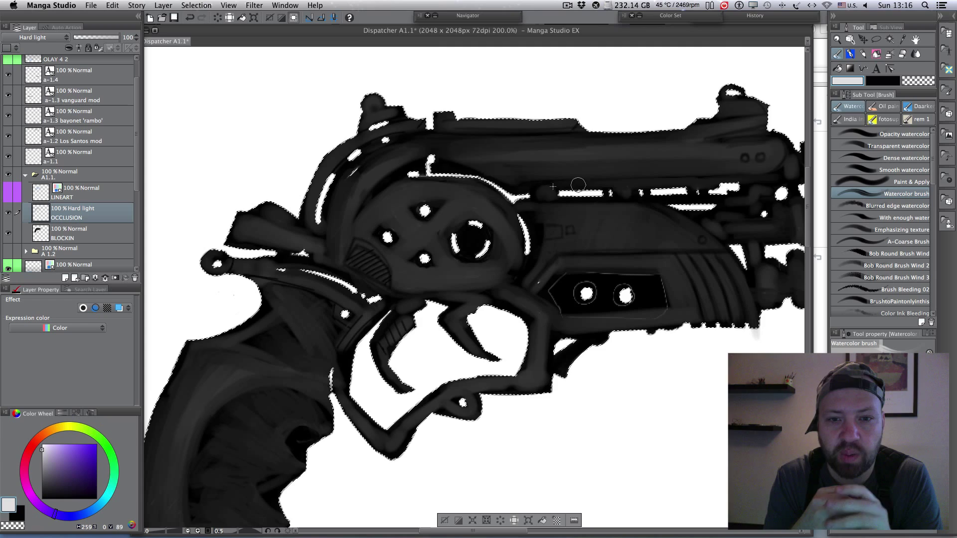
key(super+z)
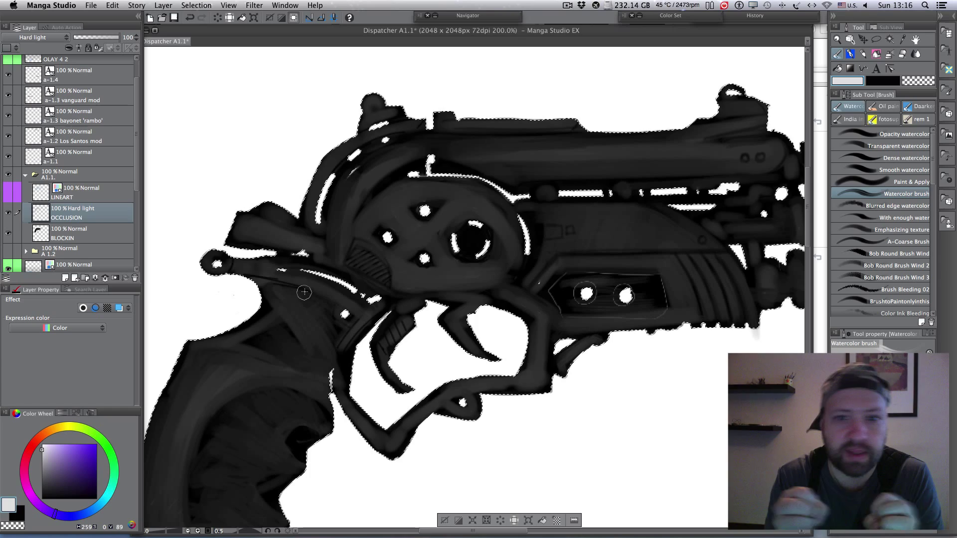
Step: Deselect the silhouette and close parts of the white slot above the grip with black Oil paint on BLOCKIN
click(80, 234)
click(882, 107)
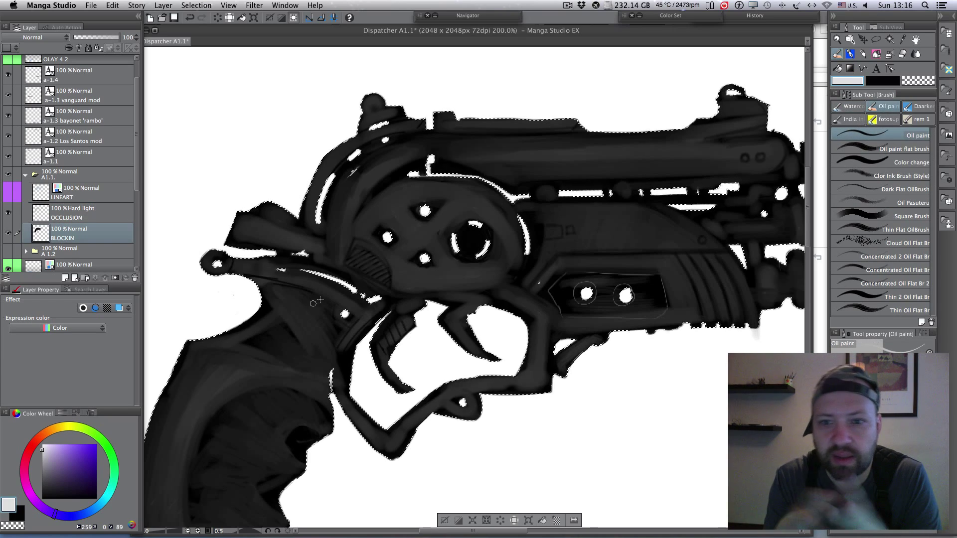
key(super+d)
click(42, 498)
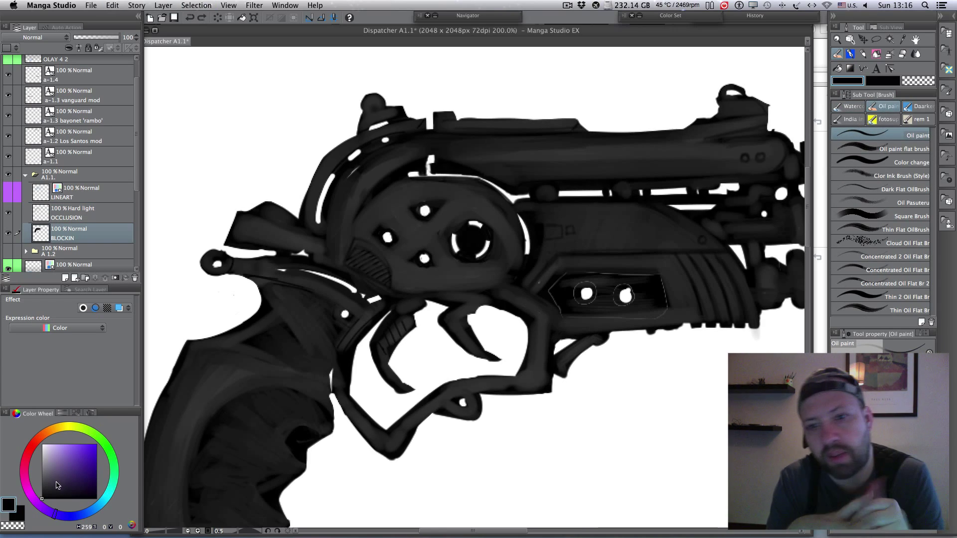
mouse_move(359, 293)
mouse_down()
mouse_move(349, 288)
mouse_move(364, 300)
mouse_up()
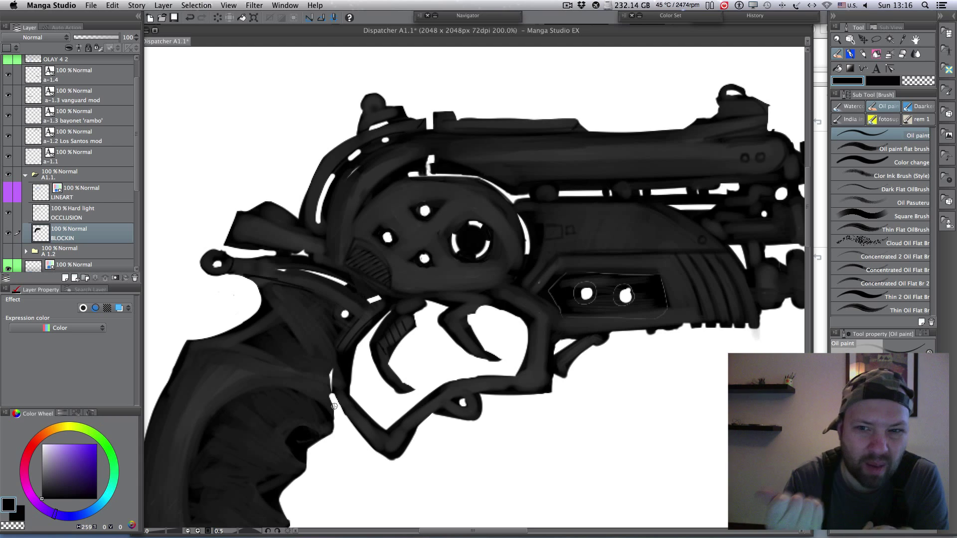
drag(317, 273, 334, 277)
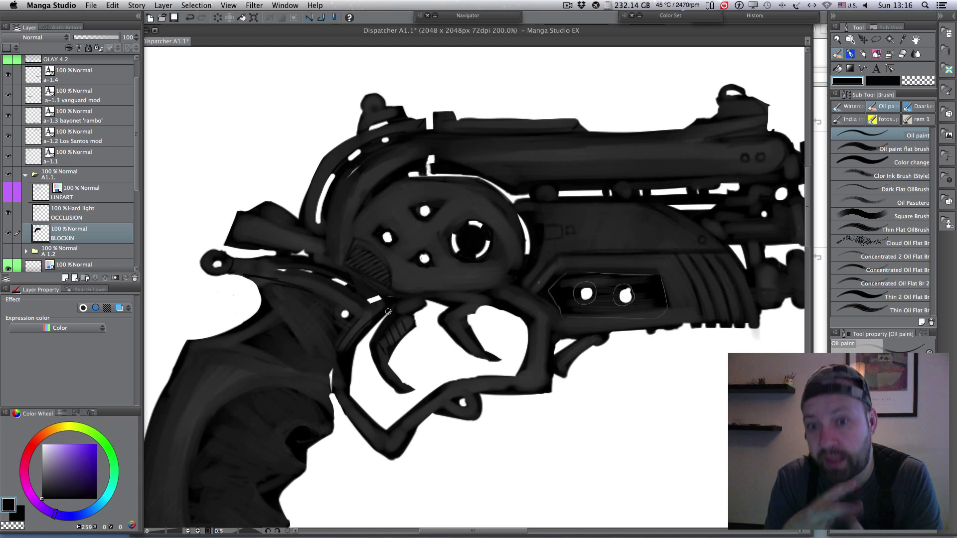
Step: Rework the curved white slot at the rear of the frame with black Oil paint, undoing unwanted strokes
mouse_move(327, 178)
mouse_down()
mouse_move(343, 194)
mouse_move(330, 174)
mouse_move(317, 203)
mouse_move(320, 222)
mouse_up()
key(super+z)
key(super+z)
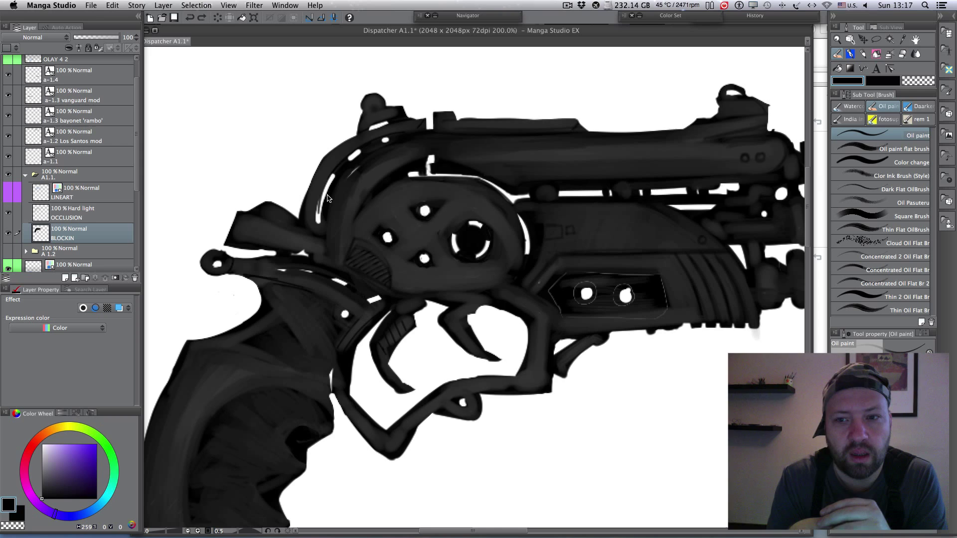
key(super+z)
drag(331, 175, 320, 222)
key(super+z)
click(320, 223)
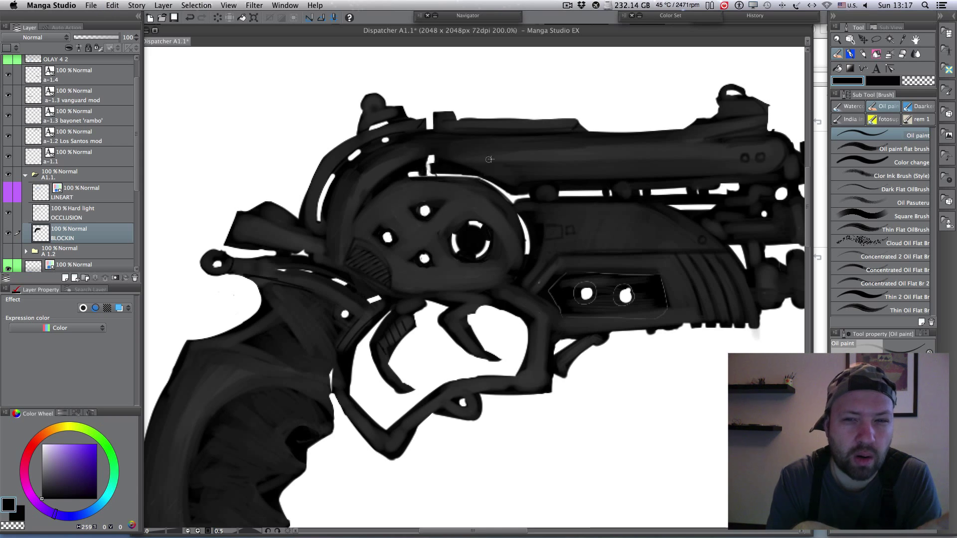
key(super+z)
key(shift+super+z)
Step: On OCCLUSION, outline two small rectangular notches along the cylinder cover's upper rim in black Oil paint, and switch back to the Watercolor brush
click(87, 213)
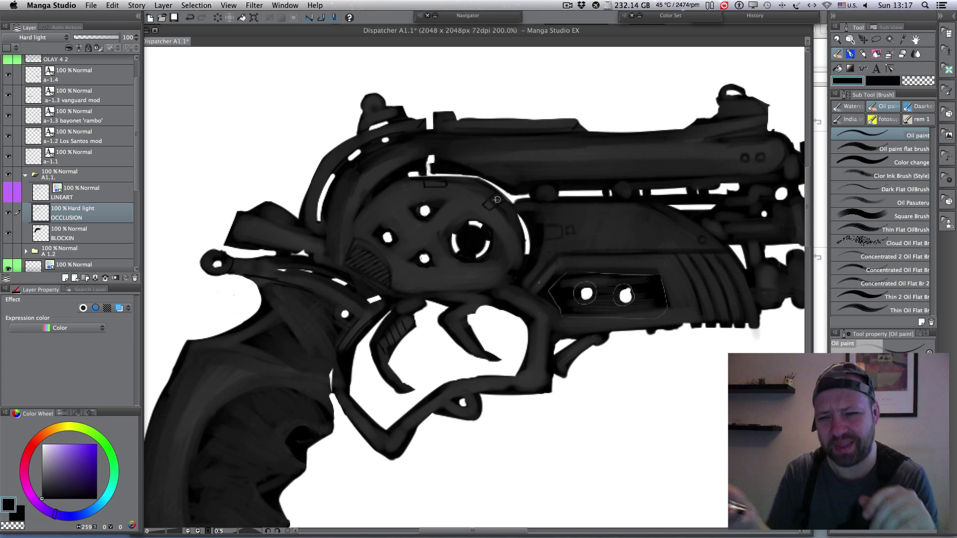
key(b)
key(b)
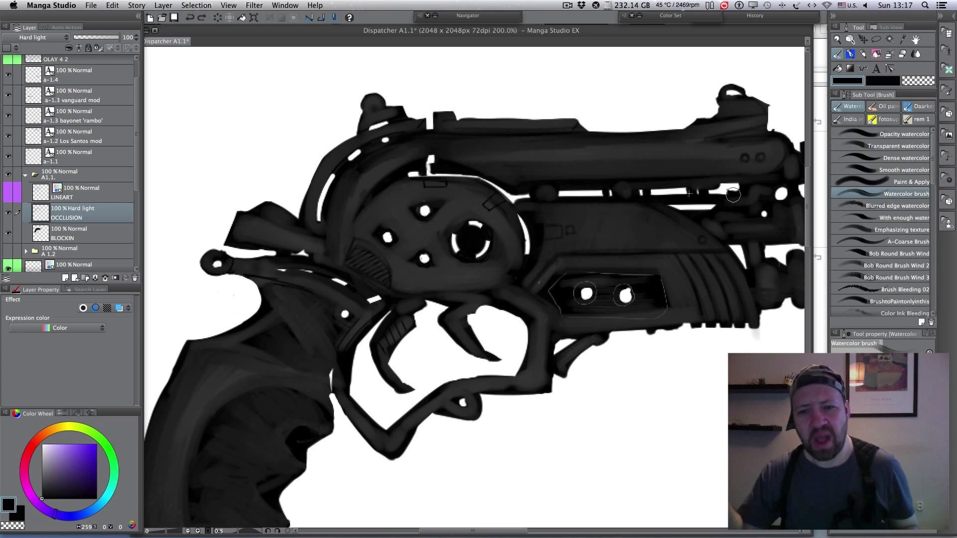
Step: Shade the curved rear frame and the hammer area with the Watercolor brush in light grey
click(43, 450)
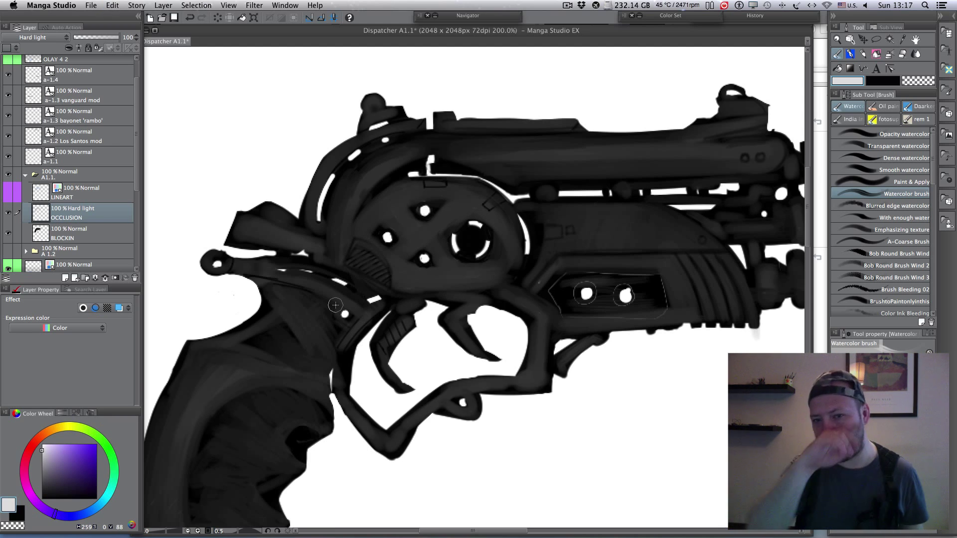
drag(344, 184, 329, 246)
drag(294, 228, 324, 248)
mouse_move(263, 219)
mouse_down()
mouse_move(330, 254)
mouse_move(317, 260)
mouse_move(317, 245)
mouse_move(266, 216)
mouse_move(317, 241)
mouse_up()
key(super+z)
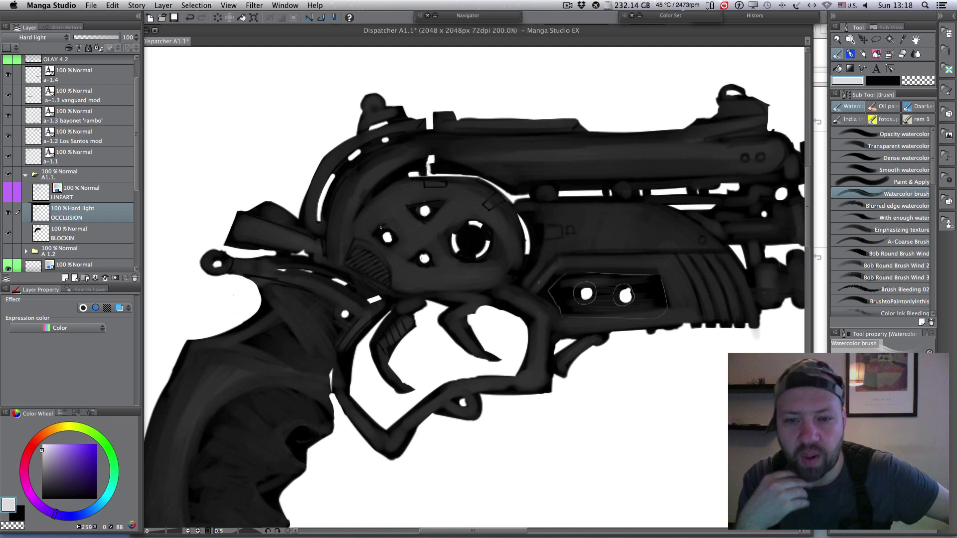
Step: Define the triangular recesses around the small cylinder holes and the edge around the central hole with Watercolor strokes
mouse_move(385, 227)
mouse_down()
mouse_move(433, 242)
mouse_move(382, 228)
mouse_move(400, 240)
mouse_move(368, 237)
mouse_move(402, 236)
mouse_move(418, 253)
mouse_move(404, 260)
mouse_move(426, 249)
mouse_move(509, 259)
mouse_move(408, 261)
mouse_up()
key(super+z)
key(super+z)
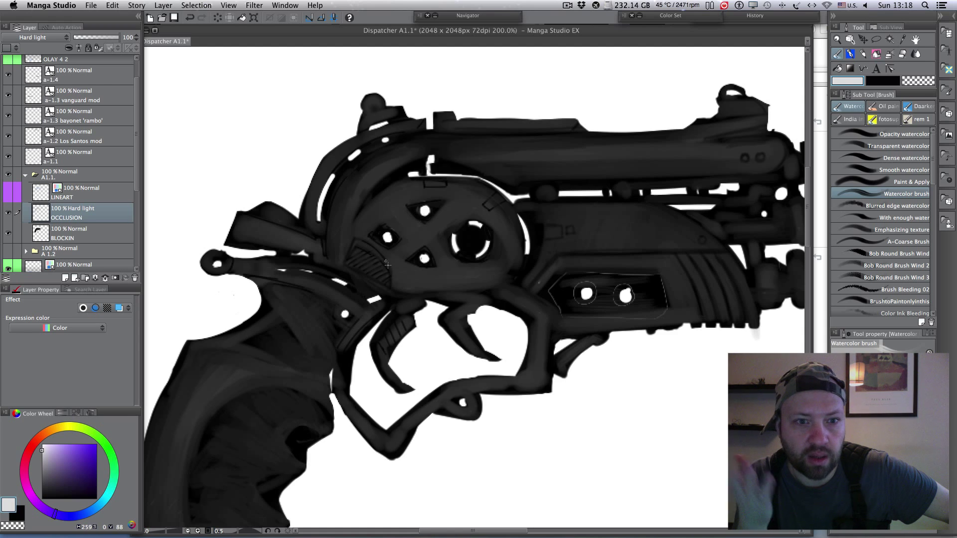
key(super+z)
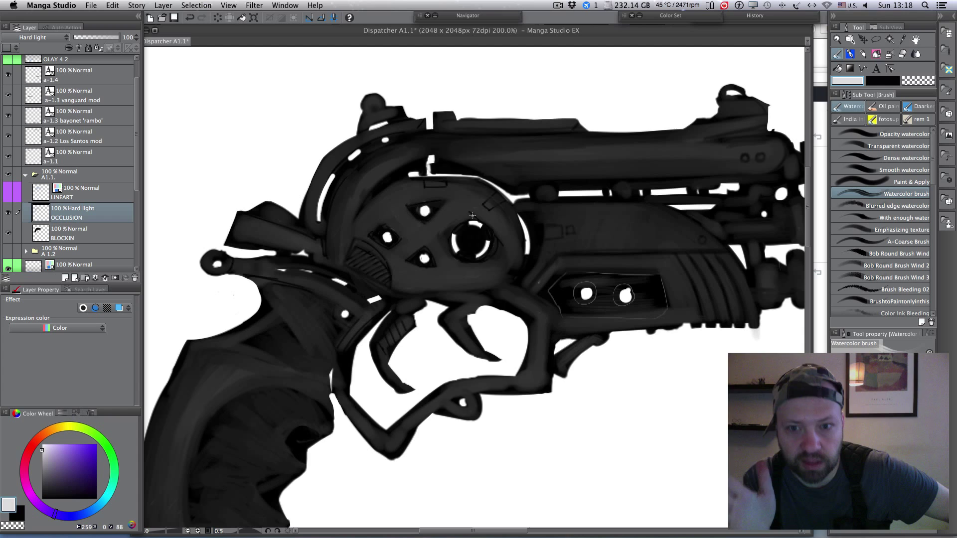
mouse_move(473, 215)
mouse_down()
mouse_move(452, 229)
mouse_move(473, 212)
mouse_up()
key(super+z)
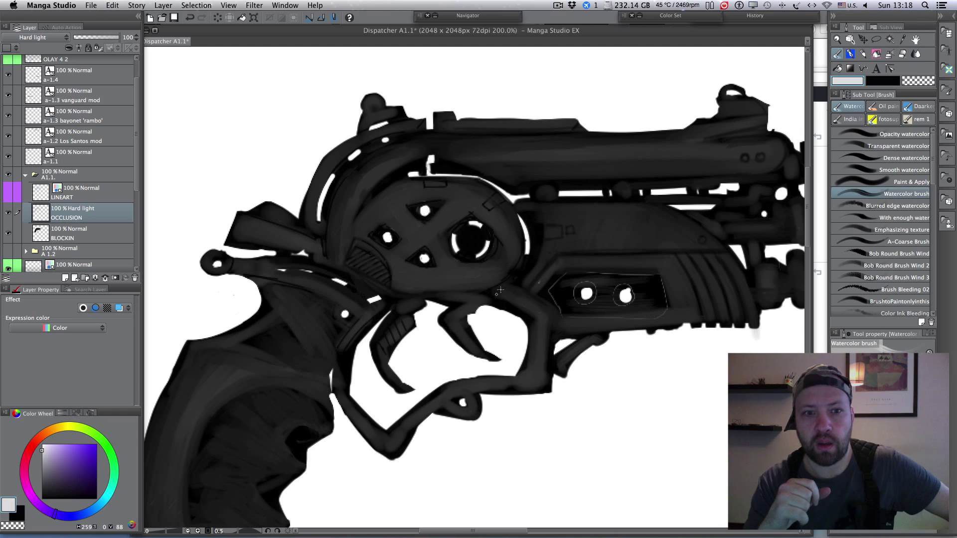
Step: Paint two small dark rivet holes where the trigger guard meets the frame behind the side panel
key(super+z)
mouse_move(516, 301)
mouse_down()
mouse_move(601, 310)
mouse_move(520, 302)
mouse_up()
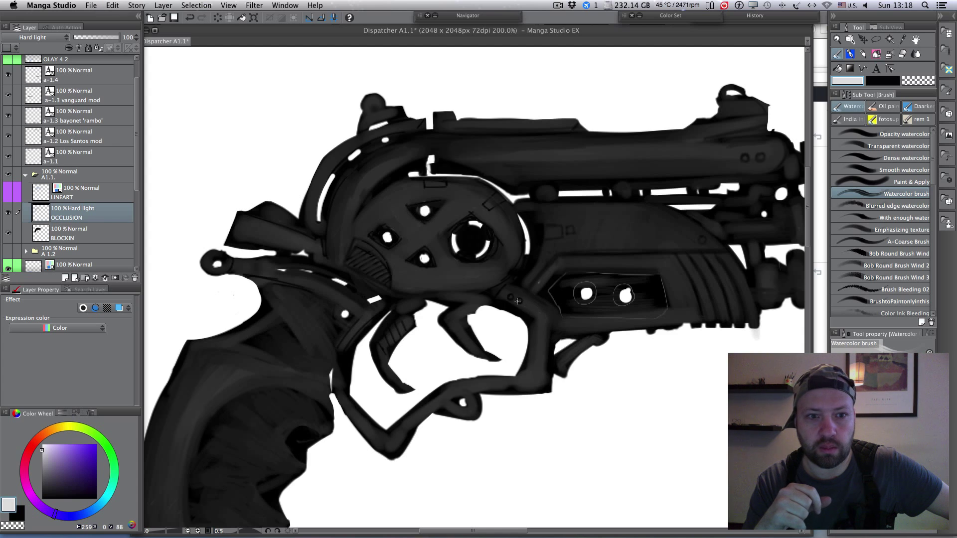
key(super+z)
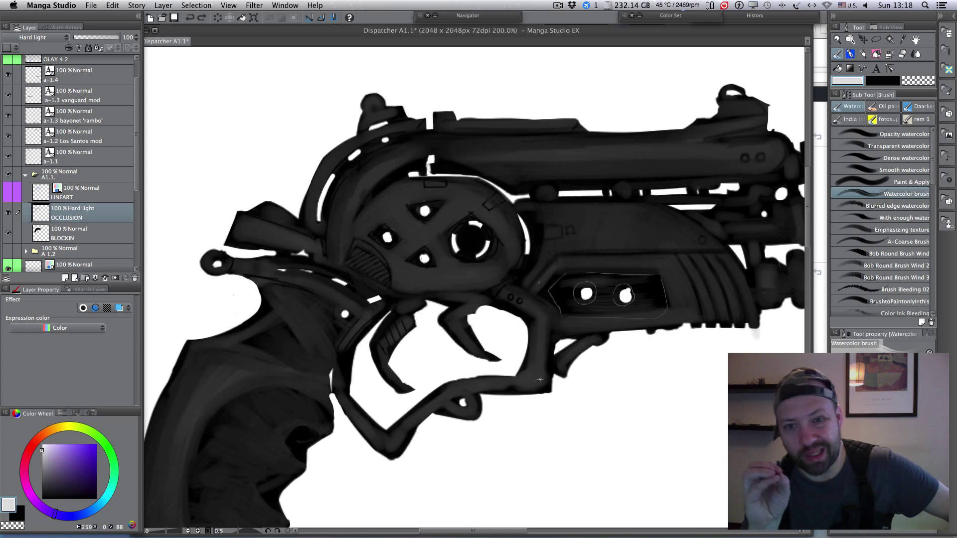
Step: Detail the front trigger with short grooves and shade the side panel's lower edge and the small lever beneath it
drag(455, 399, 462, 400)
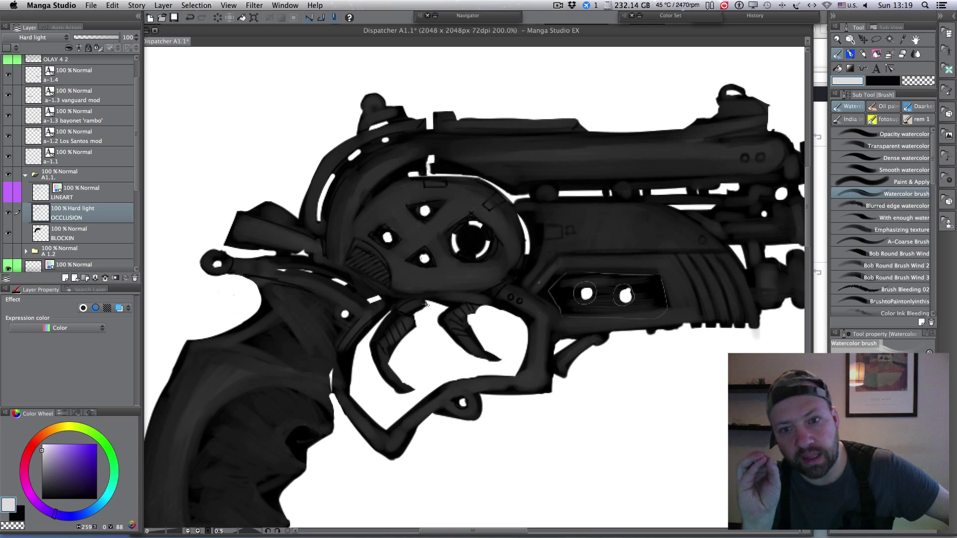
drag(485, 299, 496, 279)
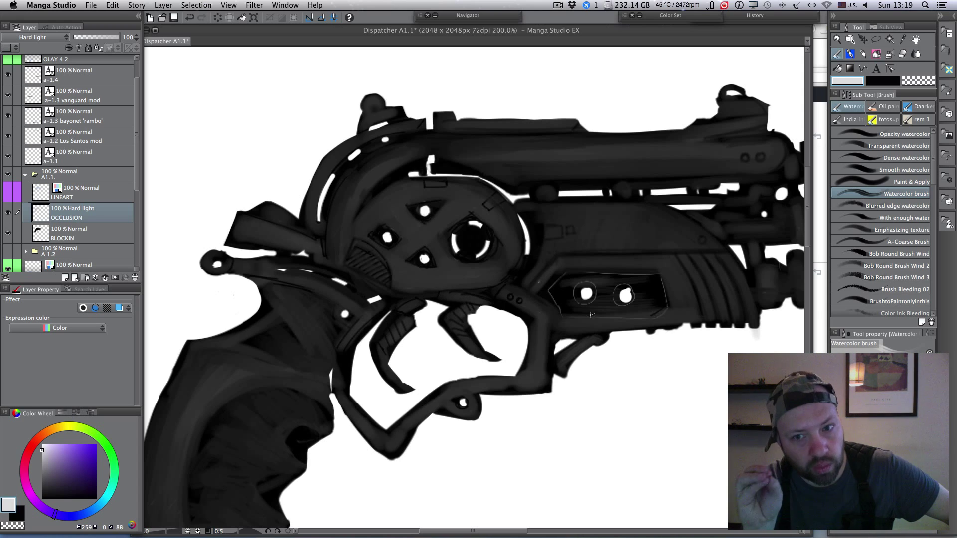
drag(591, 315, 692, 309)
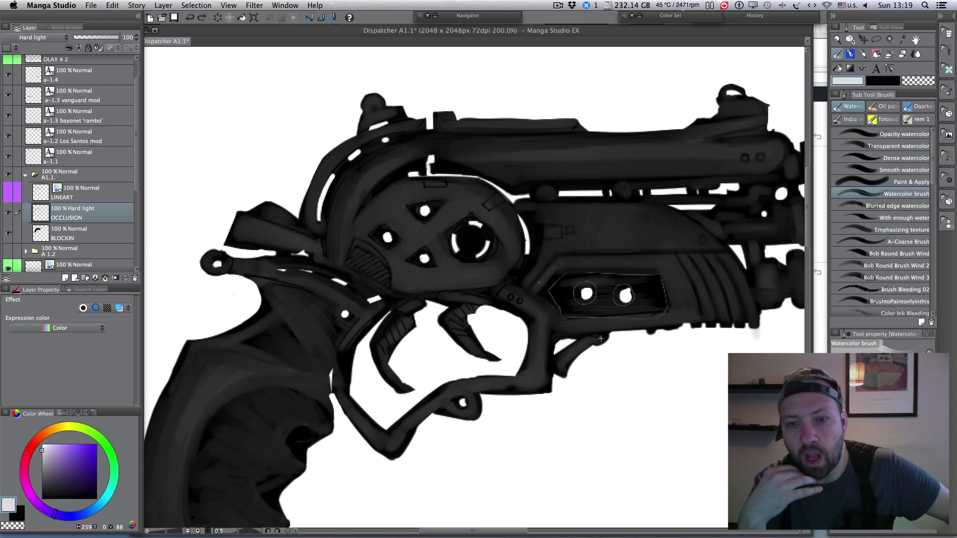
drag(582, 341, 559, 360)
Step: Brush Watercolor shading along the barrel's upper edge and onto the curved frame behind it
scroll(535, 272, down, 5)
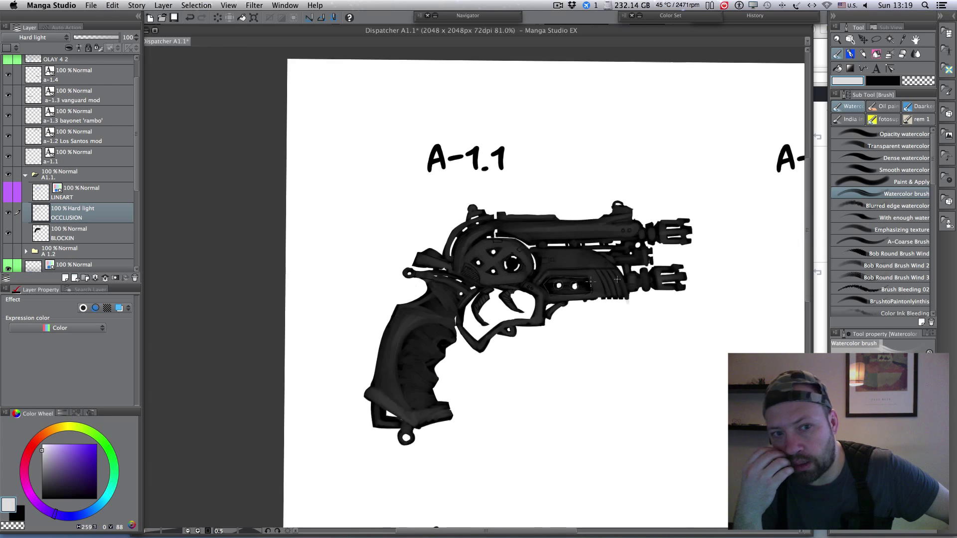
scroll(680, 294, up, 3)
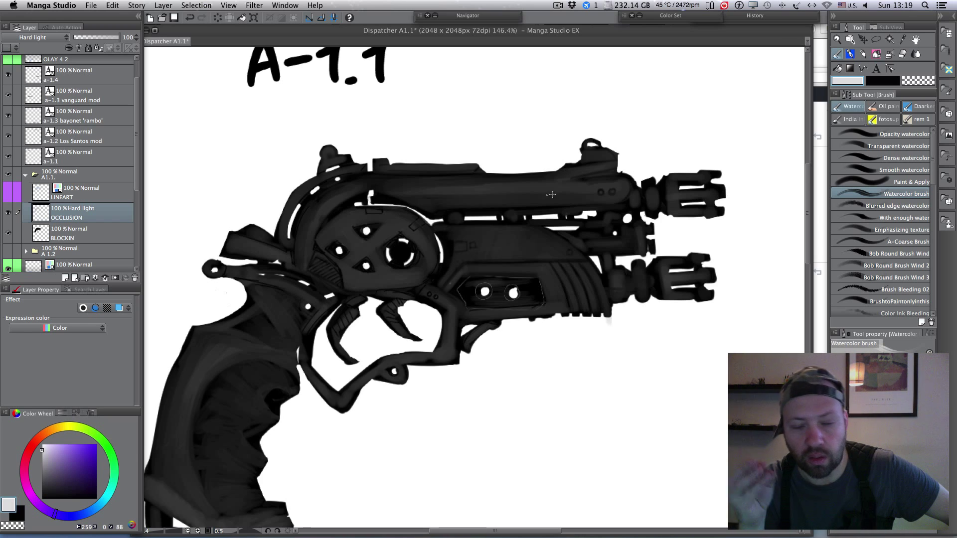
drag(384, 187, 476, 175)
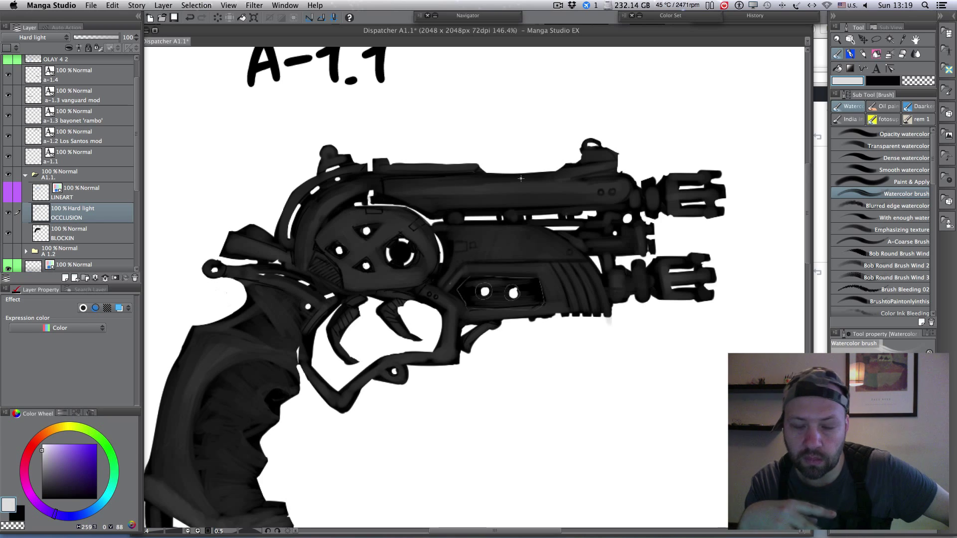
drag(370, 168, 329, 189)
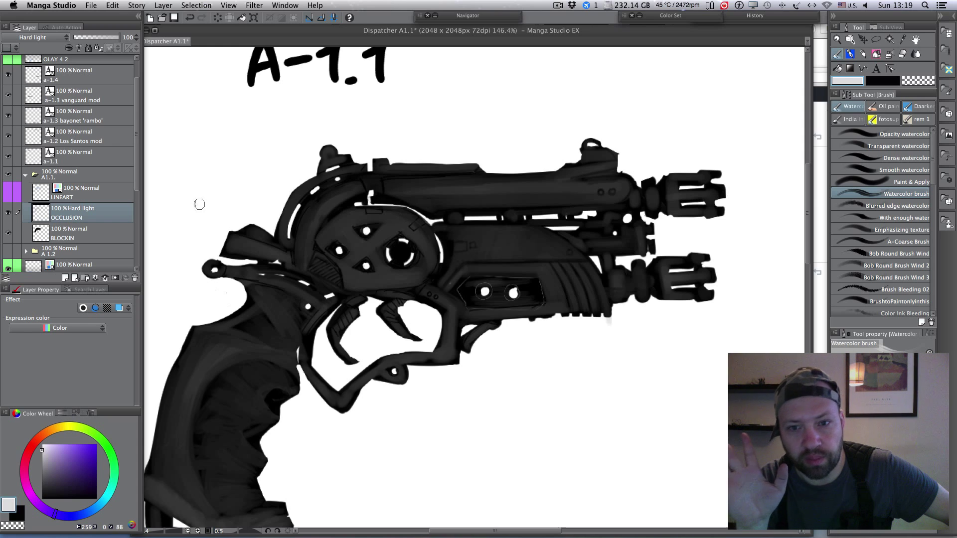
Step: Select the BLOCKIN silhouette and, on OCCLUSION, rework the shading between grip and frame with the Watercolor brush and Softer eraser
super+click(39, 232)
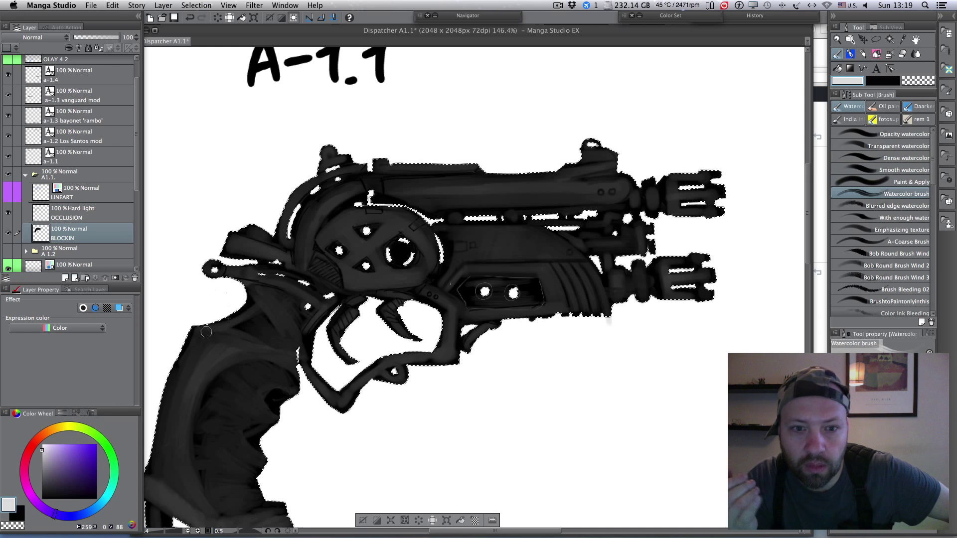
key(alt+])
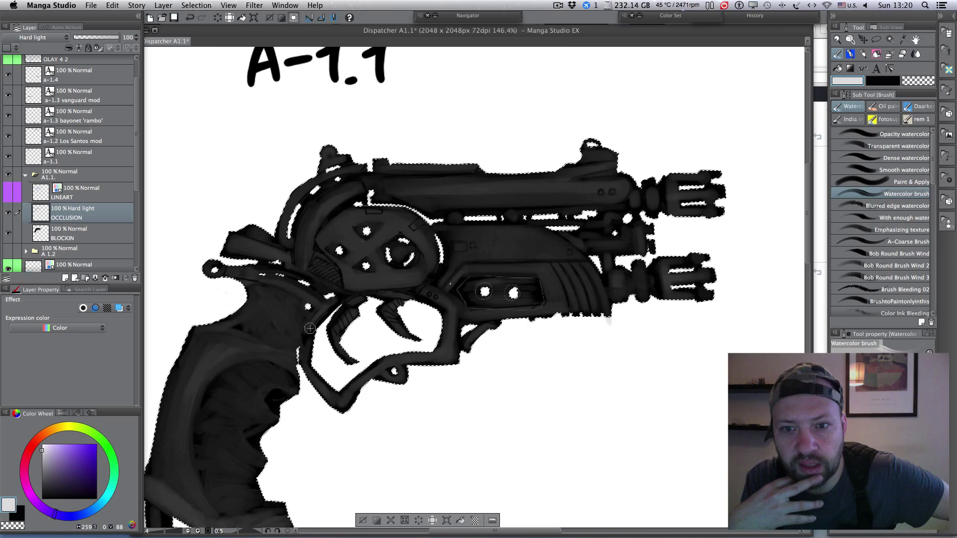
click(902, 54)
click(857, 142)
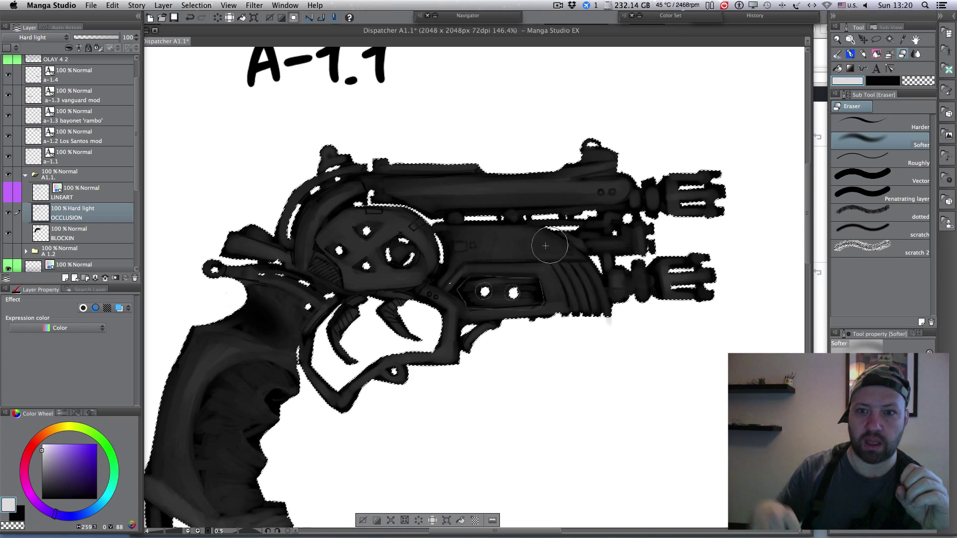
key(b)
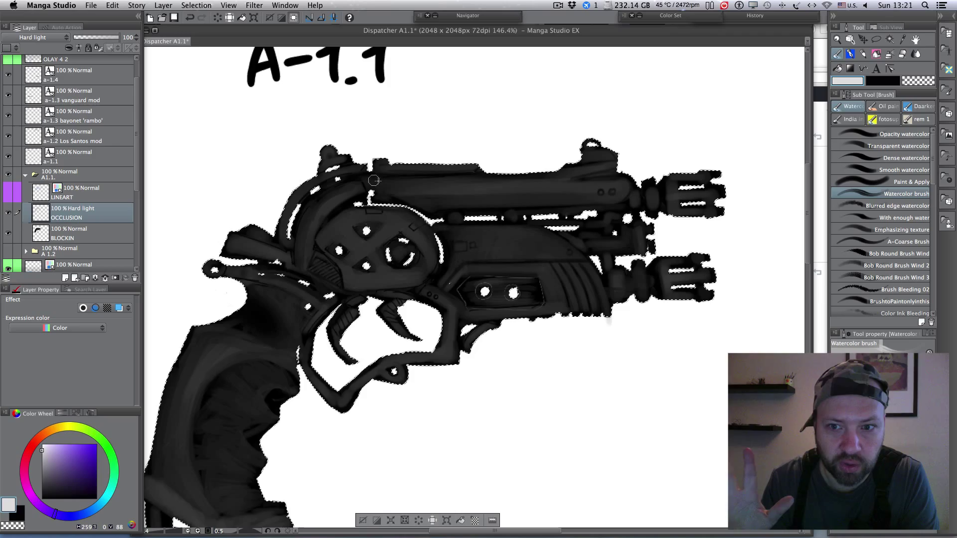
Step: Touch up the fine seams where the barrel meets the frame above the cylinder on OCCLUSION, using a much smaller Softer eraser
scroll(608, 158, up, 1)
scroll(609, 159, up, 3)
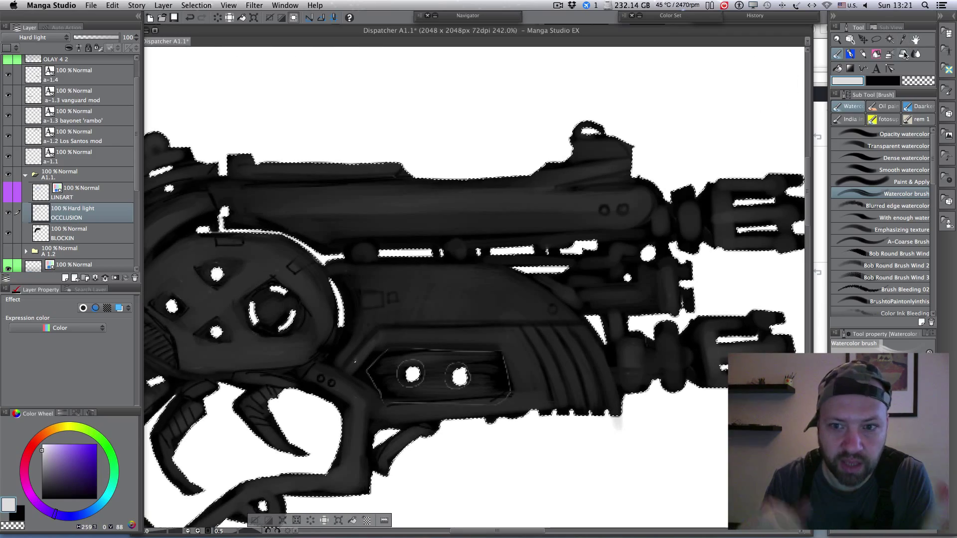
key(e)
key(bracketleft)
key(bracketleft)
key(bracketleft)
key(bracketleft)
key(bracketleft)
key(bracketleft)
key(bracketleft)
key(bracketleft)
key(bracketleft)
key(bracketleft)
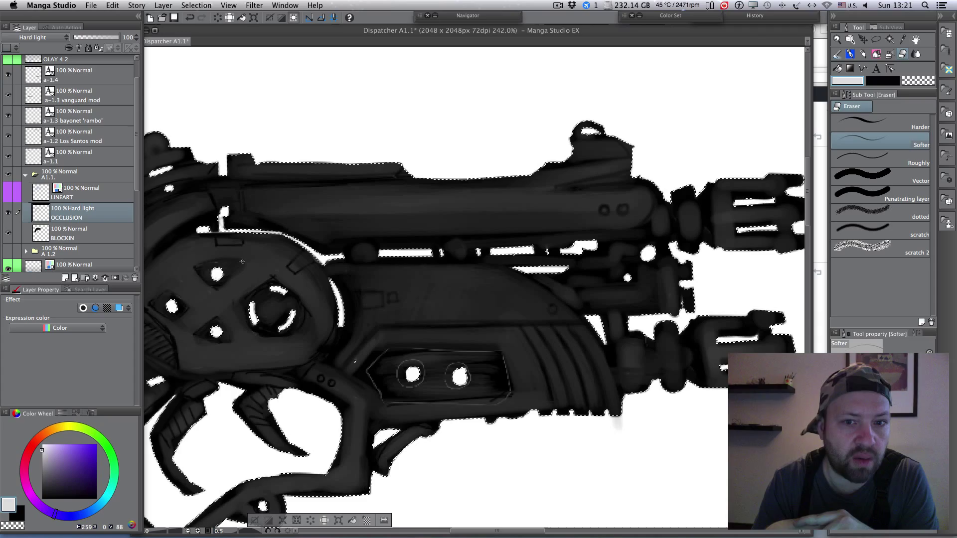
mouse_move(513, 532)
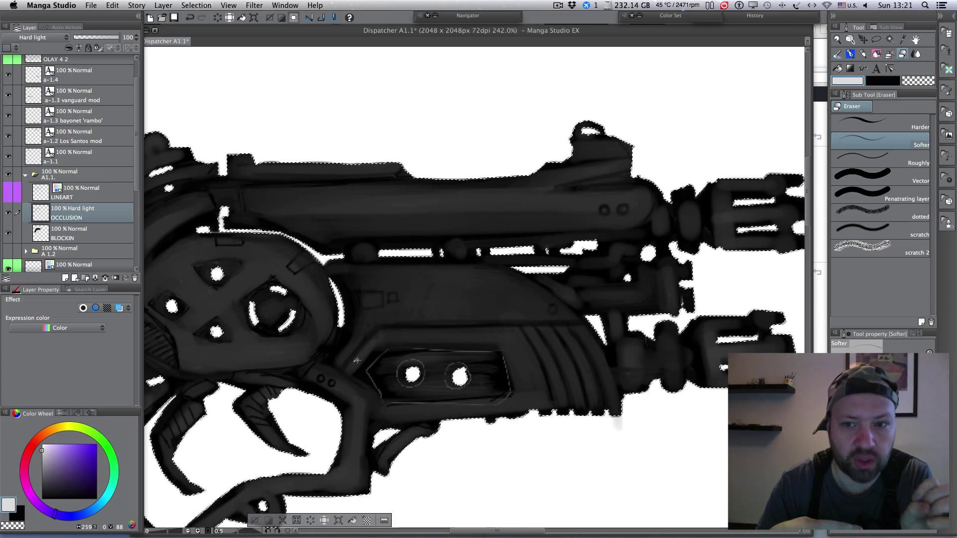
scroll(587, 258, down, 1)
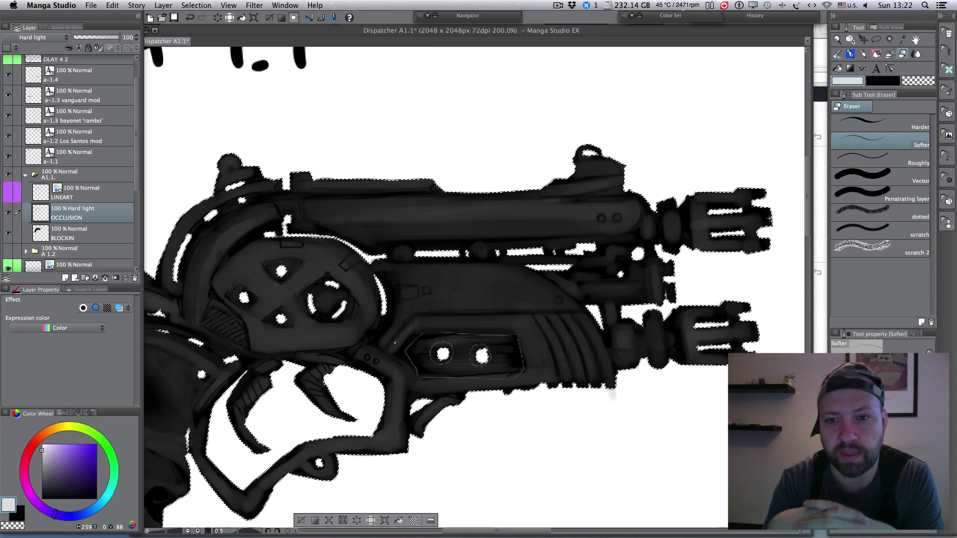
Step: Refine the OCCLUSION shading around the cylinder, rear barrel joint and triggers with the Watercolor brush and Softer eraser
key(b)
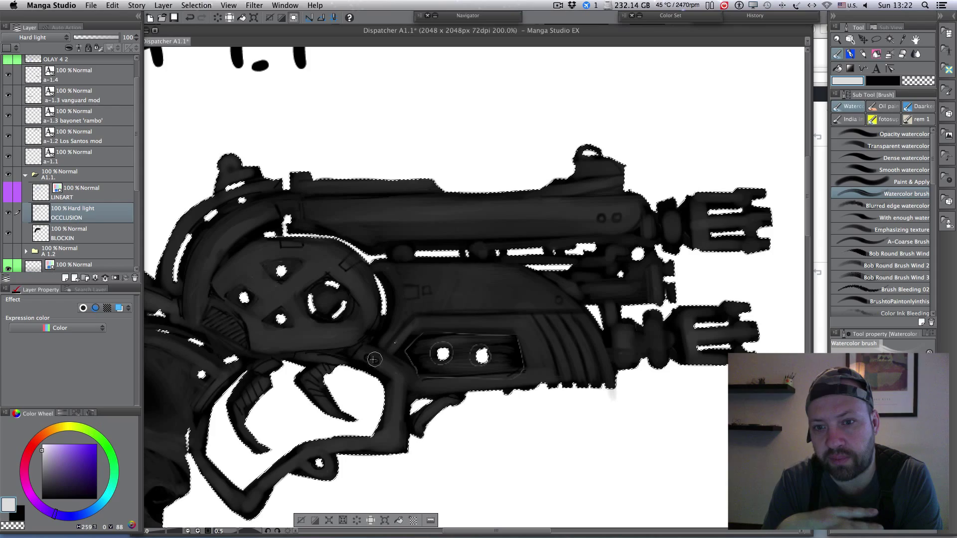
scroll(235, 295, up, 3)
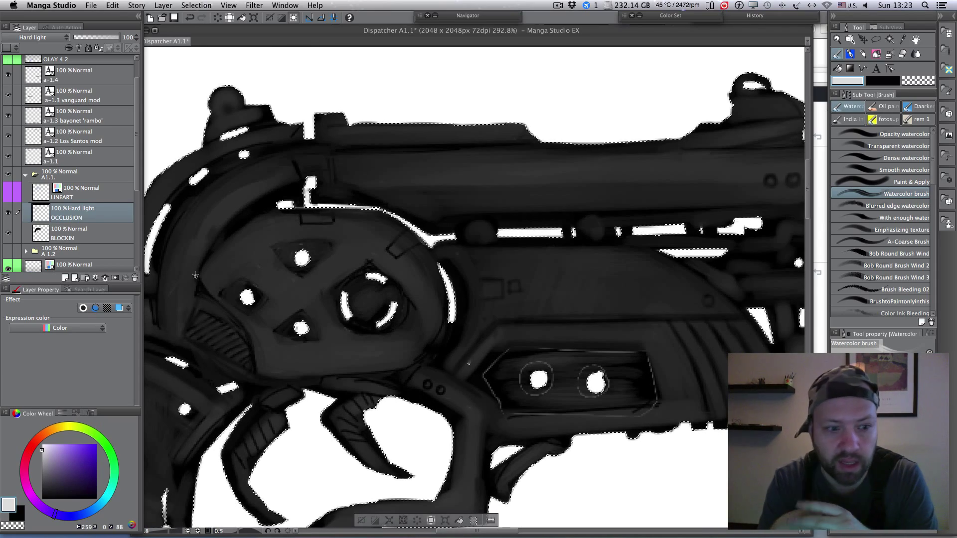
scroll(623, 209, down, 2)
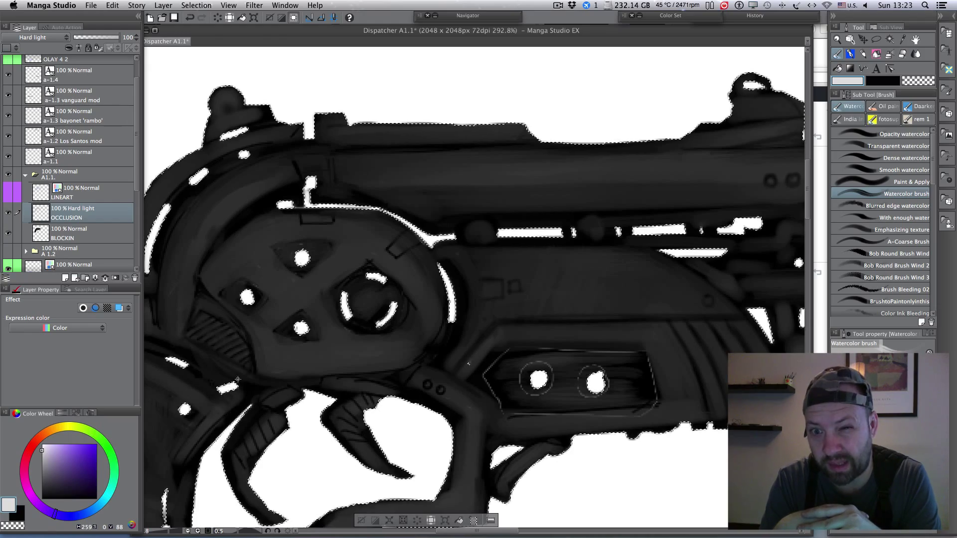
scroll(658, 249, down, 2)
scroll(445, 332, up, 2)
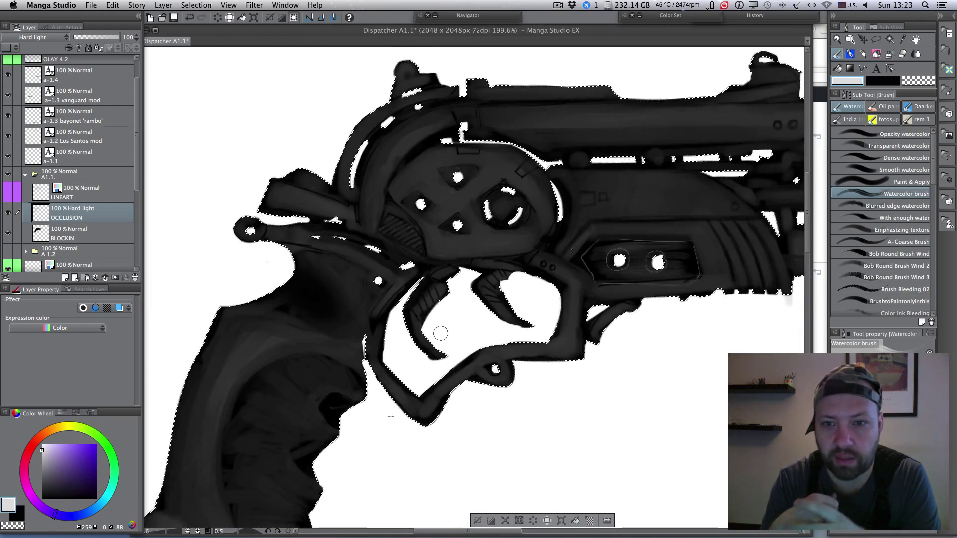
key(e)
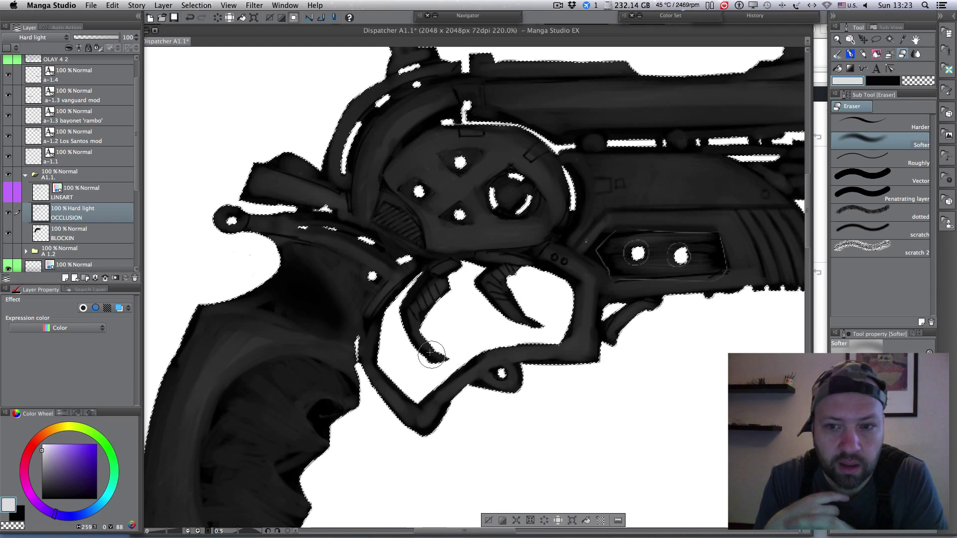
scroll(528, 312, down, 4)
scroll(705, 287, up, 2)
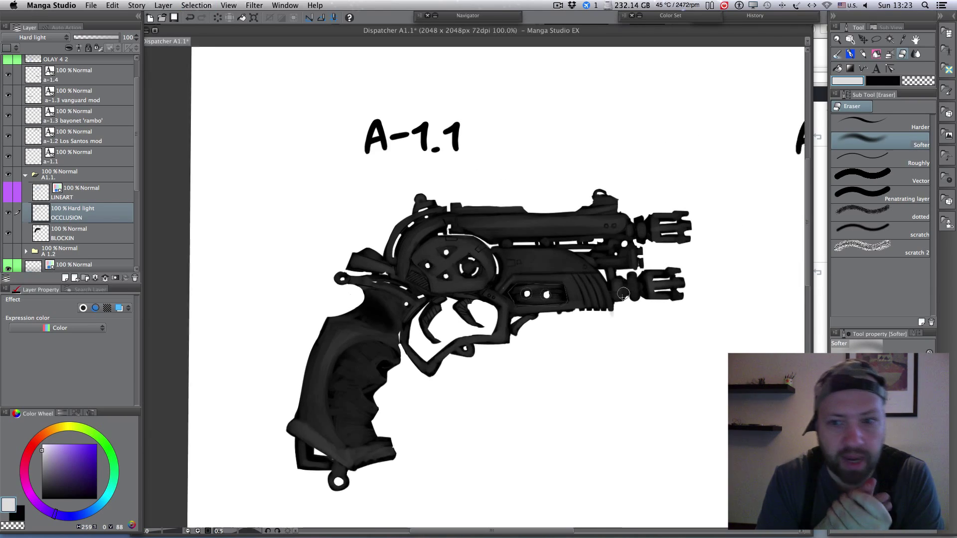
Step: Add a layer named "more light" above OCCLUSION, set it to Color dodge, and load the BLOCKIN silhouette as a selection
click(94, 237)
click(83, 218)
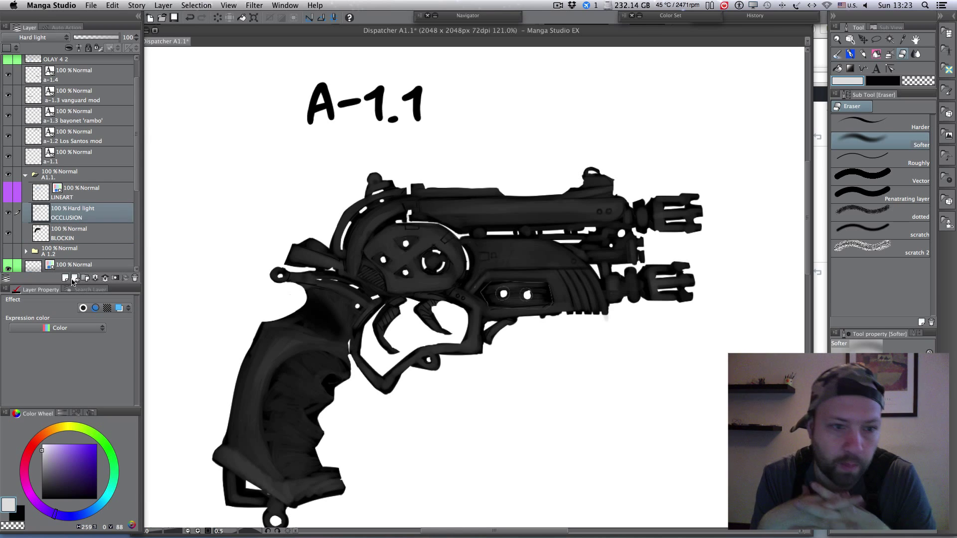
click(65, 277)
double_click(60, 217)
text(more light)
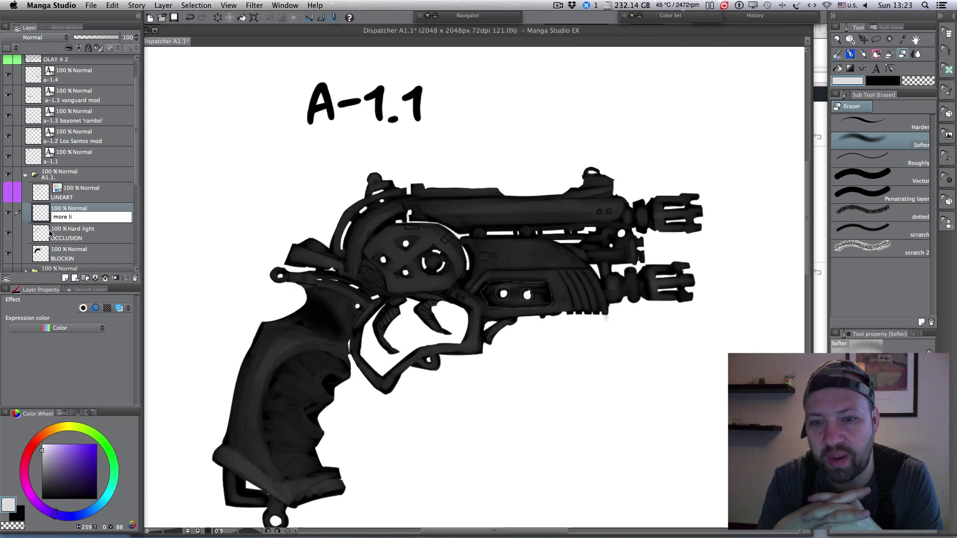
key(Return)
click(45, 38)
click(19, 128)
super+click(41, 254)
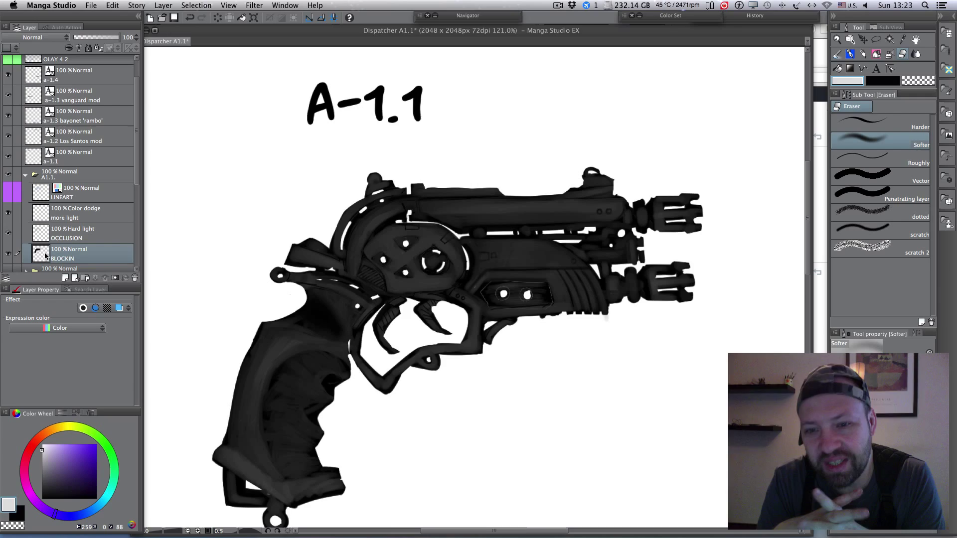
click(557, 5)
click(570, 36)
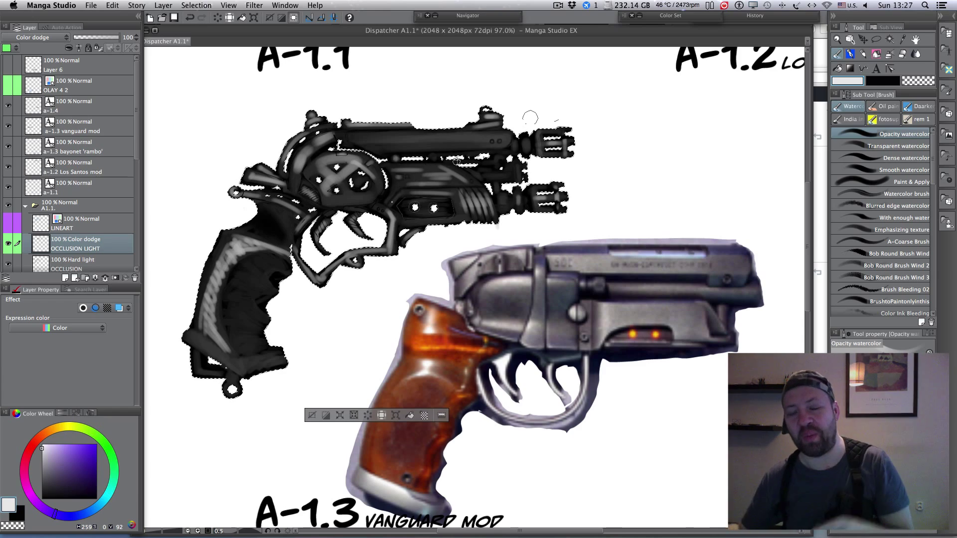
Step: Toggle the visibility of the OLAY 2 layer
scroll(133, 229, down, 10)
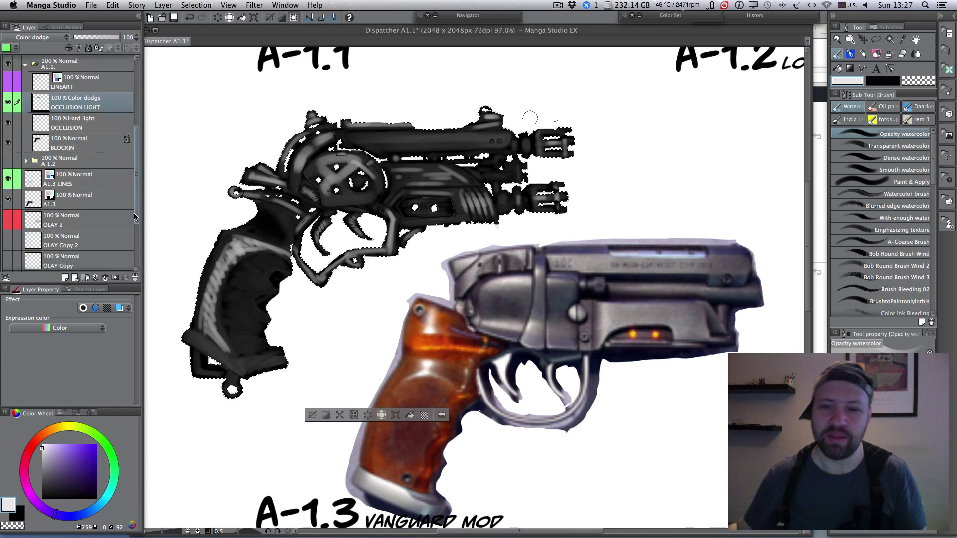
click(8, 215)
drag(133, 228, 136, 125)
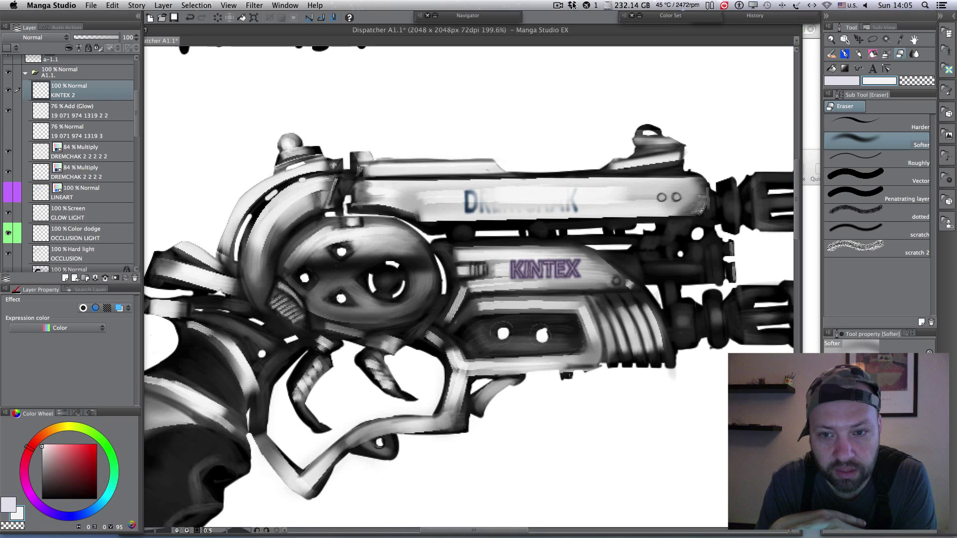
click(557, 6)
click(558, 5)
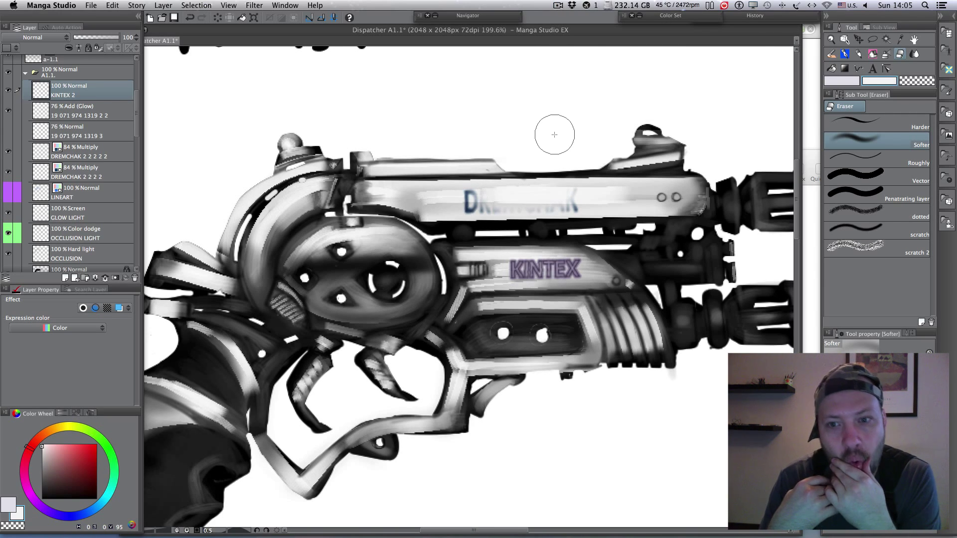
Step: On the GLOW LIGHT layer, cut a small diamond-shaped outline into the barrel before the DREMCHAK lettering with a smaller Softer eraser
click(84, 202)
click(79, 220)
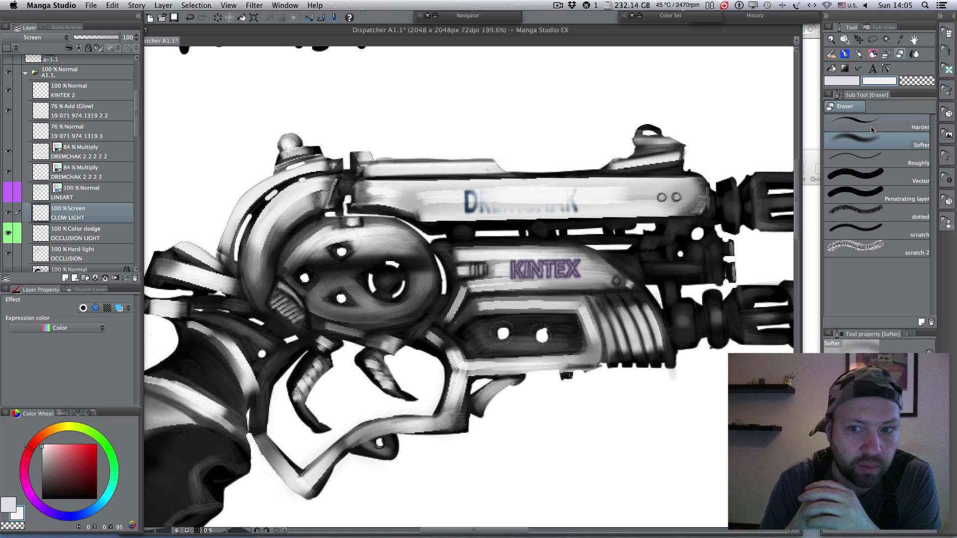
key(bracketleft)
key(bracketleft)
key(bracketleft)
key(bracketleft)
key(bracketleft)
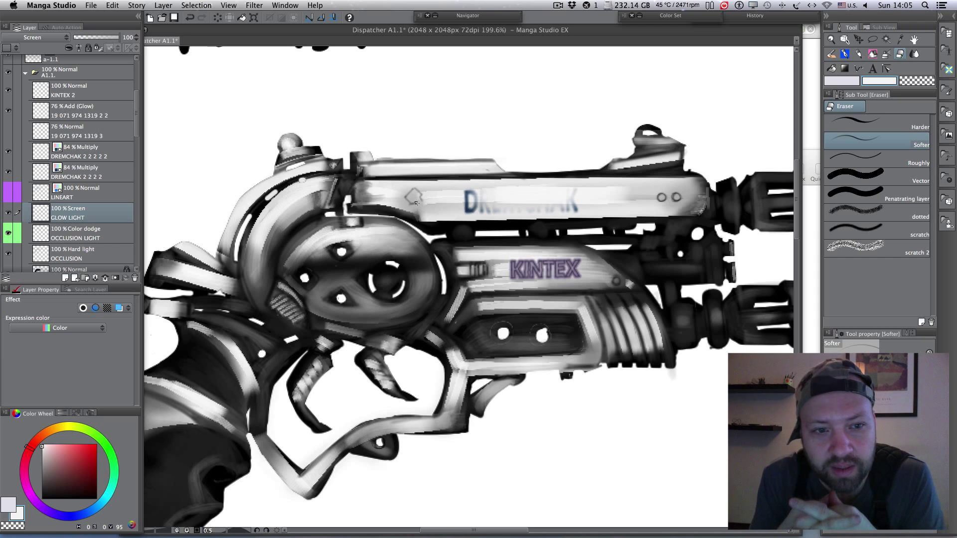
Step: Turn the diamond outline on the barrel into a skull-and-crossbones emblem by erasing its eyes, jaw and crossed bones
scroll(431, 156, up, 3)
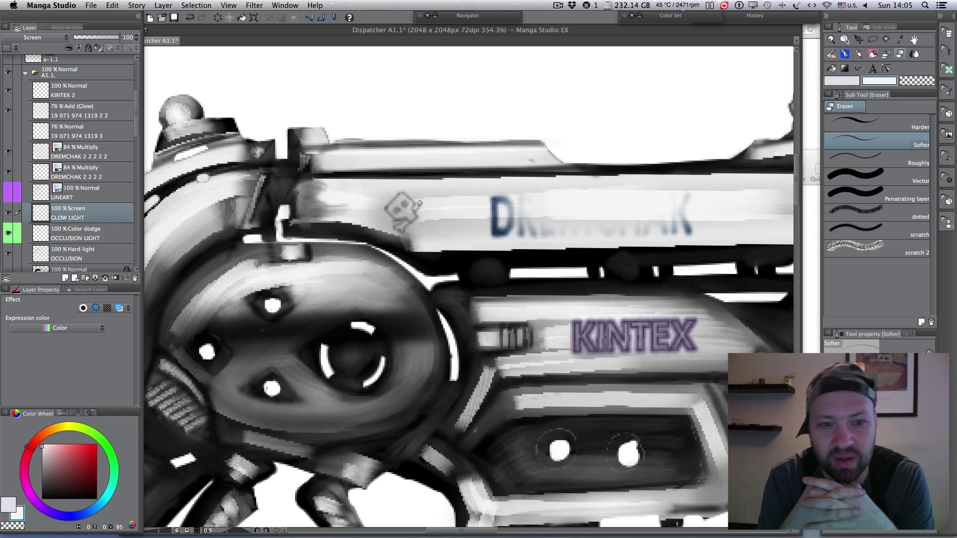
mouse_move(419, 215)
mouse_down()
mouse_move(425, 207)
mouse_move(425, 232)
mouse_move(418, 218)
mouse_up()
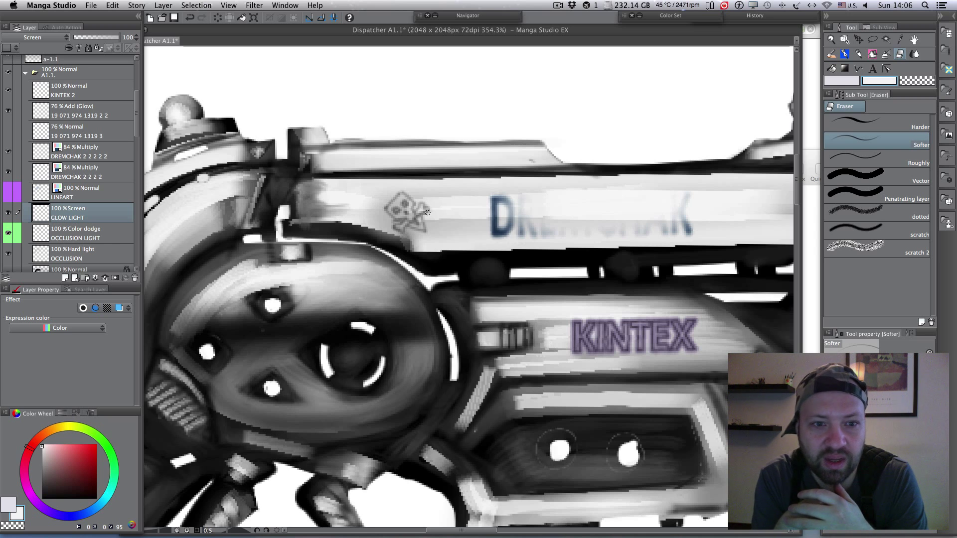
scroll(496, 283, down, 5)
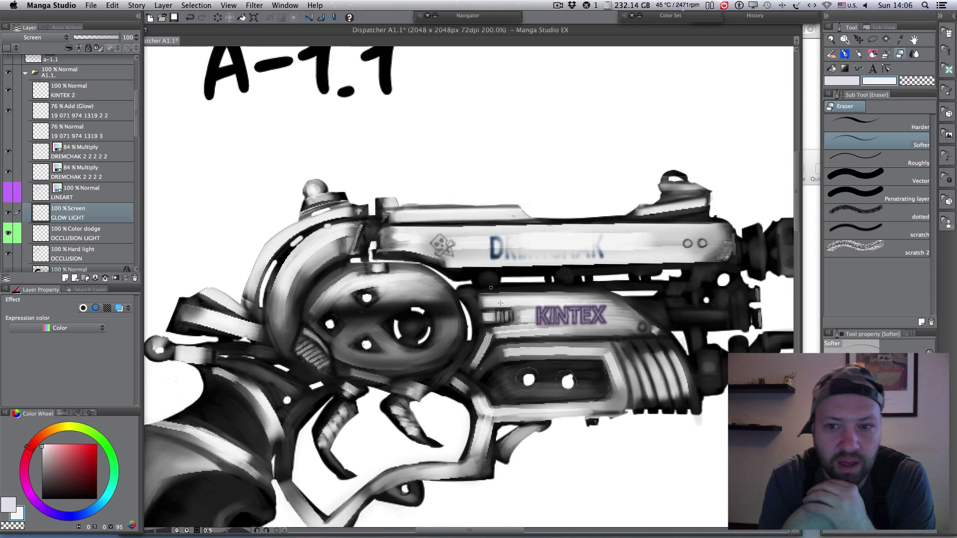
scroll(665, 289, down, 3)
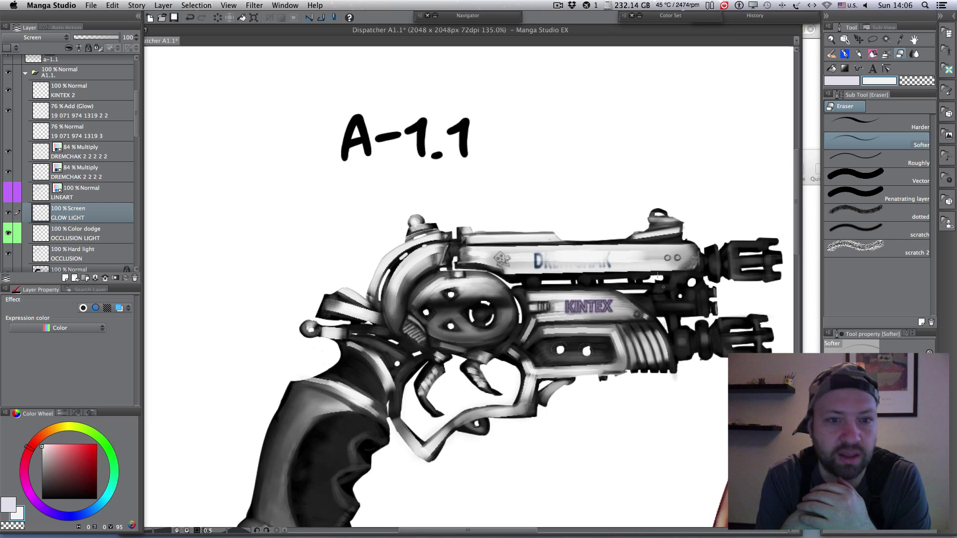
Step: Erase thin strokes on GLOW LIGHT along the faded R, E and M of the barrel's DREMCHAK lettering
scroll(646, 283, up, 5)
scroll(615, 270, up, 5)
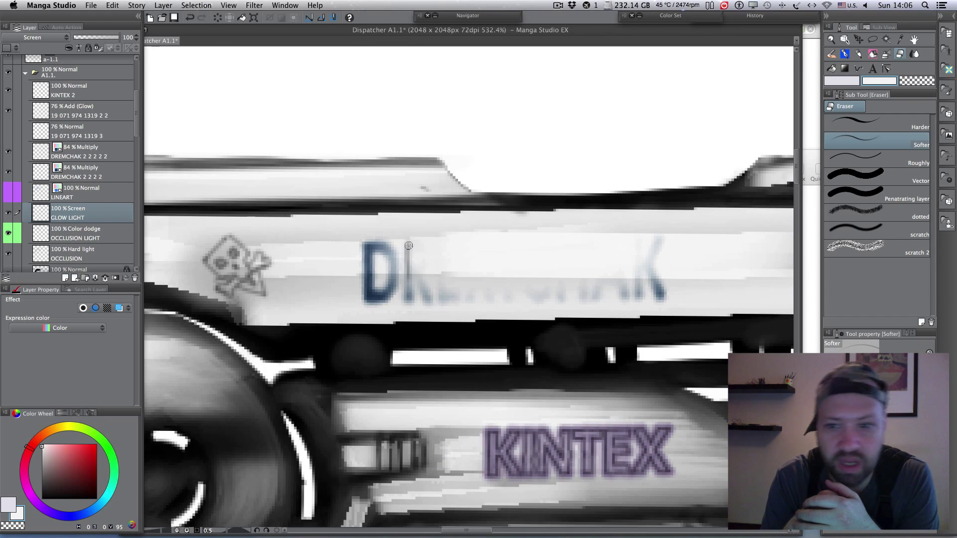
mouse_move(408, 244)
mouse_down()
mouse_move(410, 267)
mouse_move(423, 258)
mouse_move(426, 290)
mouse_up()
mouse_move(437, 252)
mouse_down()
mouse_move(442, 286)
mouse_move(439, 252)
mouse_move(457, 261)
mouse_move(440, 273)
mouse_move(490, 266)
mouse_move(468, 257)
mouse_move(472, 291)
mouse_move(474, 272)
mouse_move(494, 276)
mouse_move(501, 263)
mouse_move(507, 298)
mouse_up()
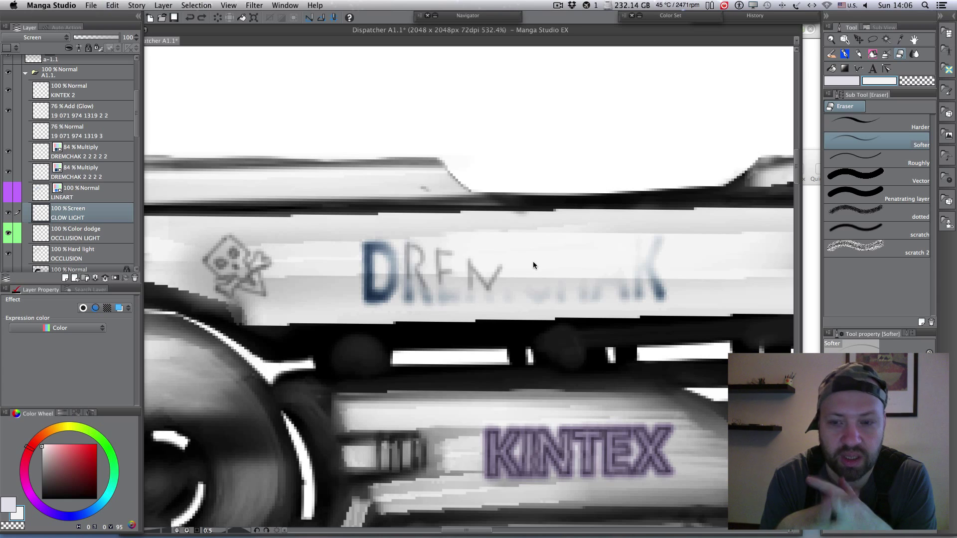
Step: Undo the last letter strokes and redraw the beginning of the M in the DREMCHAK lettering
key(super+z)
key(super+z)
key(super+z)
key(super+z)
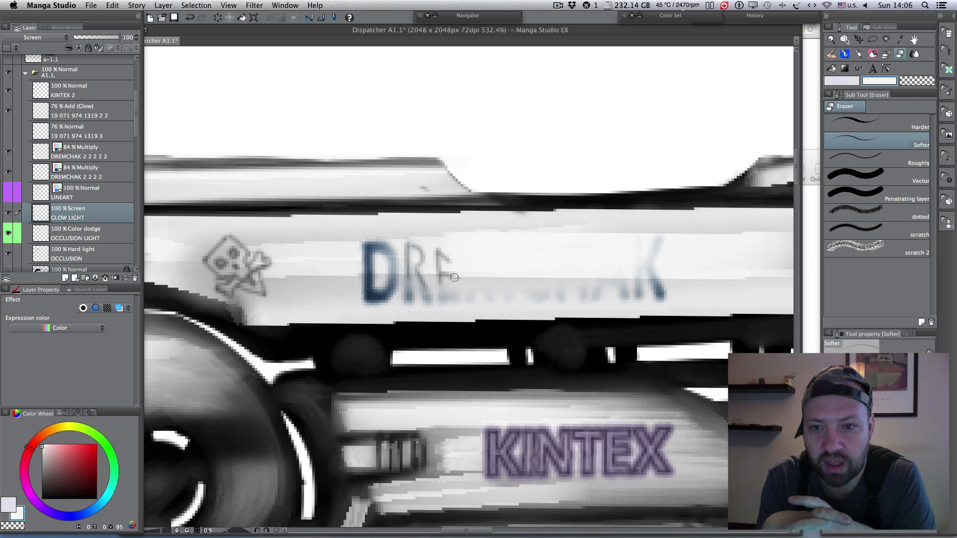
key(super+shift+z)
key(super+shift+z)
key(super+shift+z)
key(super+shift+z)
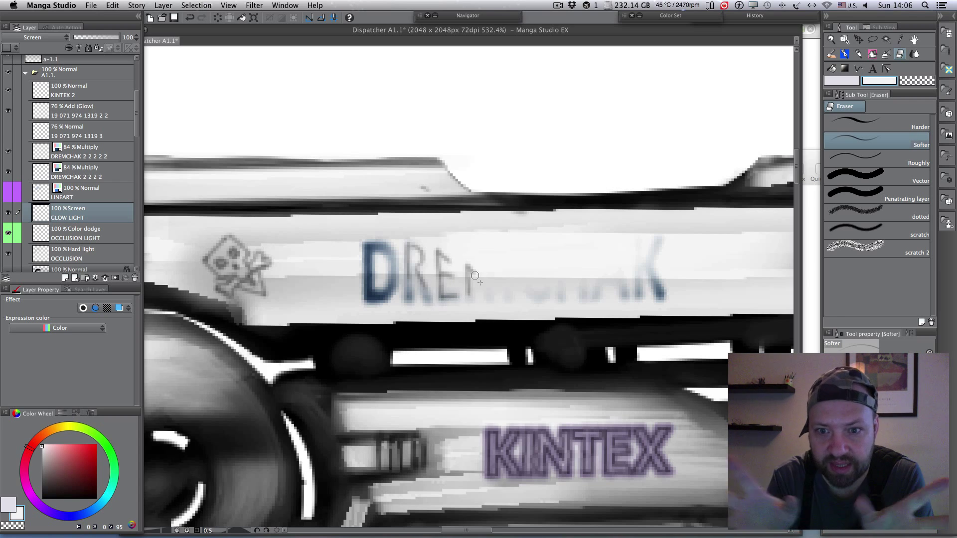
mouse_move(474, 275)
mouse_down()
mouse_move(503, 281)
mouse_move(504, 270)
mouse_move(484, 283)
mouse_up()
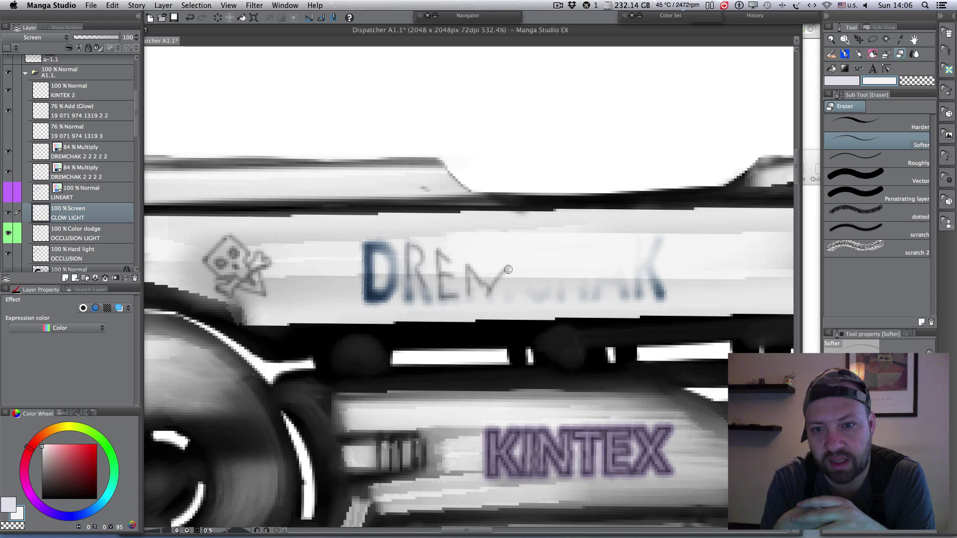
Step: Finish the M's strokes and trace the C of the DREMCHAK lettering with the Softer eraser
key(super+shift+z)
key(super+shift+z)
key(super+shift+z)
key(super+shift+z)
key(super+shift+z)
key(super+shift+z)
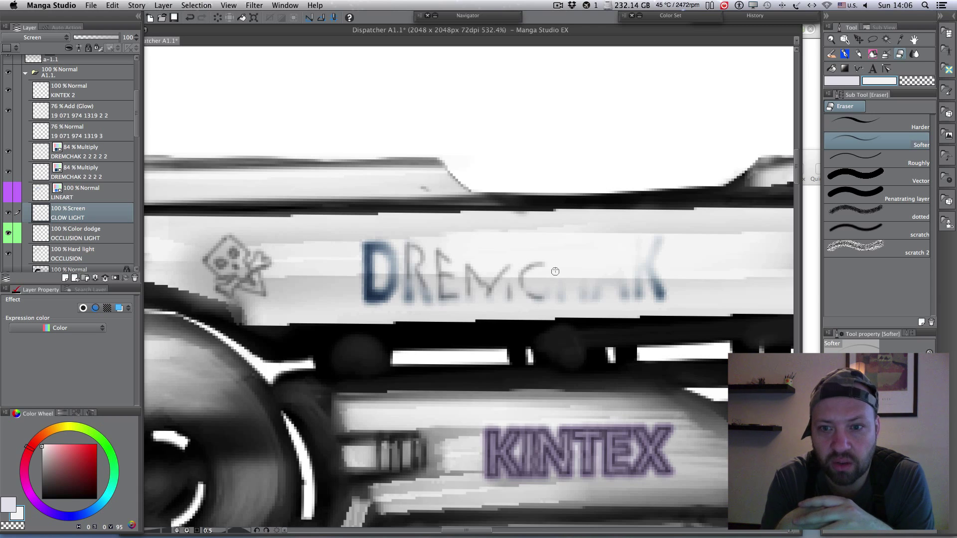
Step: Trace the H and the second-to-last letter A of the DREMCHAK lettering with the Softer eraser
key(super+shift+z)
key(super+shift+z)
key(super+shift+z)
key(super+shift+z)
key(super+shift+z)
key(super+shift+z)
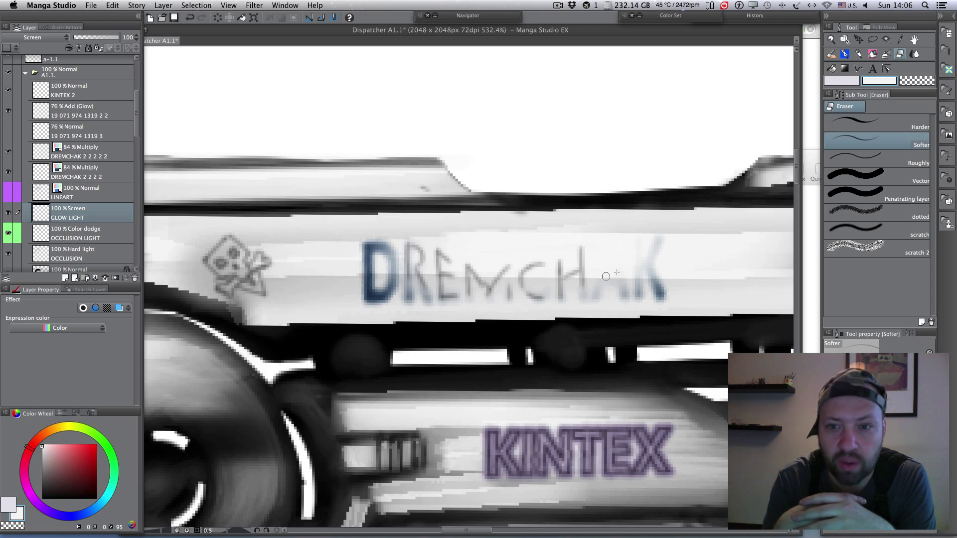
key(super+shift+z)
key(super+shift+z)
key(super+shift+z)
key(super+shift+z)
key(super+shift+z)
key(super+shift+z)
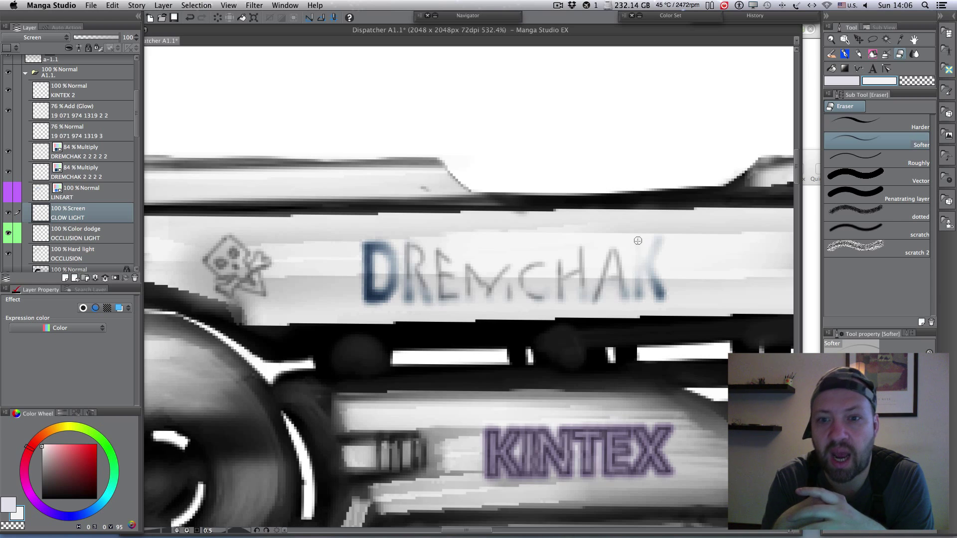
Step: Trace the final K of the DREMCHAK lettering and darken the M's strokes with the Softer eraser
key(super+shift+z)
key(super+shift+z)
key(super+shift+z)
key(super+shift+z)
key(super+shift+z)
key(super+shift+z)
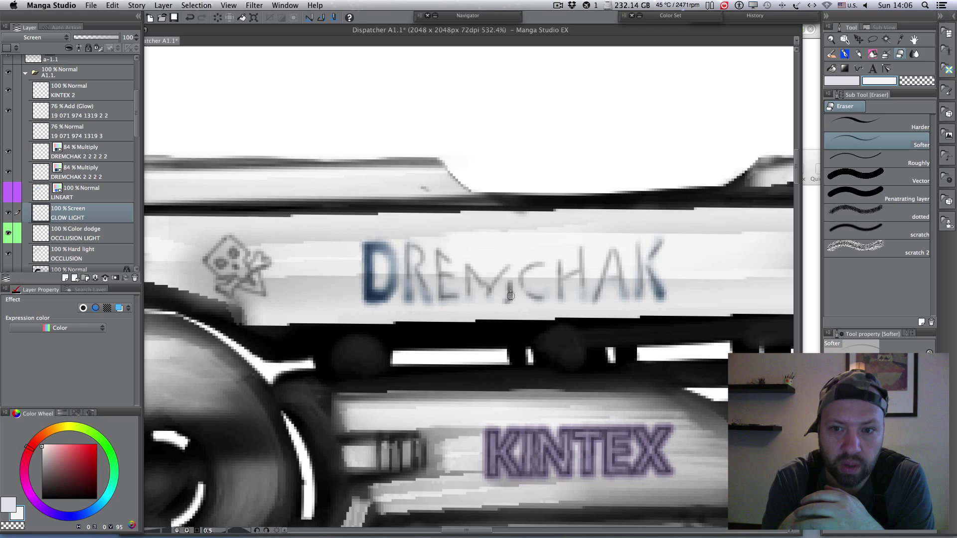
scroll(671, 285, down, 2)
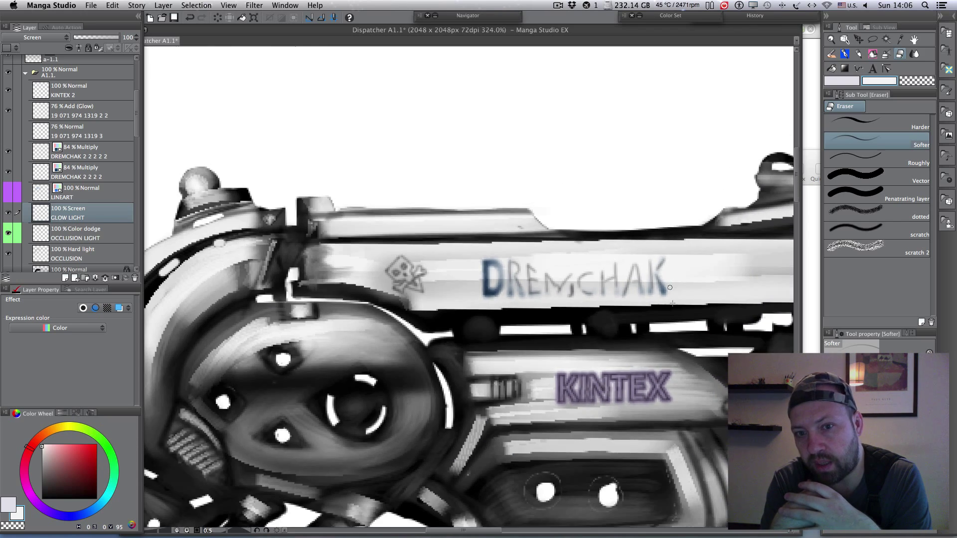
scroll(670, 288, down, 3)
scroll(674, 257, up, 2)
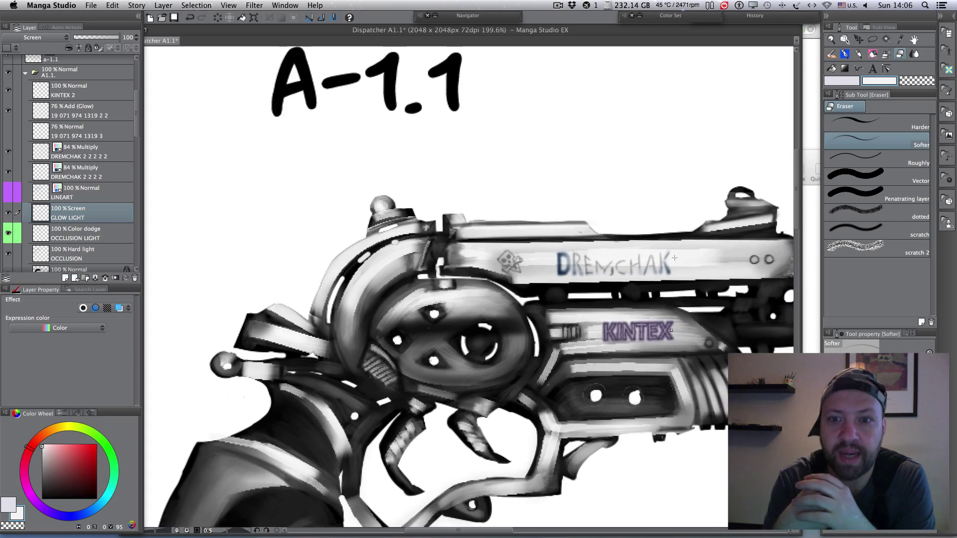
scroll(674, 257, up, 5)
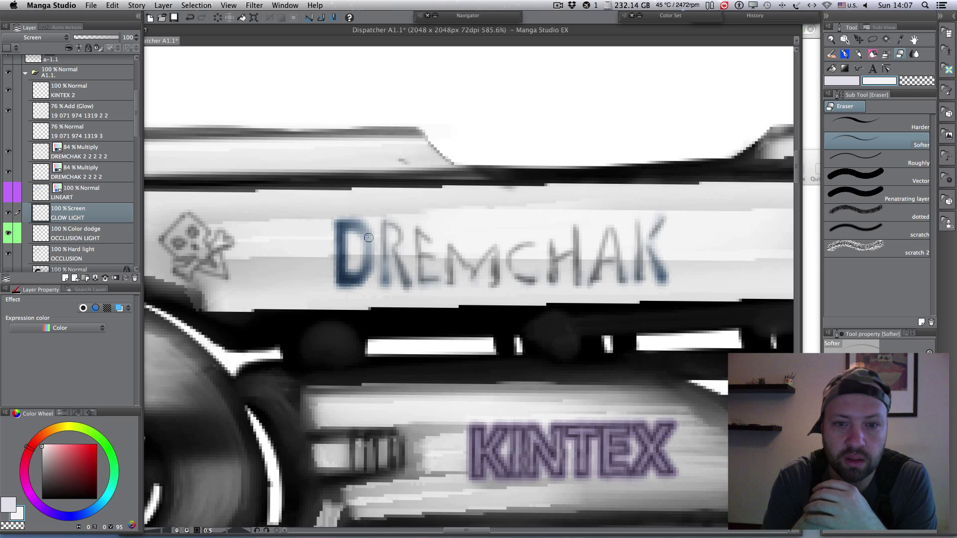
Step: Merge the two 84% Multiply DREMCHAK lettering layers into a single layer
scroll(697, 269, down, 3)
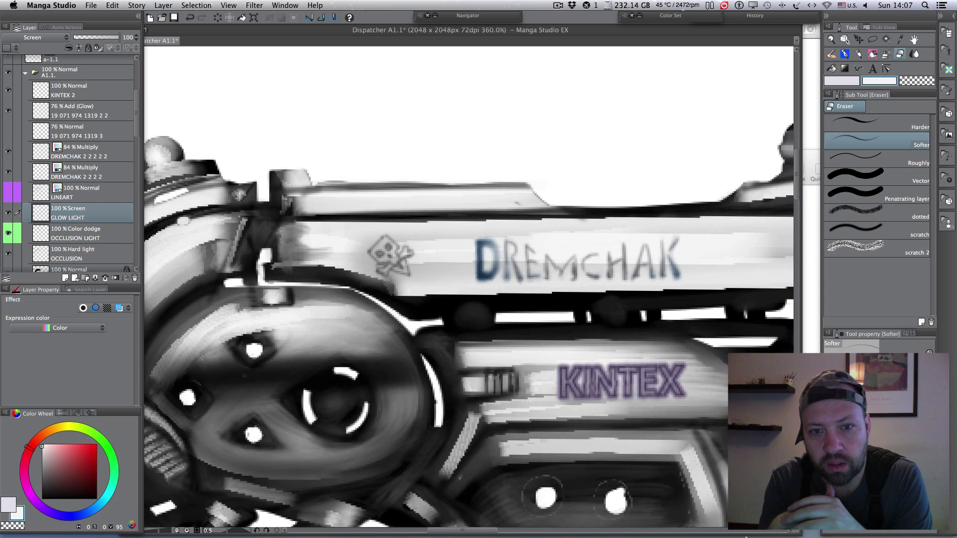
mouse_move(746, 536)
scroll(679, 214, down, 3)
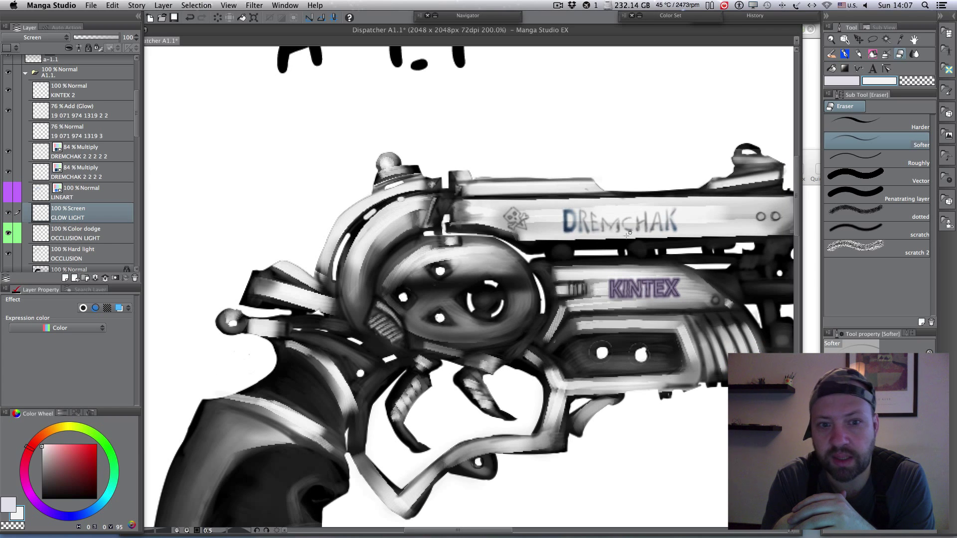
key(space)
drag(652, 276, 534, 243)
scroll(547, 247, down, 3)
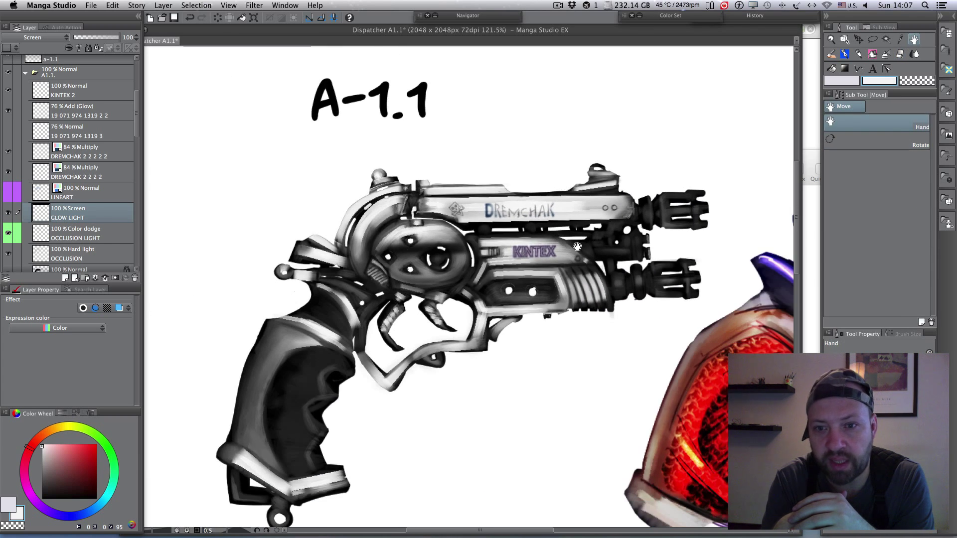
scroll(563, 279, up, 1)
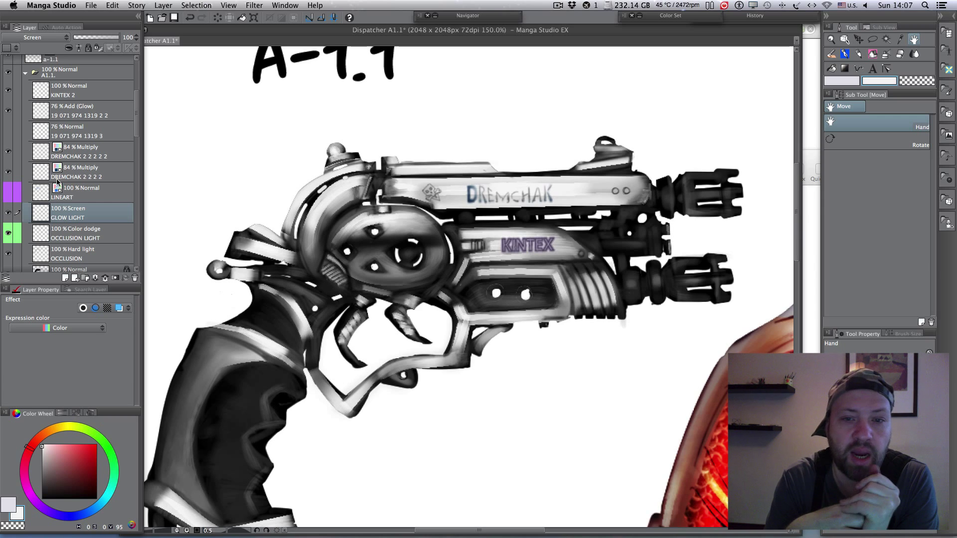
click(49, 194)
click(47, 156)
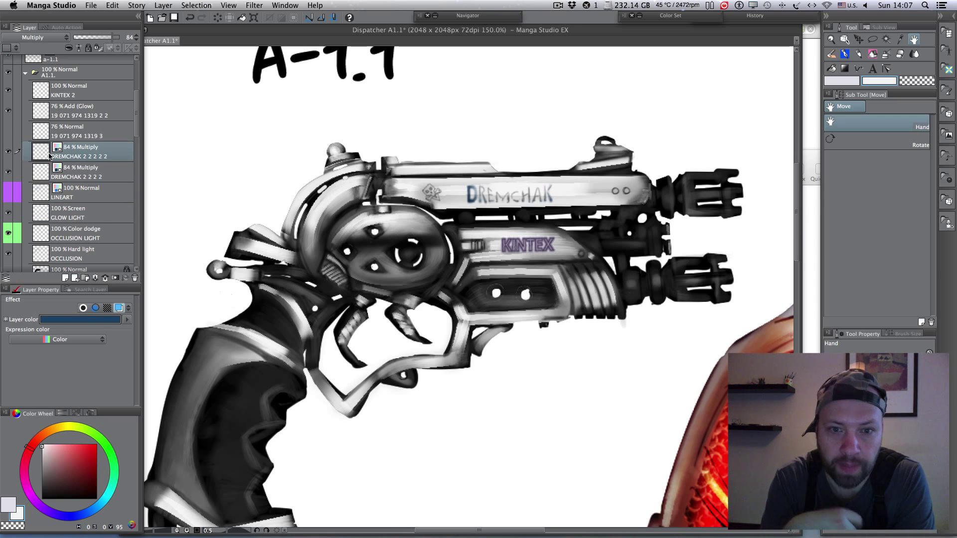
key(super+e)
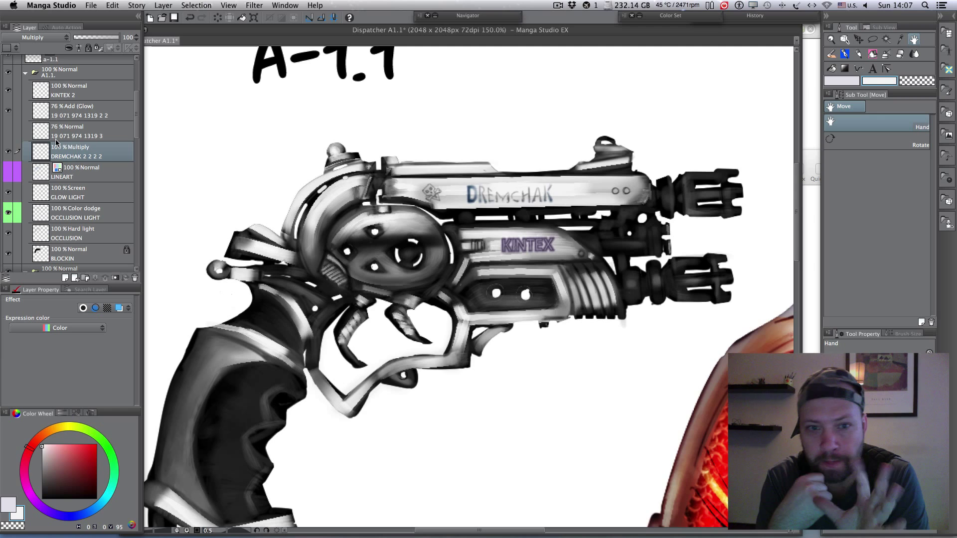
Step: Lower the saturation of the merged DREMCHAK layer to -30 with the Hue/Saturation/Luminosity correction
click(112, 5)
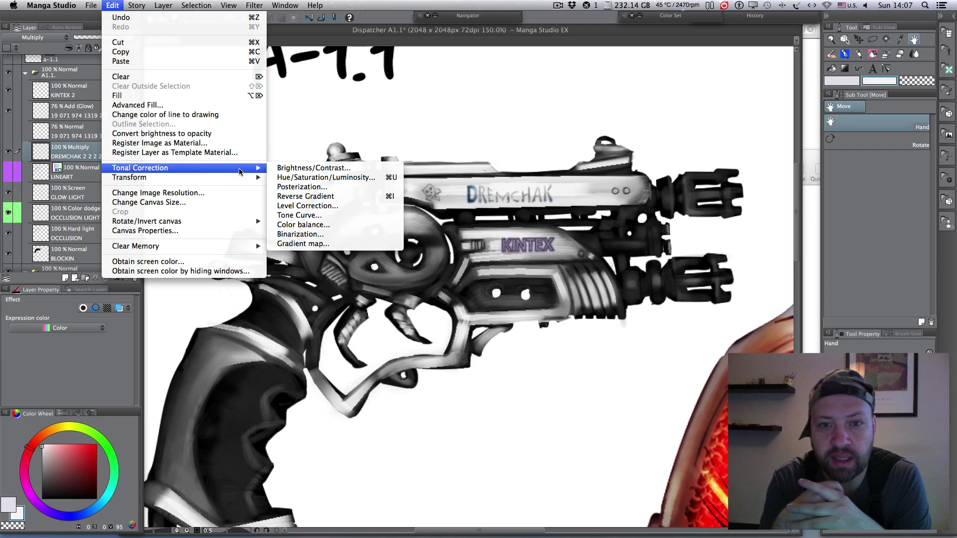
click(334, 178)
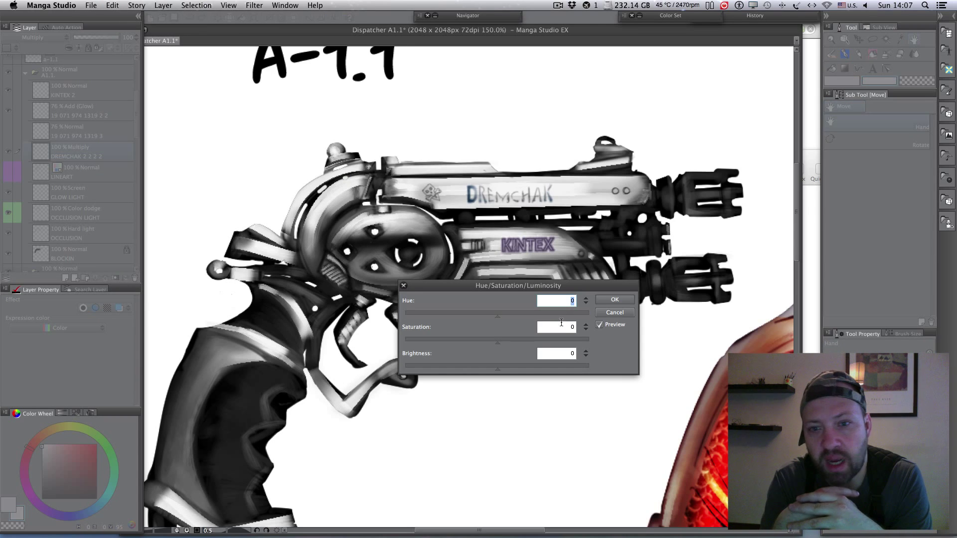
drag(475, 342, 468, 342)
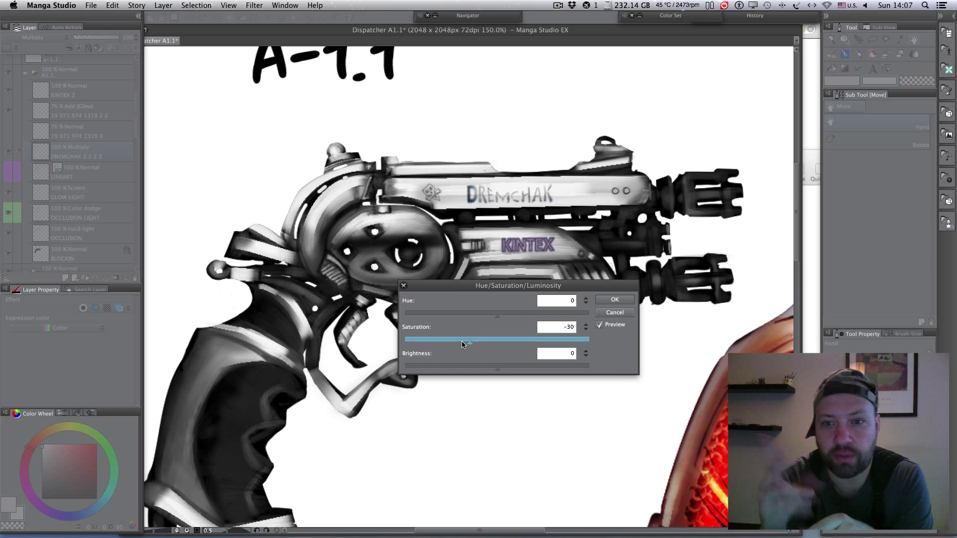
click(610, 300)
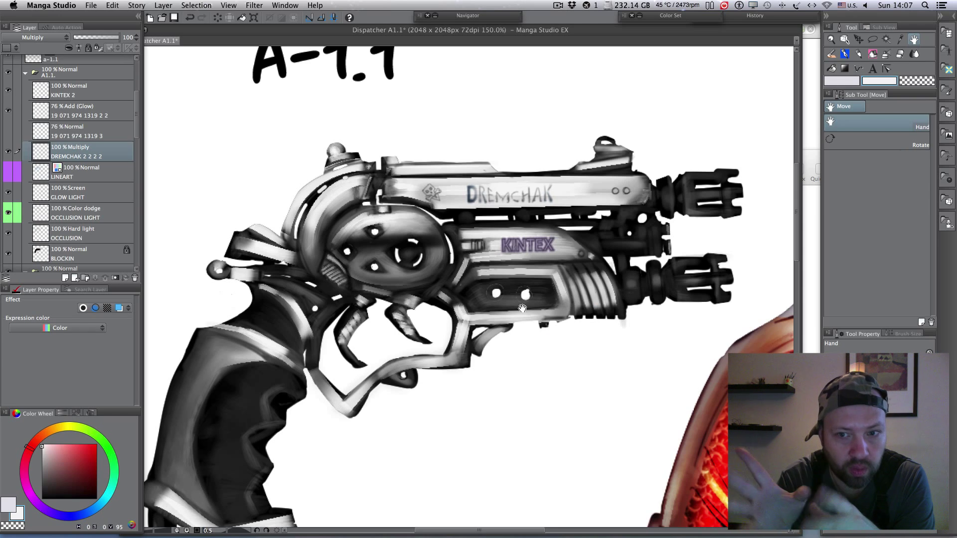
scroll(691, 258, down, 5)
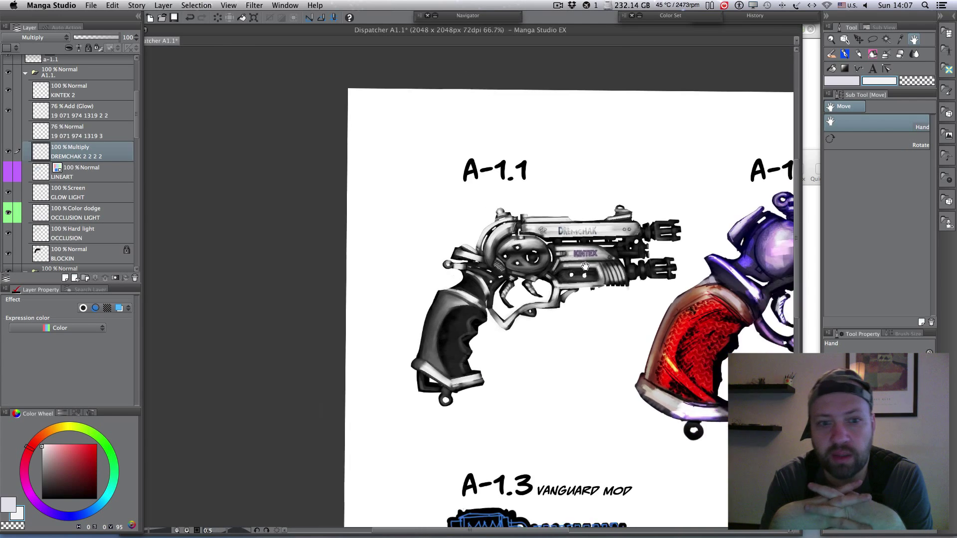
scroll(597, 286, up, 2)
drag(569, 292, 446, 240)
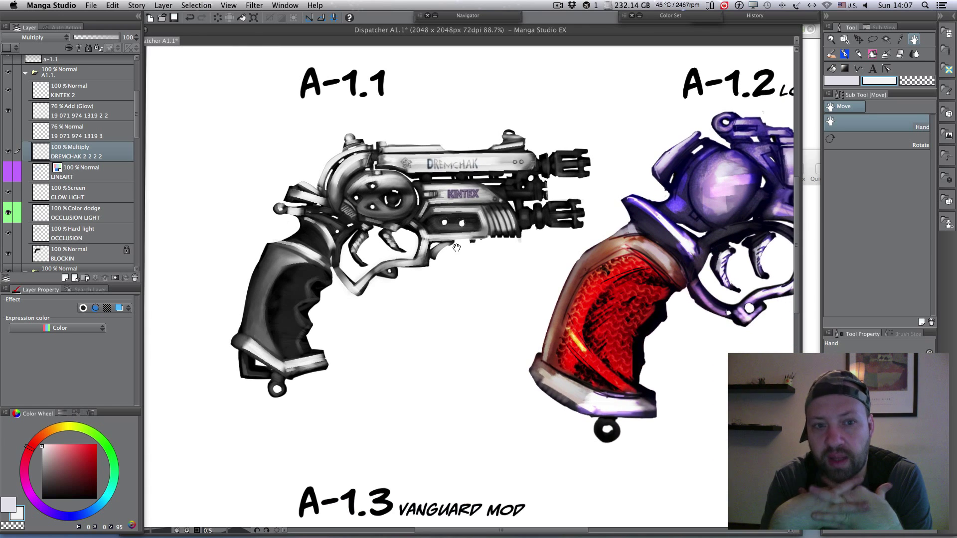
scroll(455, 248, up, 1)
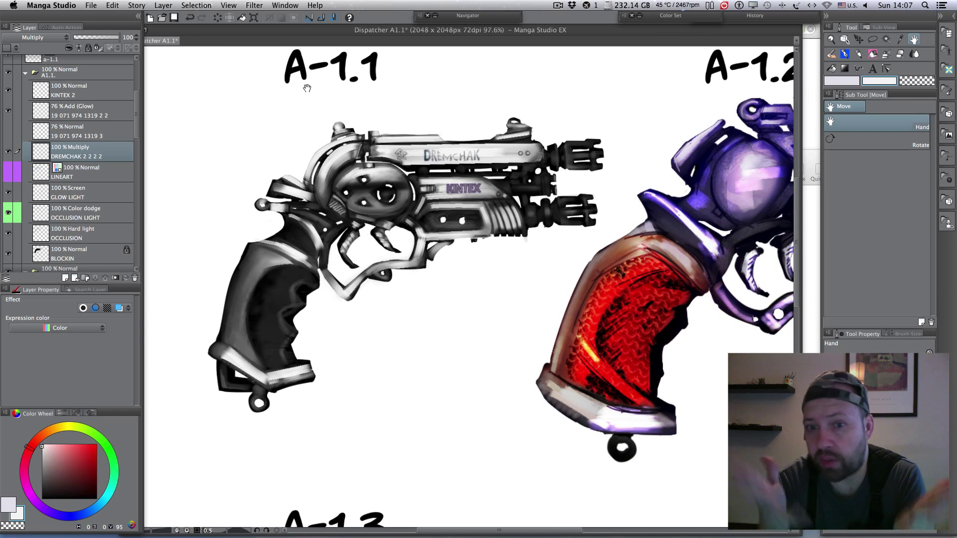
click(557, 5)
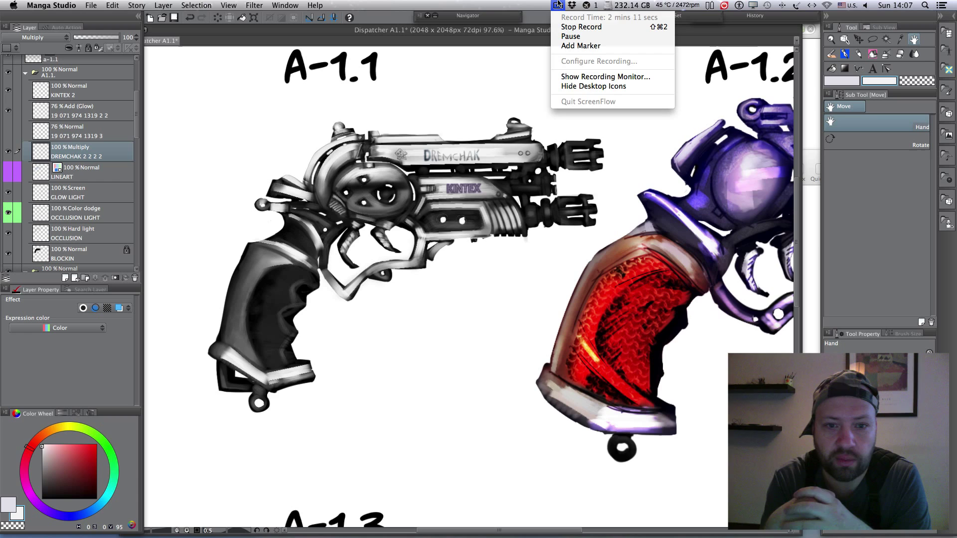
click(564, 38)
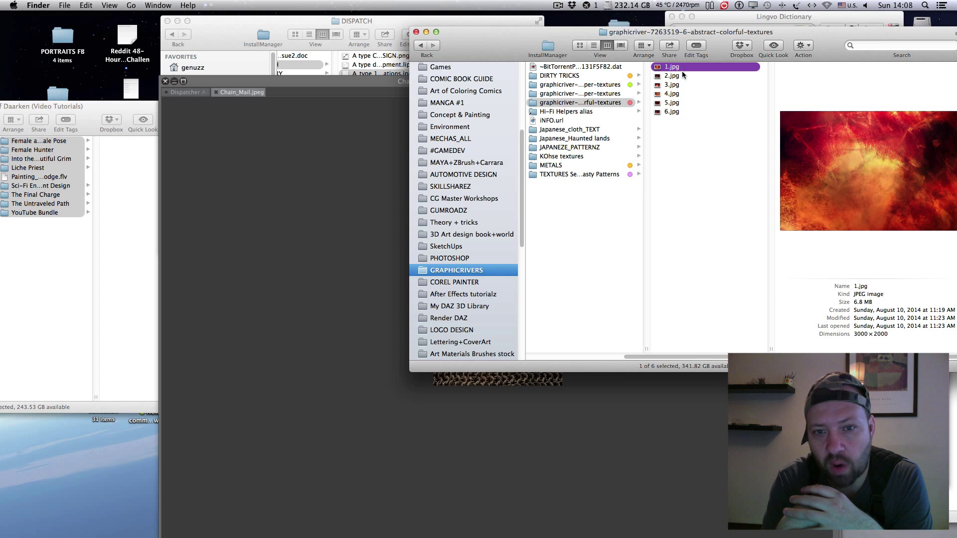
Step: Open the METALS texture folder in Finder and preview its MetalBare images, starting with MetalBare0028_L.jpg
key(Down)
click(586, 114)
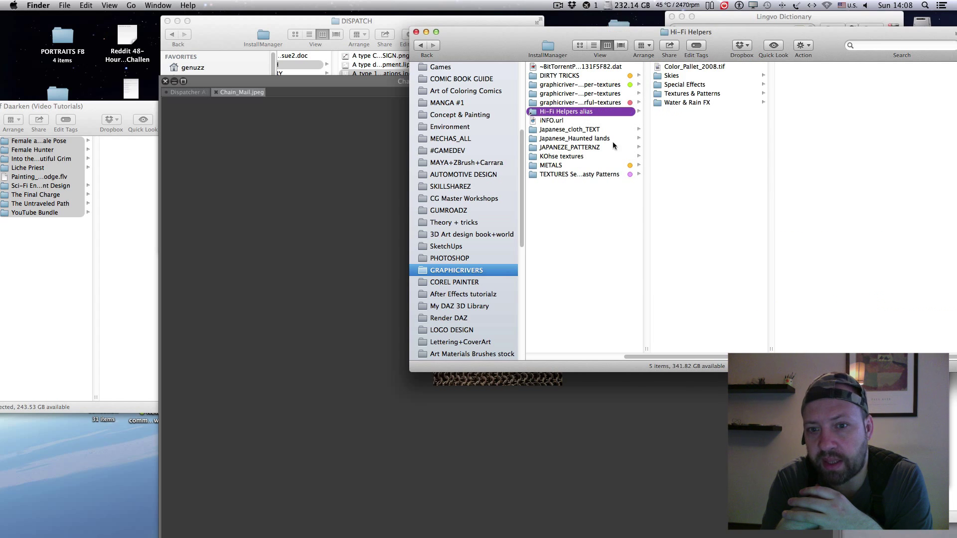
click(598, 166)
click(687, 138)
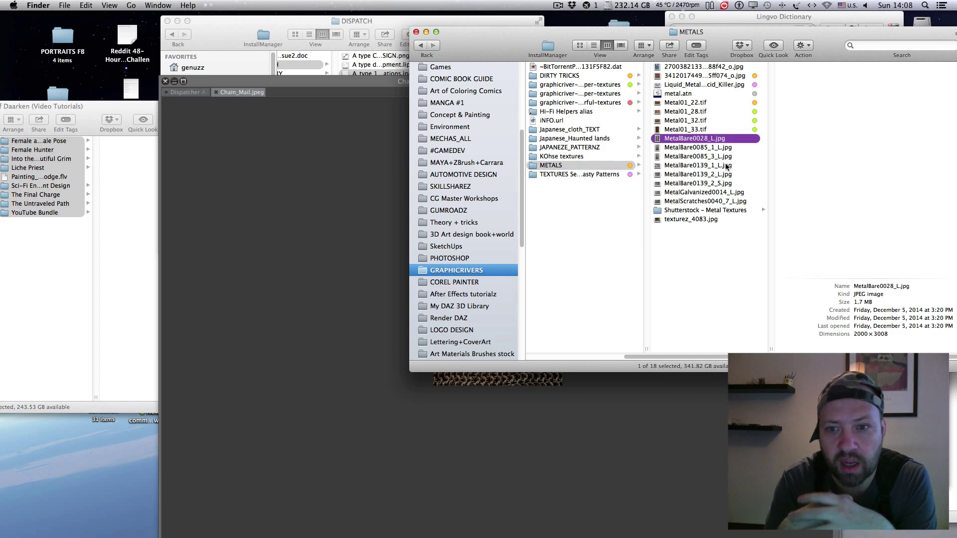
key(space)
key(Down)
key(Down)
key(Down)
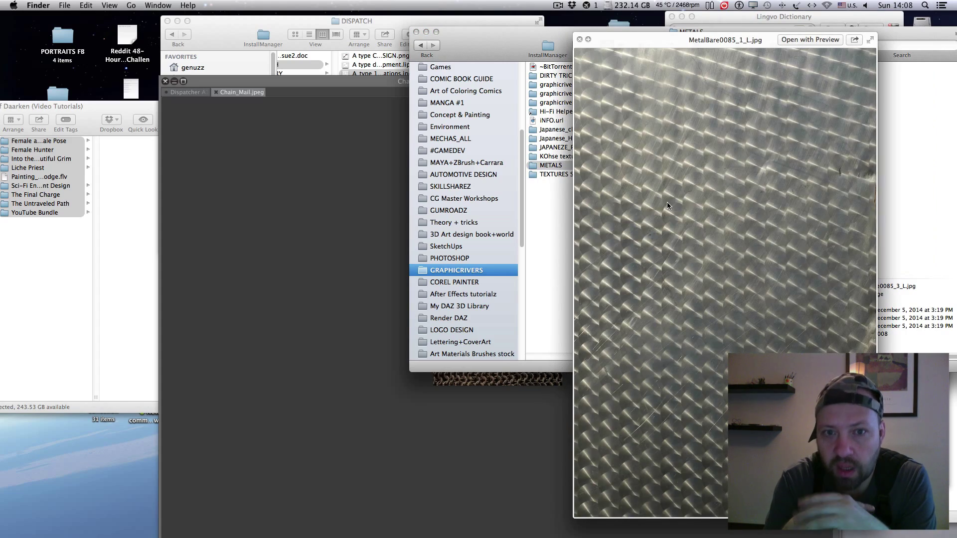
key(space)
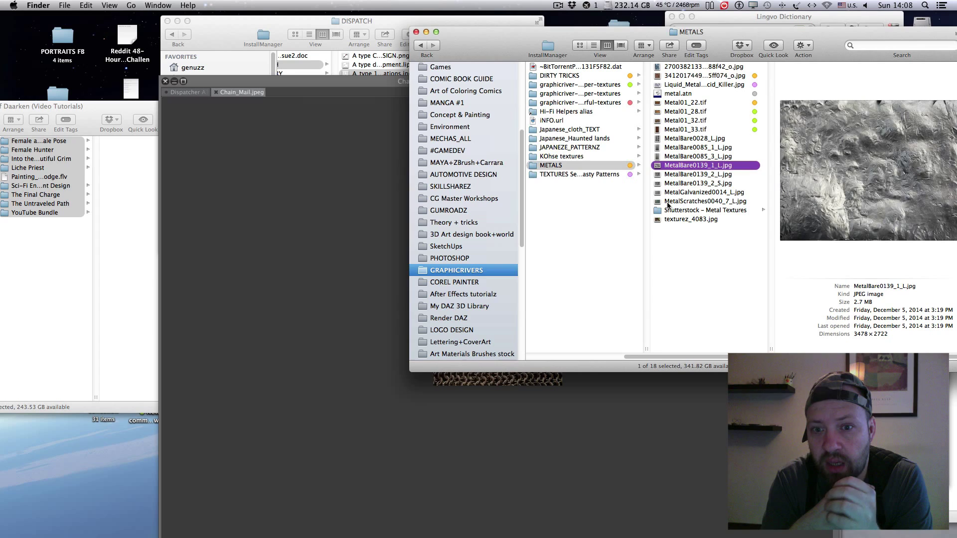
Step: Look through the remaining METALS images and open MetalScratches0040_7_L.jpg in Manga Studio
key(Down)
key(Down)
key(Down)
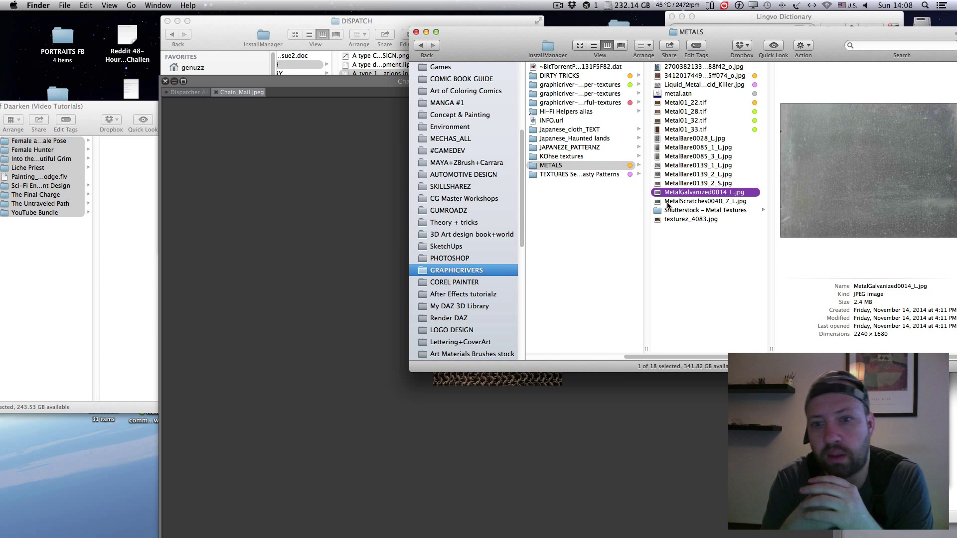
key(Down)
drag(731, 203, 334, 230)
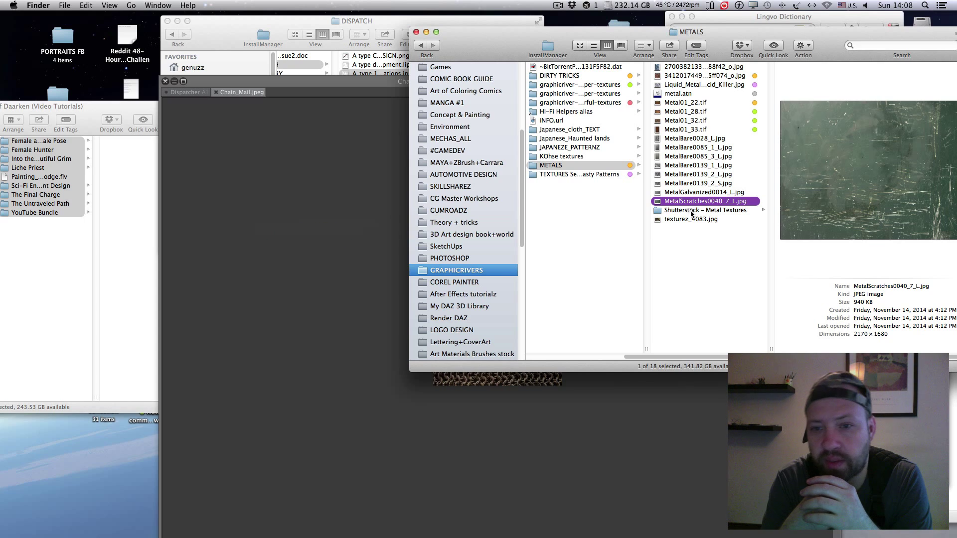
click(692, 219)
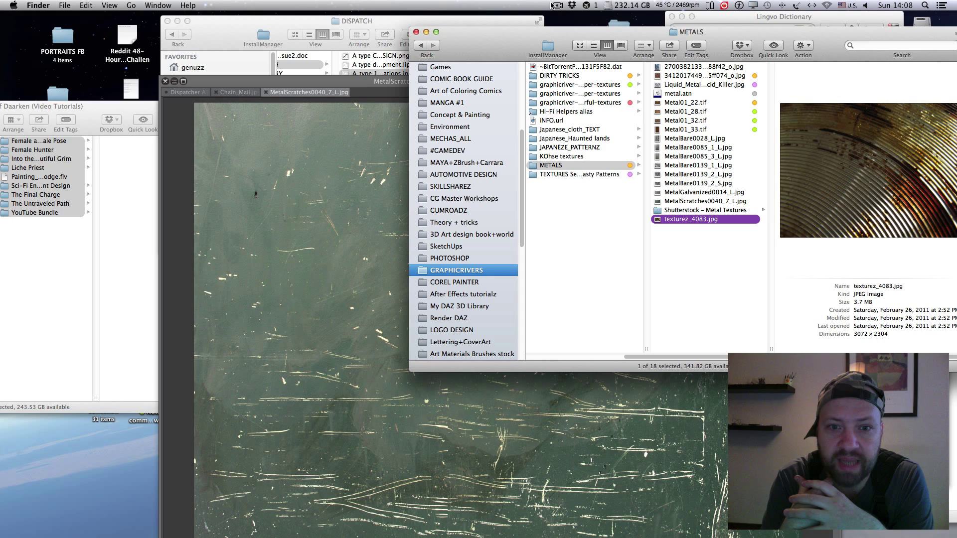
click(390, 83)
click(557, 5)
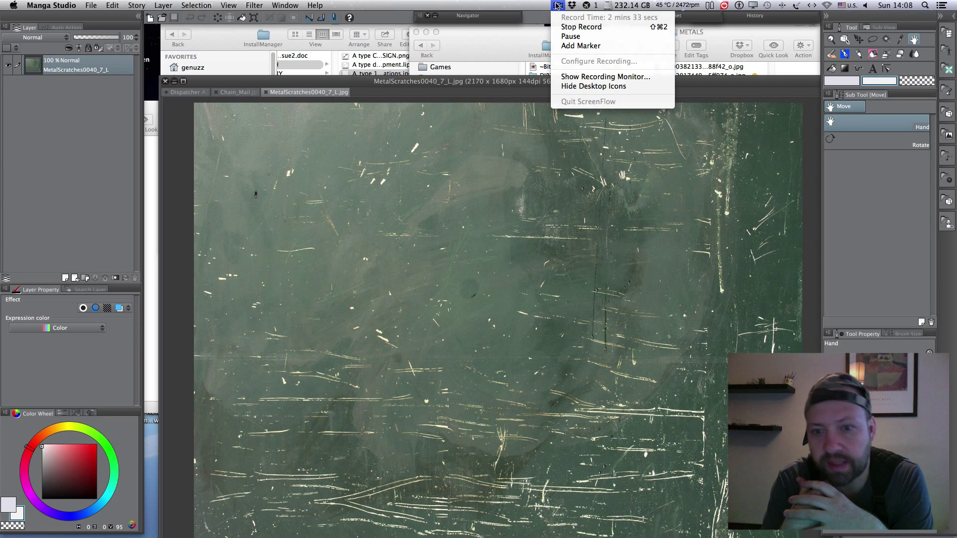
click(577, 36)
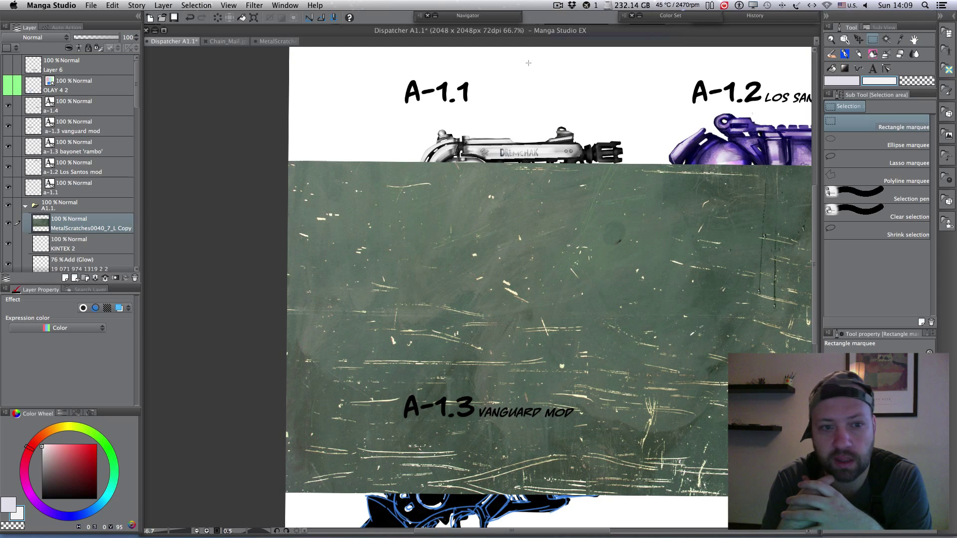
Step: Scale down the MetalScratches0040_7_L texture layer and position it over the barrel and body of the A-1.1 revolver
click(112, 5)
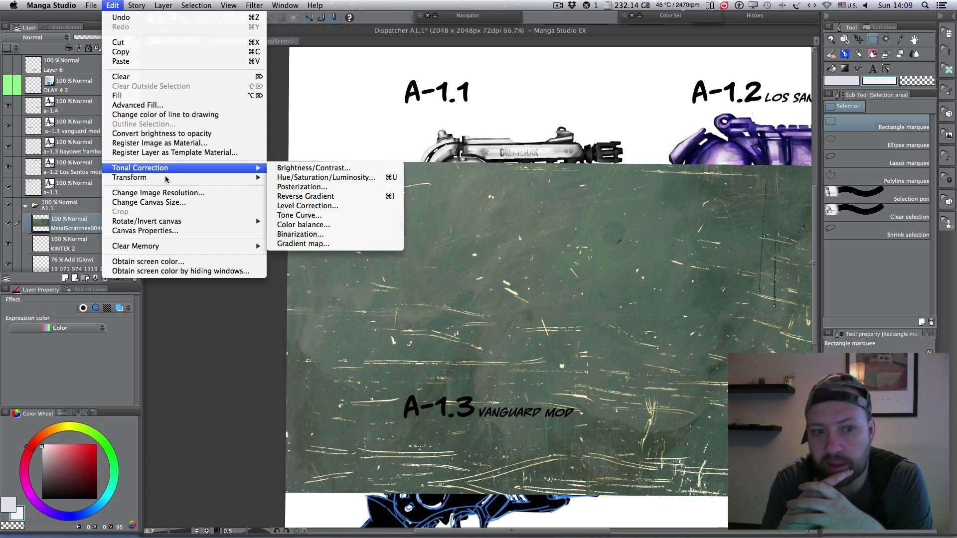
mouse_move(234, 177)
click(306, 187)
drag(551, 327, 536, 291)
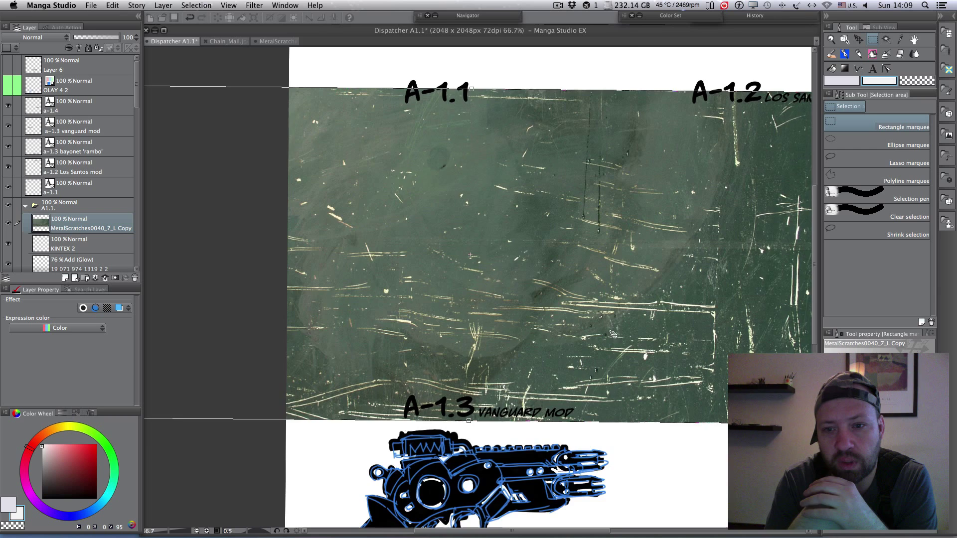
scroll(674, 369, down, 3)
drag(768, 400, 585, 314)
drag(538, 248, 606, 277)
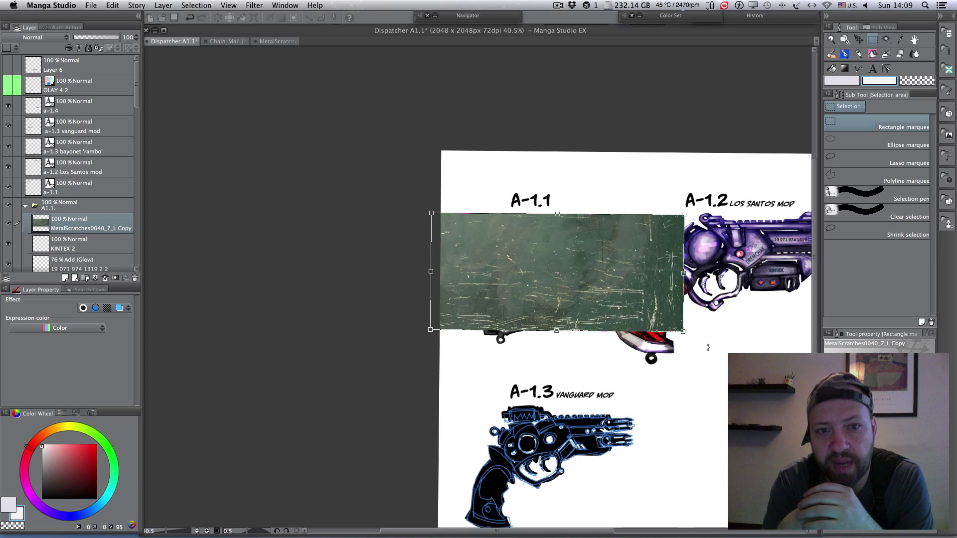
drag(683, 330, 623, 294)
drag(551, 244, 603, 261)
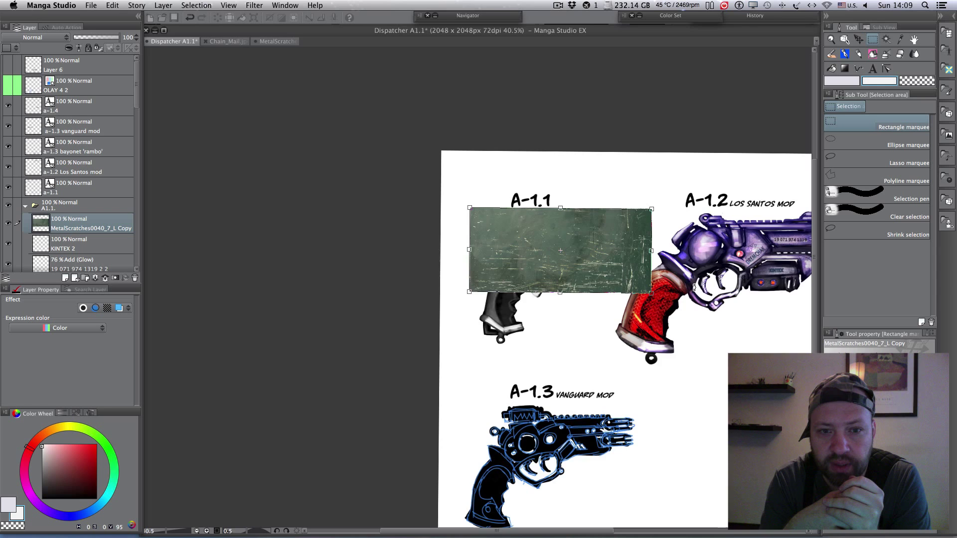
scroll(694, 286, up, 3)
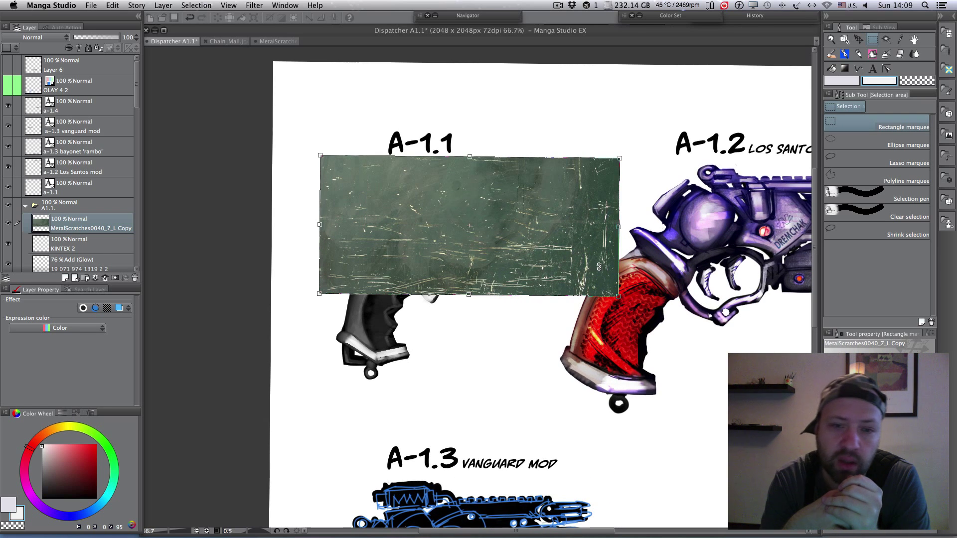
key(Return)
Step: Add a Mask Outside Selection layer mask to the MetalScratches texture layer to hide the whole texture
right_click(110, 220)
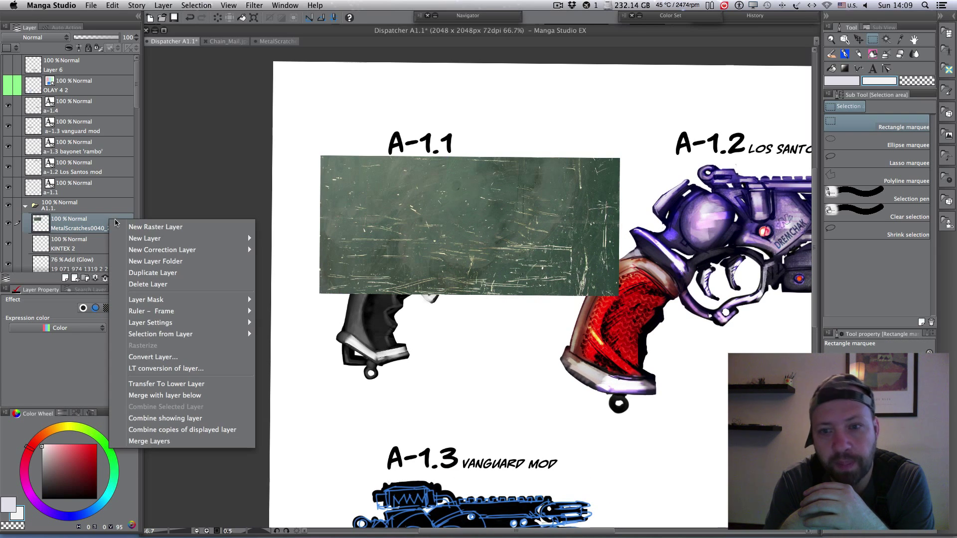
mouse_move(191, 301)
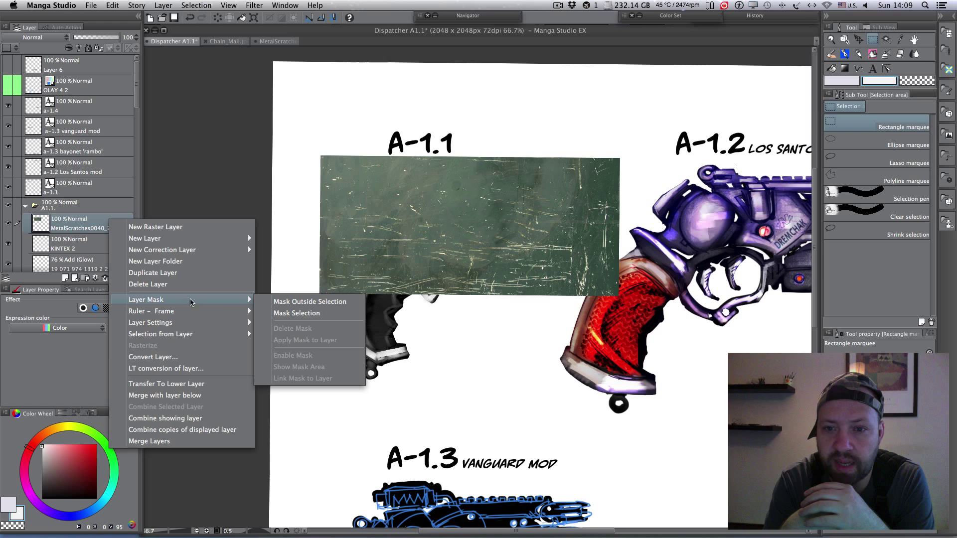
click(287, 301)
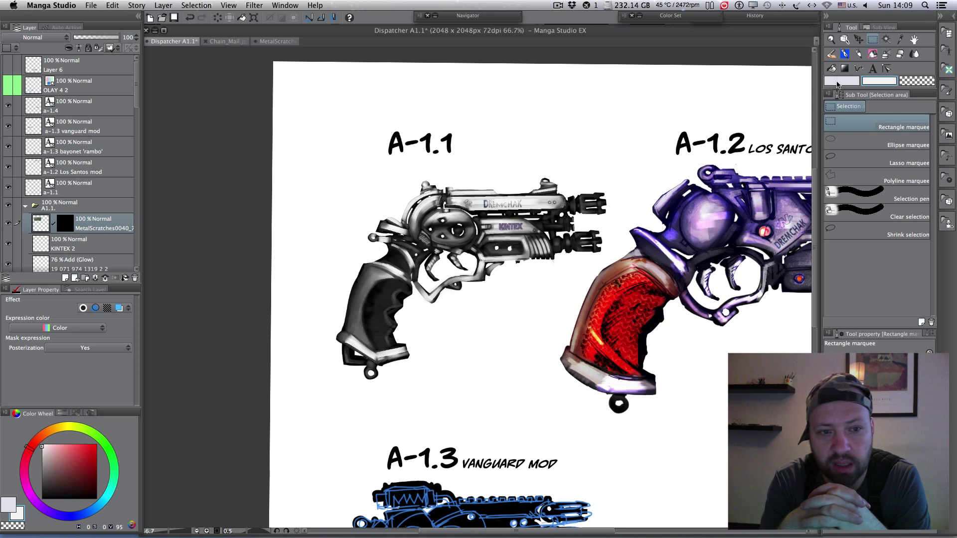
Step: Choose the Square Brush, test a mask stroke over the barrel's DREMCHAK lettering, undo it, and set the MetalScratches layer's blending mode to Overlay
click(832, 53)
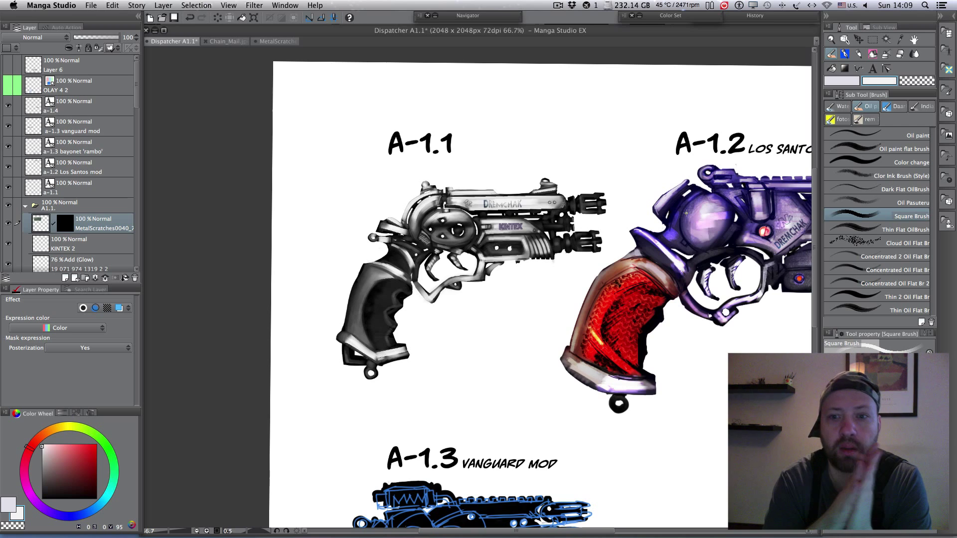
scroll(587, 232, up, 3)
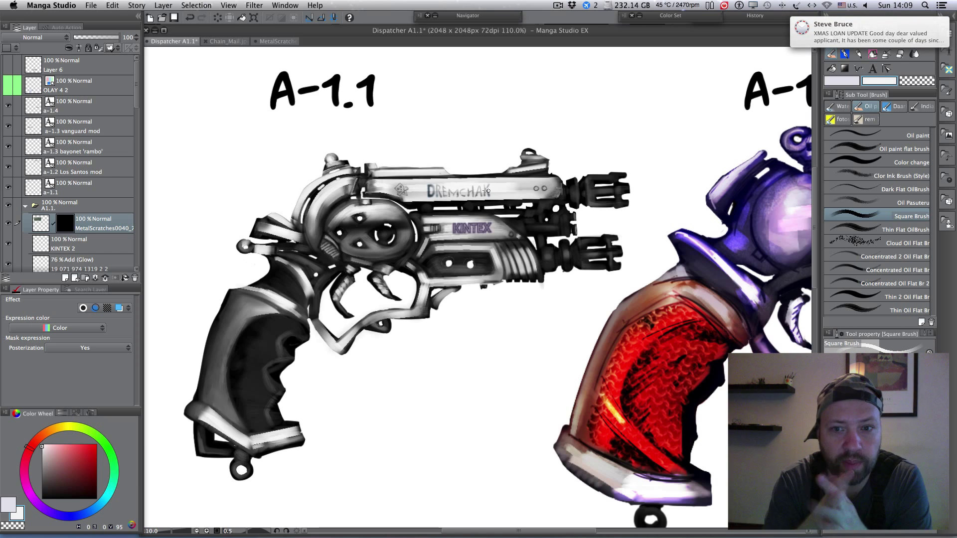
mouse_move(433, 188)
mouse_down()
mouse_move(406, 186)
mouse_move(511, 188)
mouse_up()
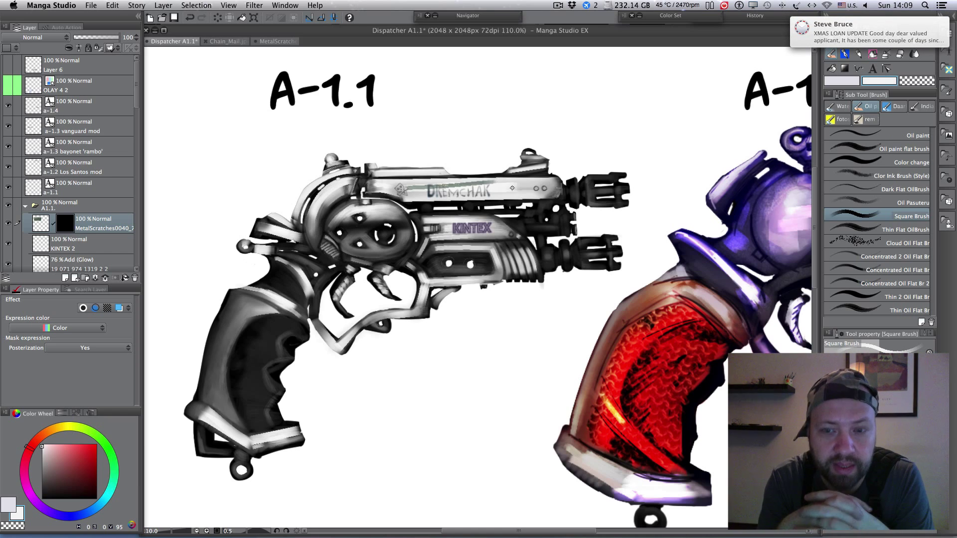
key(super+z)
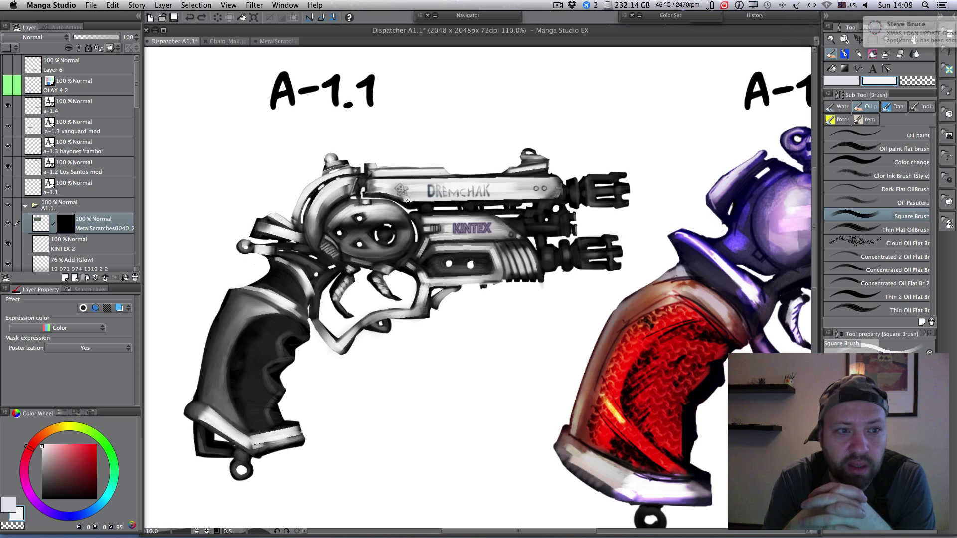
click(45, 38)
click(34, 167)
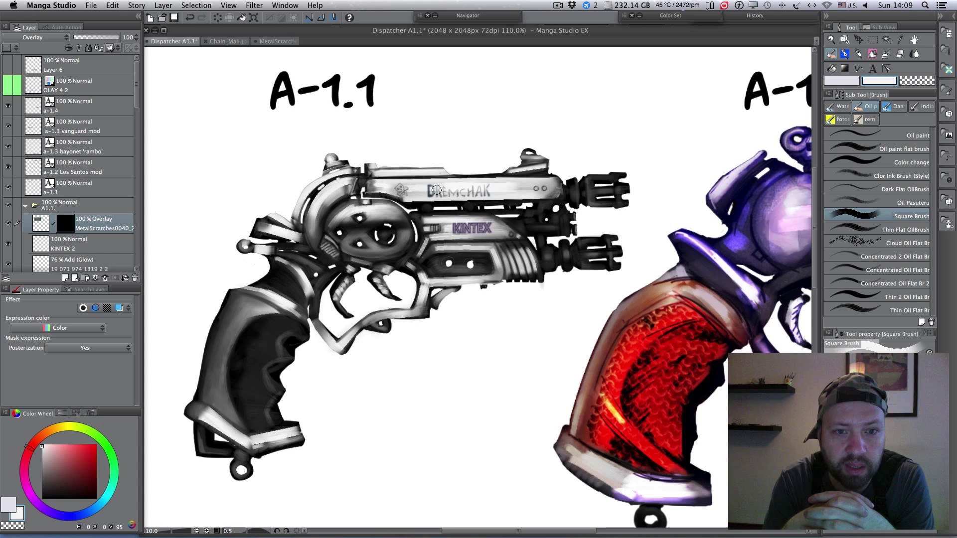
Step: Paint on the MetalScratches layer mask to reveal the texture over the upper barrel, the KINTEX lower housing and the cylinder
drag(406, 192, 560, 190)
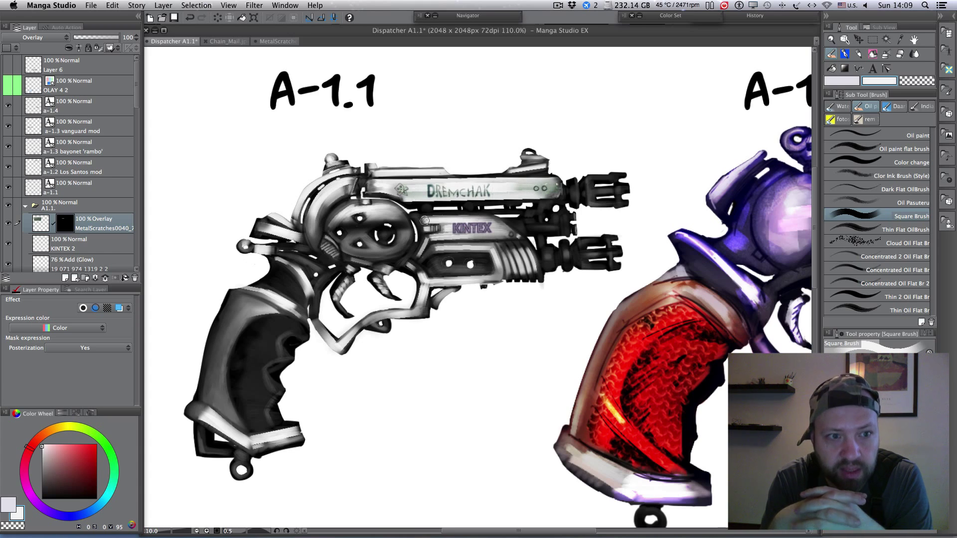
mouse_move(425, 220)
mouse_down()
mouse_move(488, 219)
mouse_move(436, 234)
mouse_move(486, 232)
mouse_move(561, 274)
mouse_move(463, 263)
mouse_move(435, 248)
mouse_move(521, 246)
mouse_move(496, 252)
mouse_move(503, 276)
mouse_move(493, 281)
mouse_move(448, 278)
mouse_move(510, 273)
mouse_up()
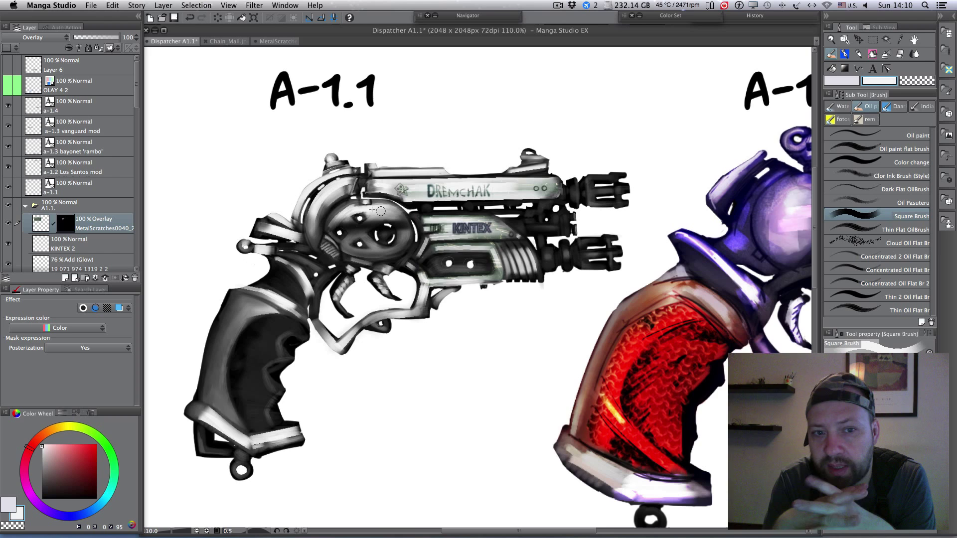
mouse_move(371, 207)
mouse_down()
mouse_move(347, 223)
mouse_move(412, 225)
mouse_move(355, 242)
mouse_move(404, 241)
mouse_up()
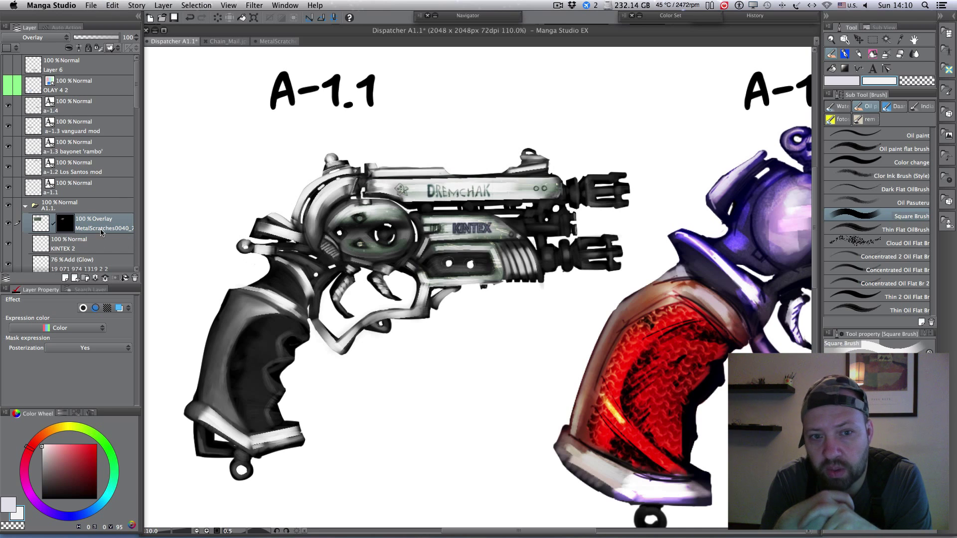
Step: Select the A1.1 BLOCKIN layer's silhouette and paint the MetalScratches mask inside it to reveal scratches around the triggers and trigger guard
scroll(134, 95, down, 5)
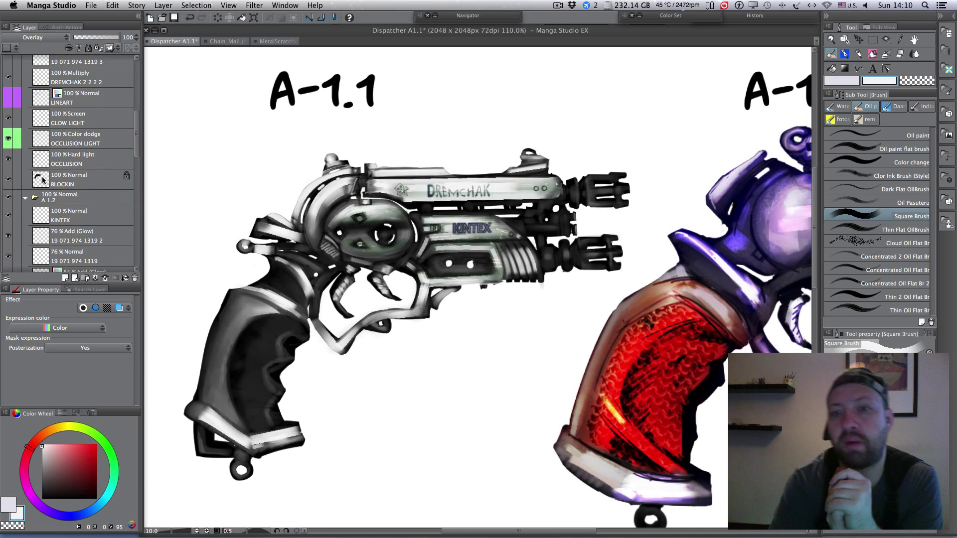
click(43, 179)
super+click(41, 178)
scroll(75, 150, up, 5)
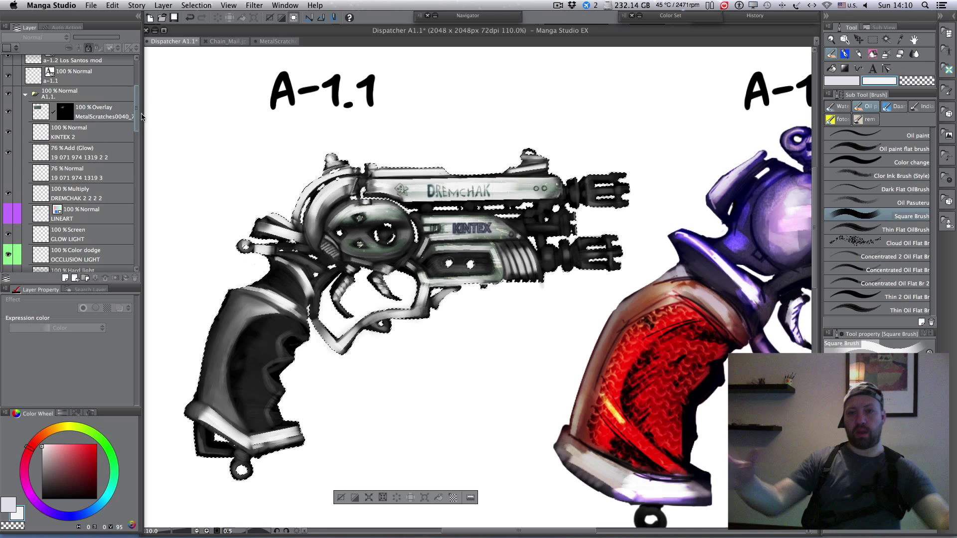
click(65, 112)
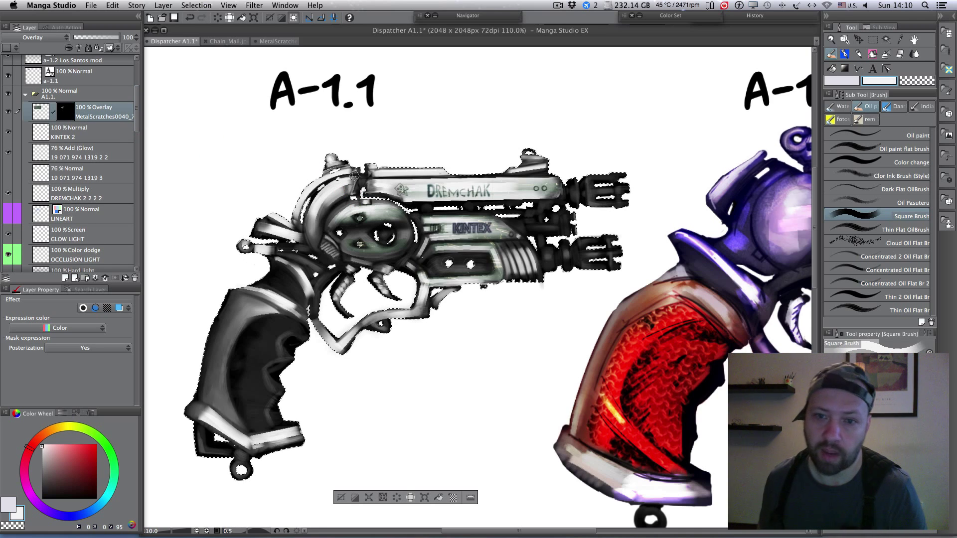
mouse_move(320, 236)
mouse_down()
mouse_move(341, 218)
mouse_move(269, 219)
mouse_move(294, 232)
mouse_move(270, 228)
mouse_move(294, 283)
mouse_move(263, 249)
mouse_move(266, 234)
mouse_move(311, 291)
mouse_move(305, 280)
mouse_move(310, 290)
mouse_move(342, 280)
mouse_up()
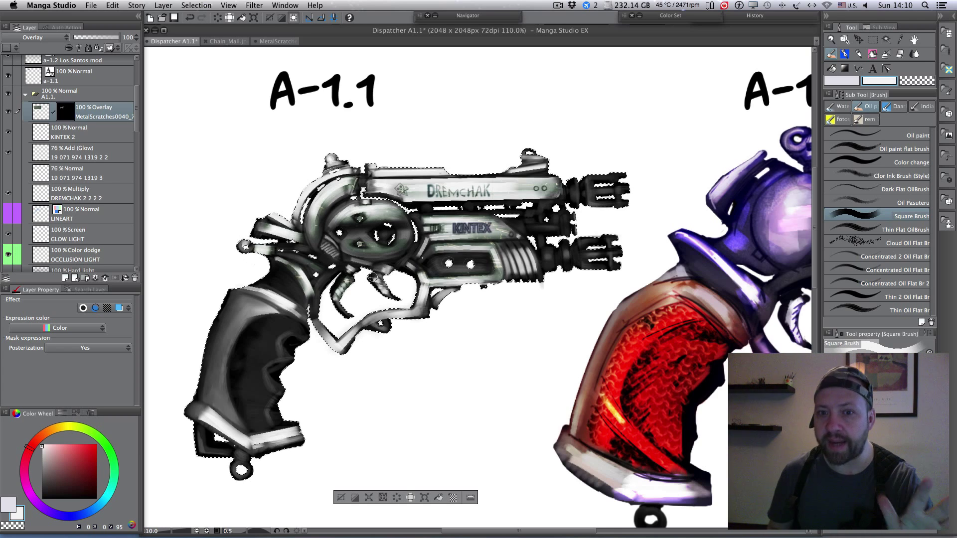
drag(427, 309, 321, 331)
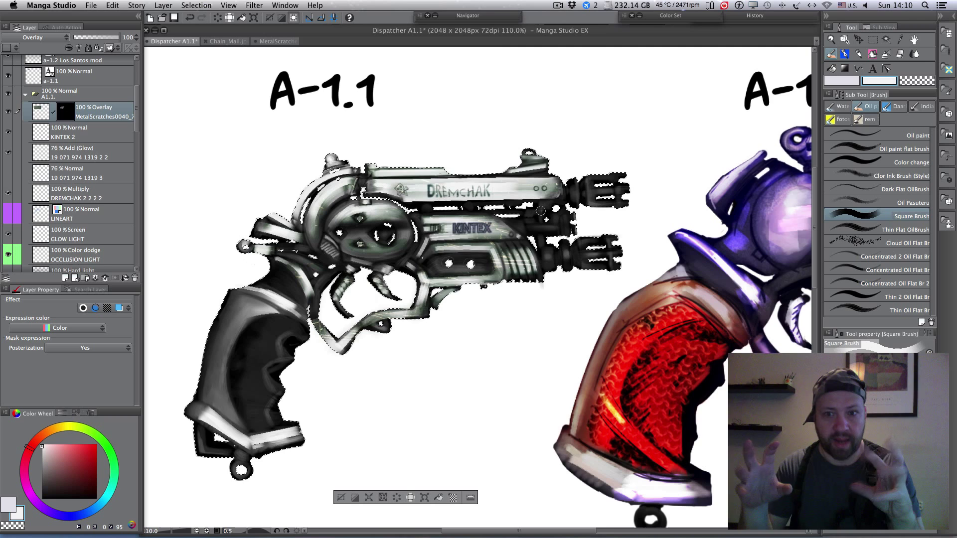
click(557, 4)
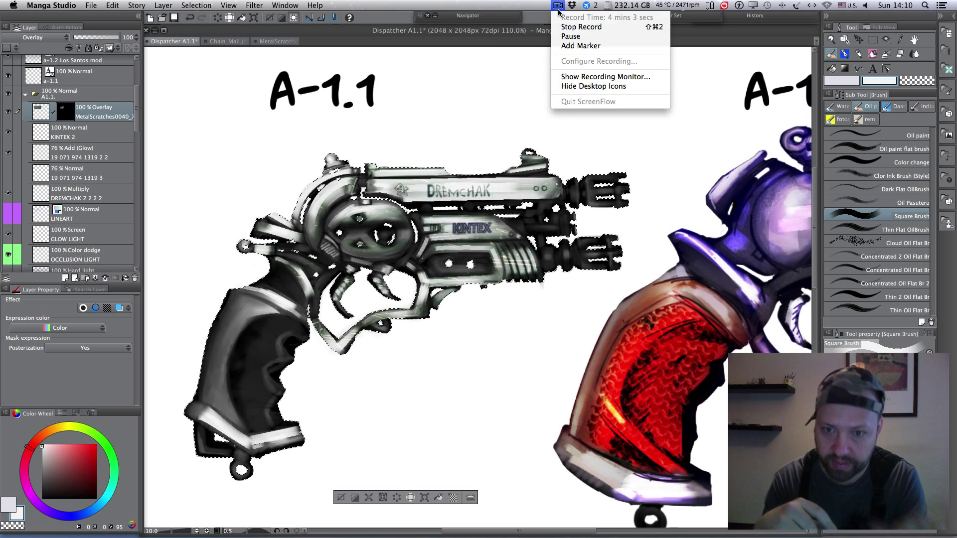
click(561, 37)
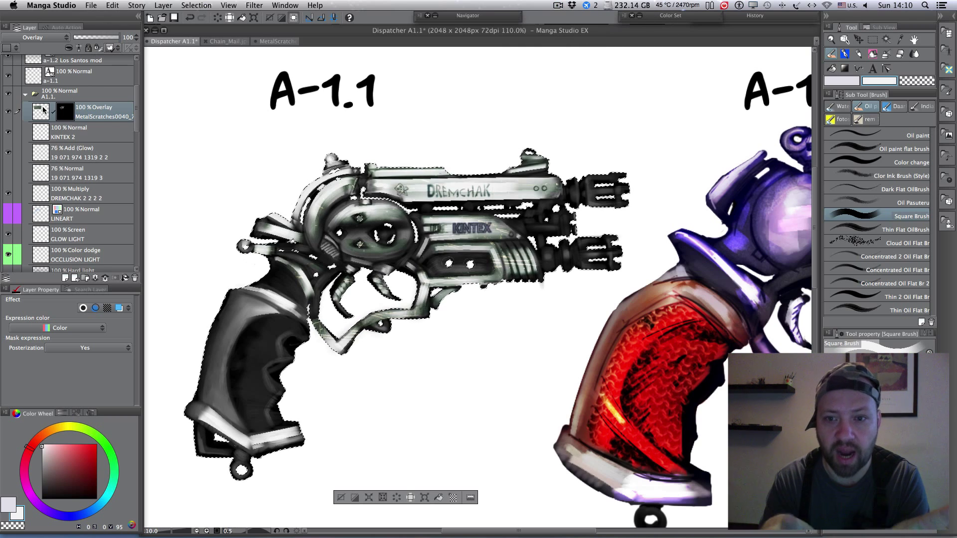
Step: Shift the MetalScratches texture's colour with Hue/Saturation/Luminosity, setting hue to 72 and saturation to 12
click(110, 5)
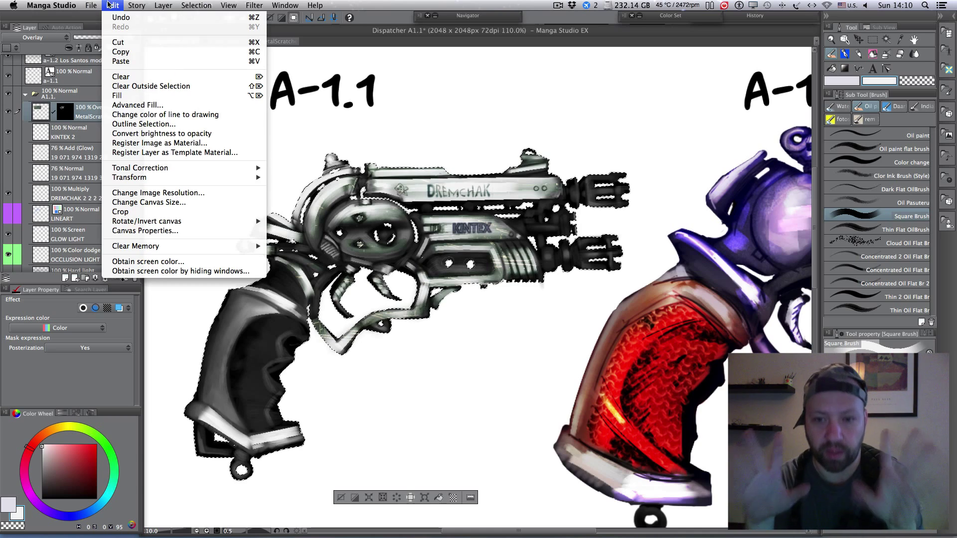
mouse_move(200, 167)
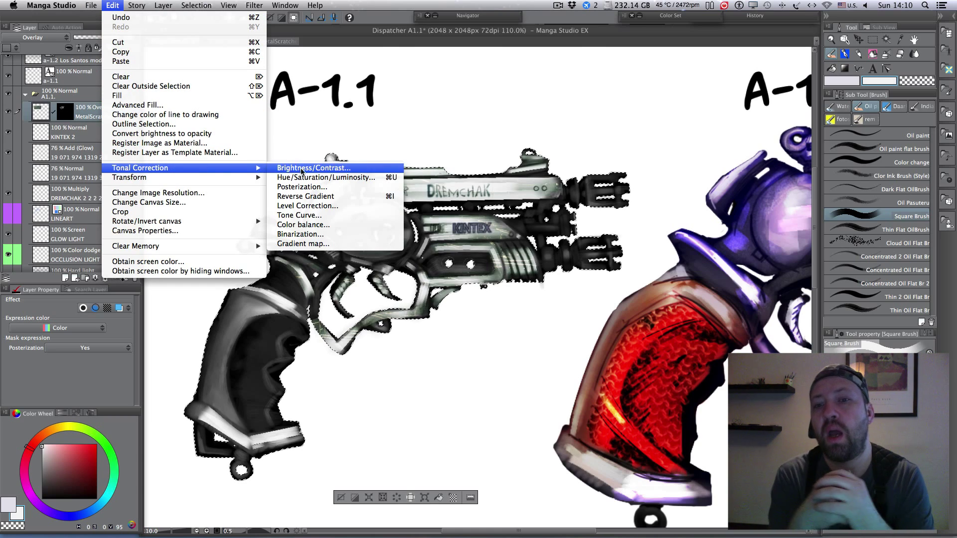
click(319, 178)
click(524, 313)
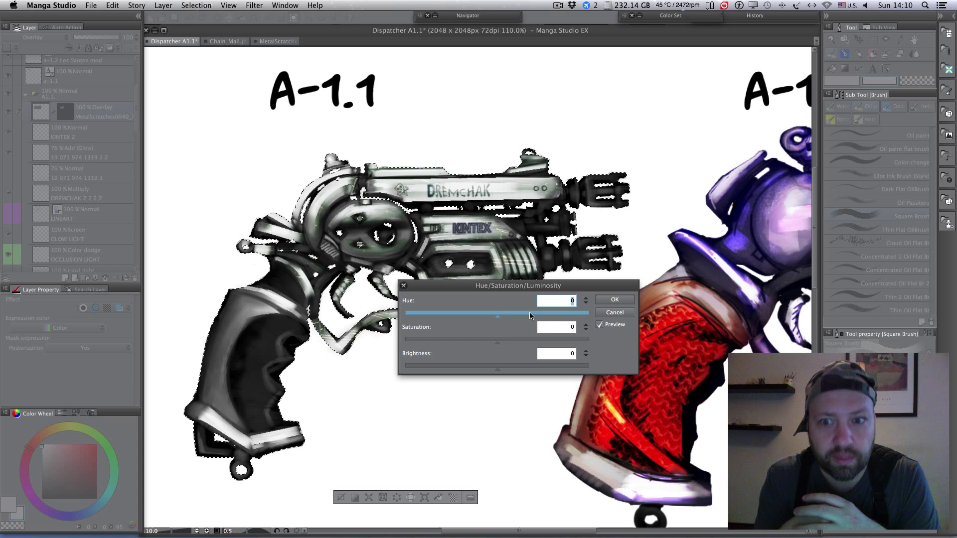
drag(550, 286, 505, 349)
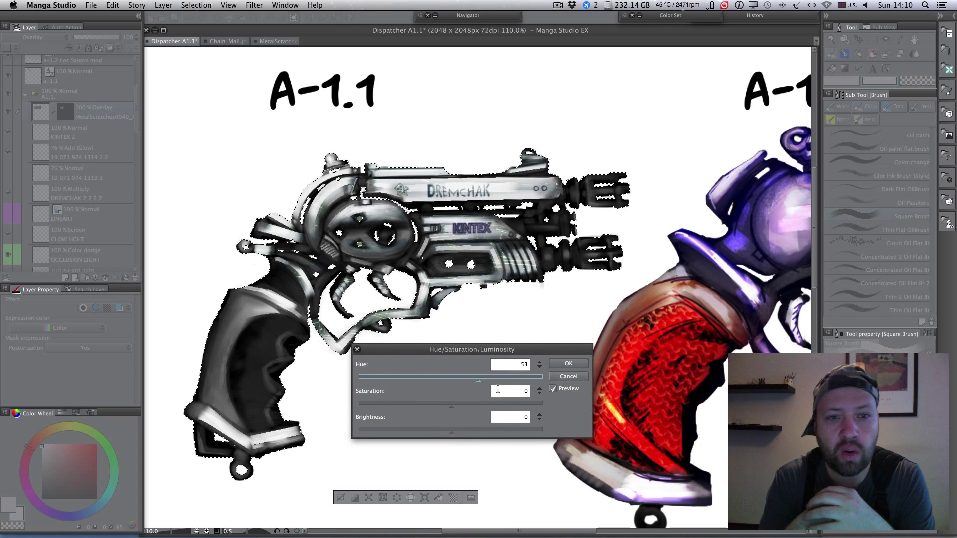
click(461, 404)
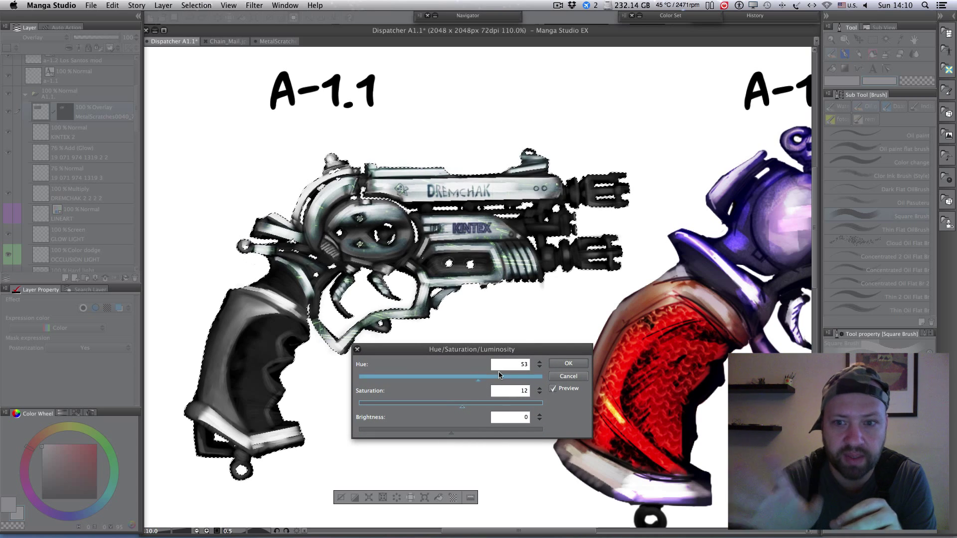
click(488, 377)
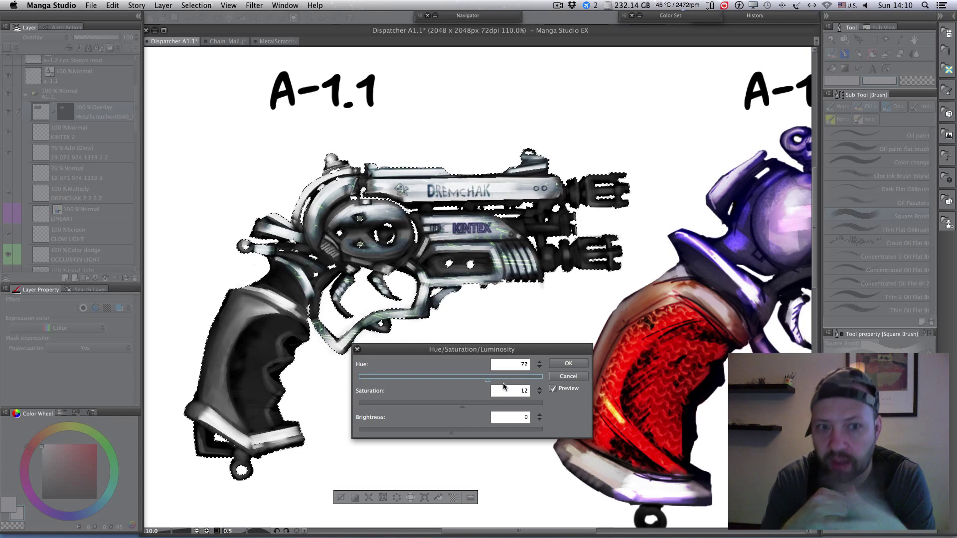
click(567, 363)
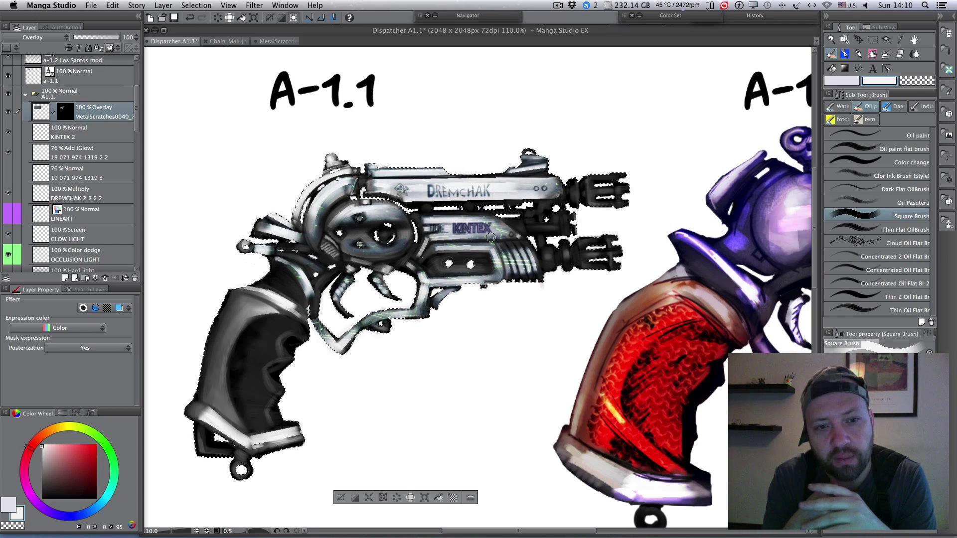
Step: Raise the MetalScratches texture's brightness to 21 with Hue/Saturation/Luminosity and clear the revolver selection
scroll(518, 243, up, 1)
scroll(518, 243, up, 4)
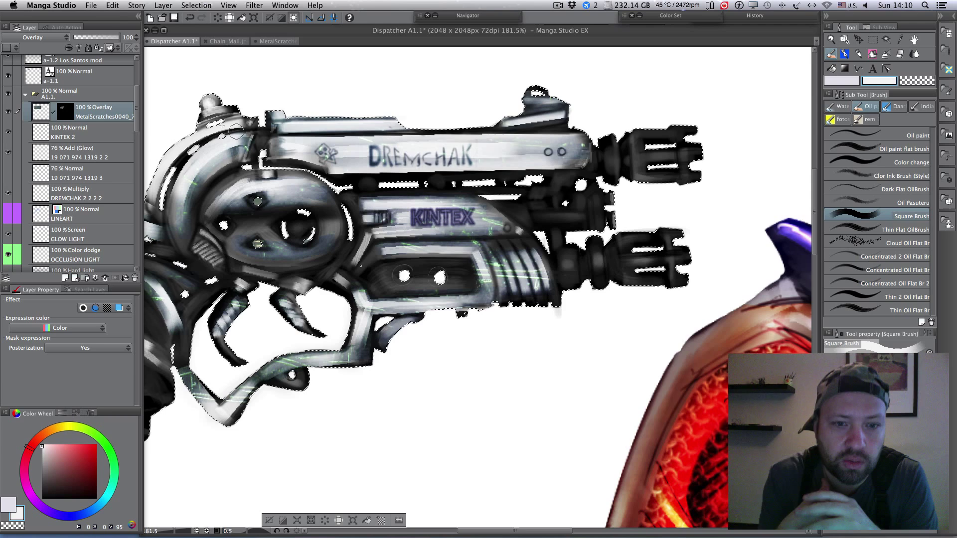
drag(111, 40, 125, 40)
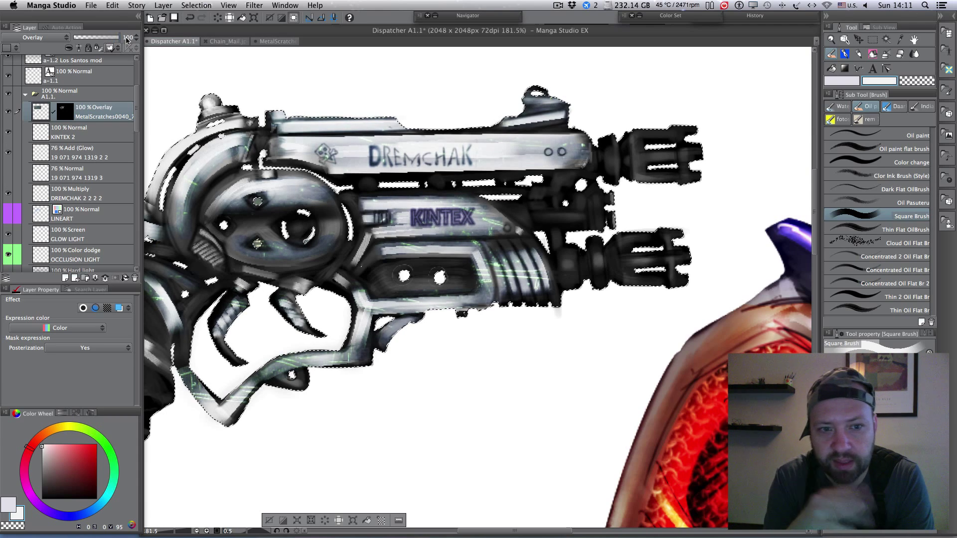
click(112, 5)
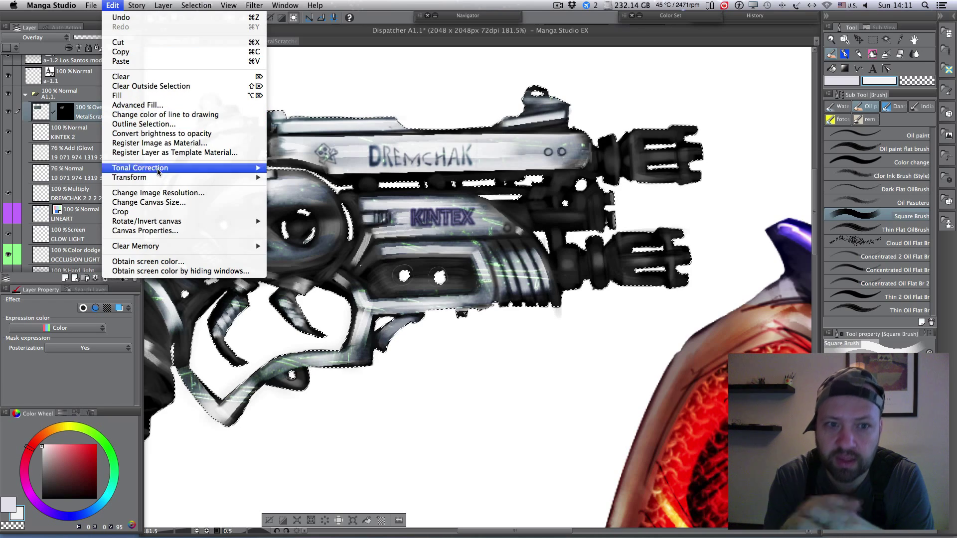
mouse_move(220, 166)
click(309, 178)
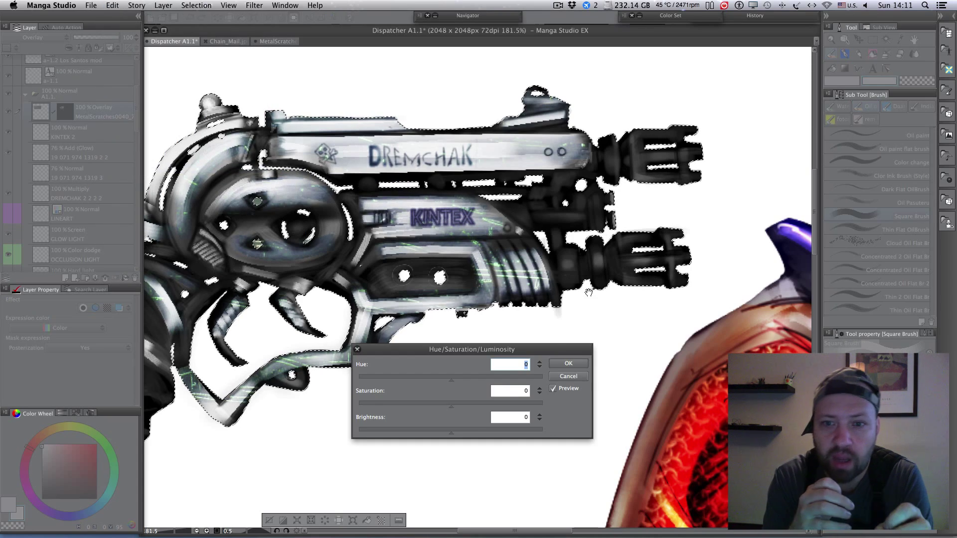
click(473, 435)
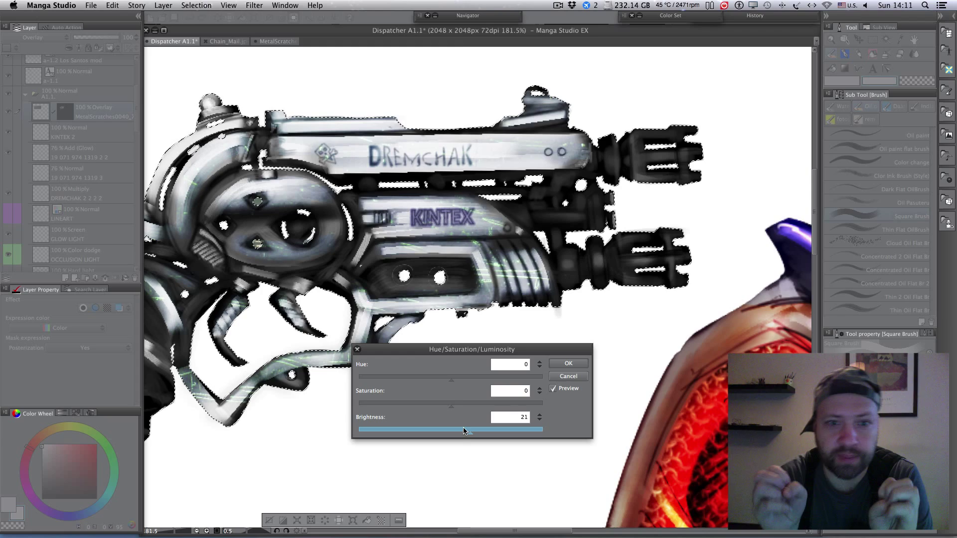
click(568, 363)
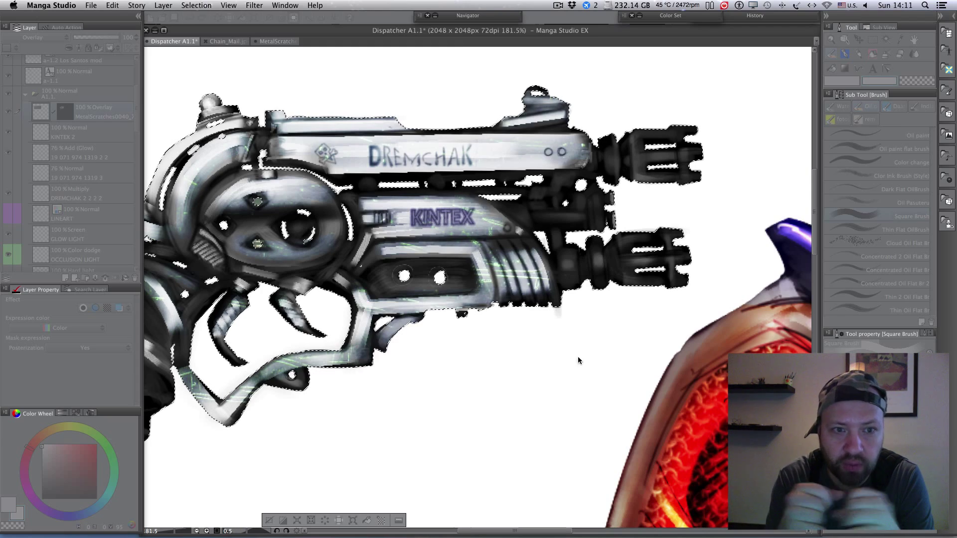
scroll(564, 256, down, 4)
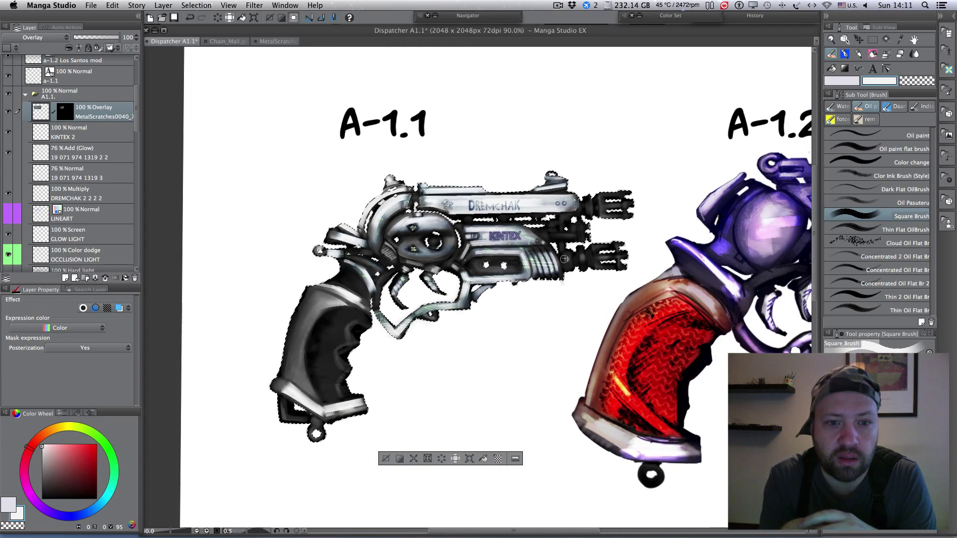
key(super+d)
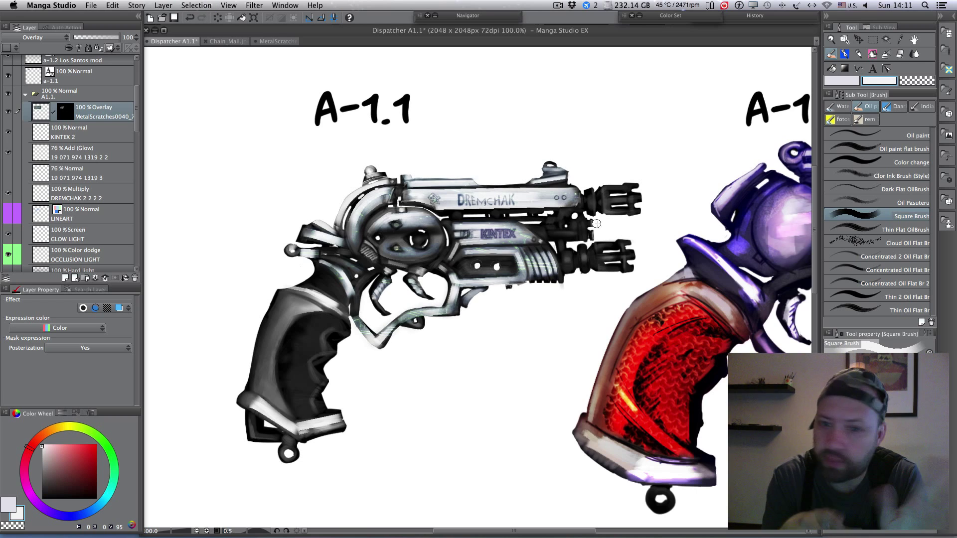
Step: Collapse the A1.1 and A1.2 layer folders and hide the A1.2 folder, leaving the A-1.1 revolver in view
click(26, 94)
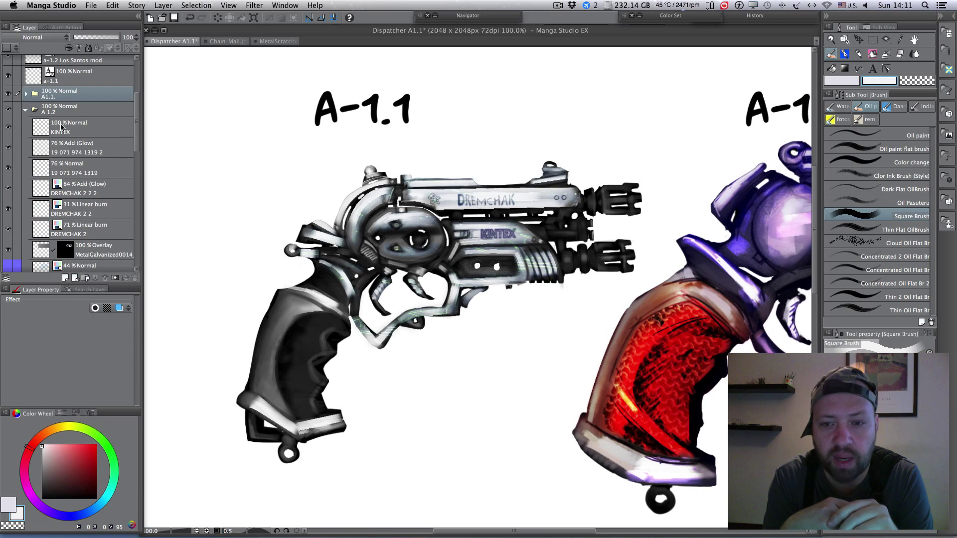
click(8, 110)
click(23, 109)
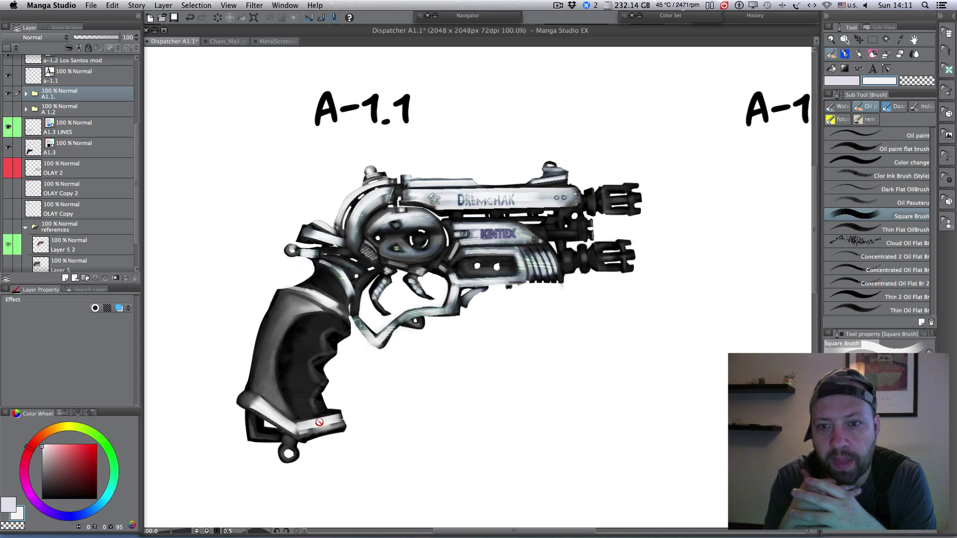
scroll(436, 321, down, 2)
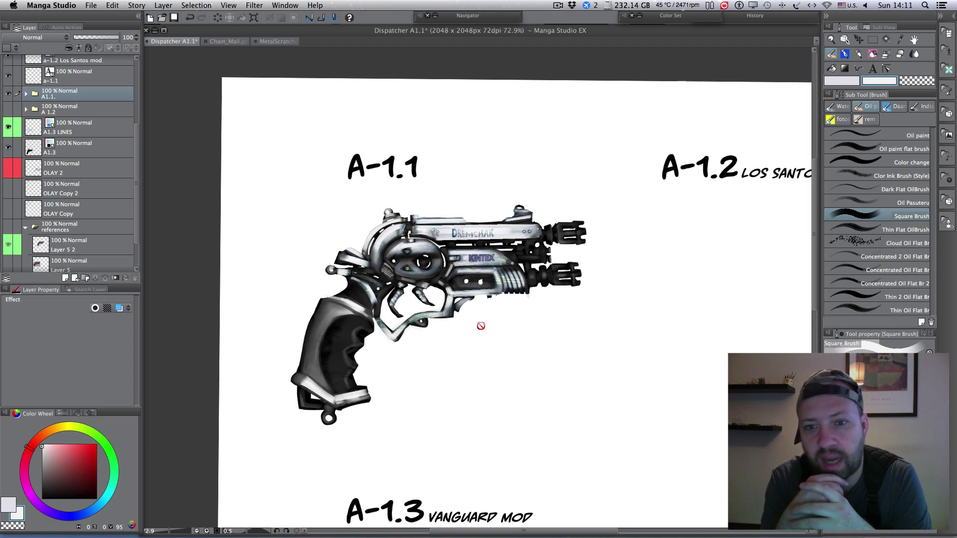
scroll(518, 323, down, 1)
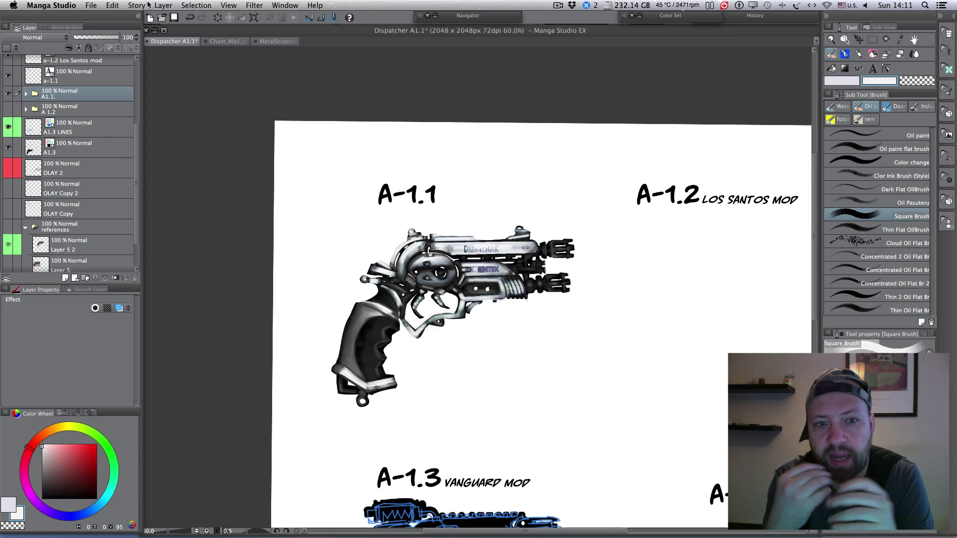
Step: Try to enlarge the A-1.1 revolver by applying Free Transform to the A1.1 folder
click(112, 5)
mouse_move(219, 180)
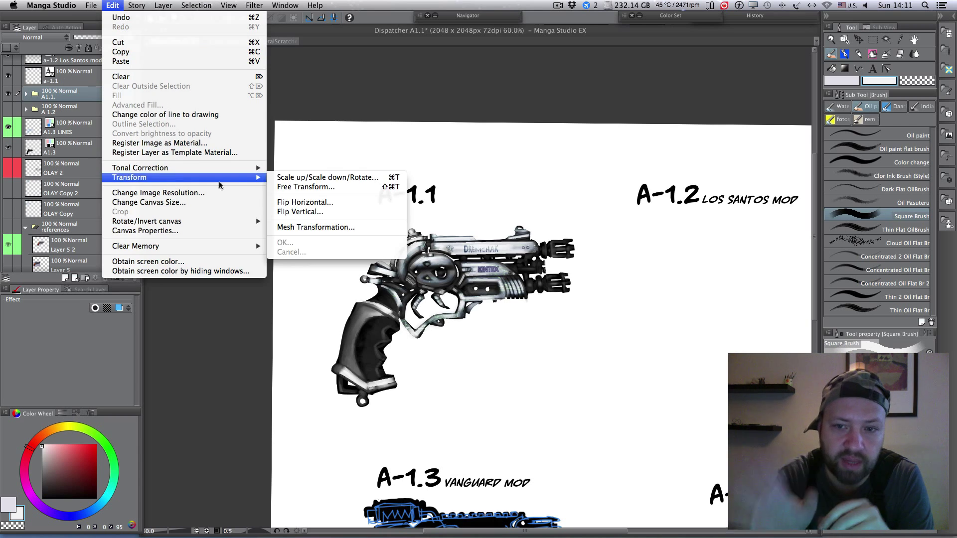
click(304, 187)
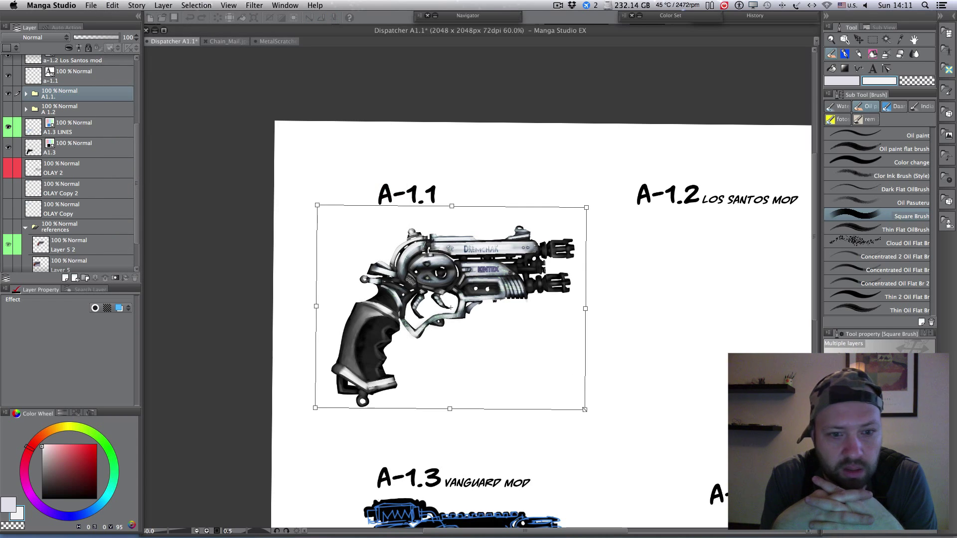
drag(585, 409, 633, 446)
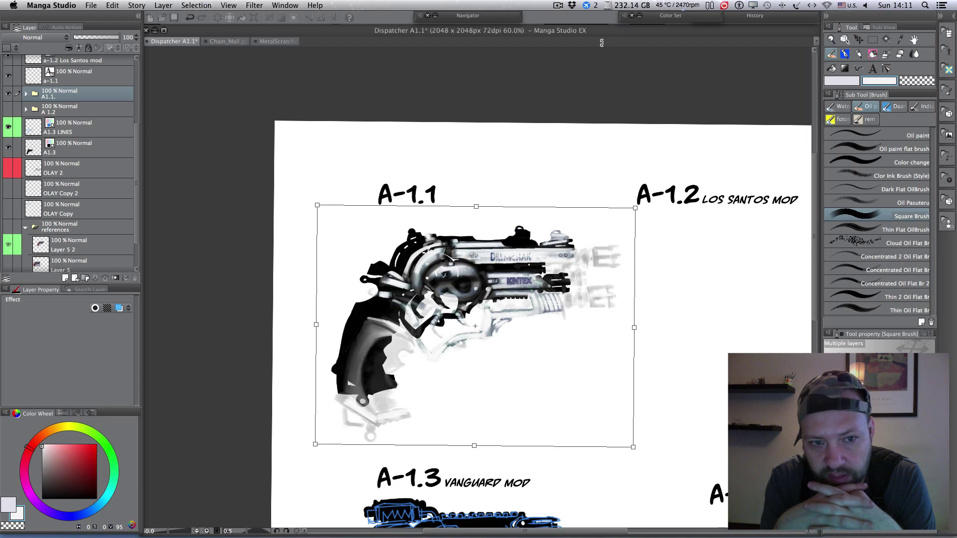
key(super+z)
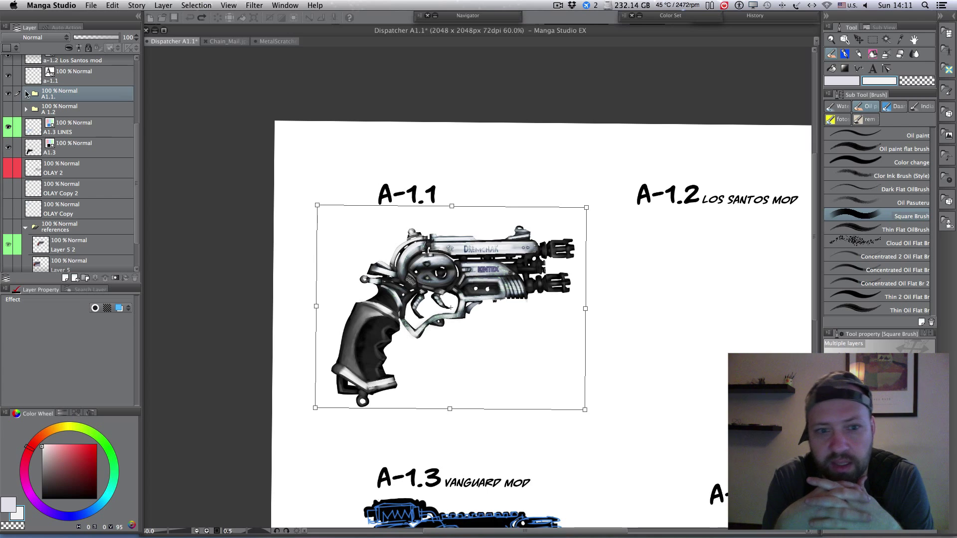
click(107, 145)
click(522, 211)
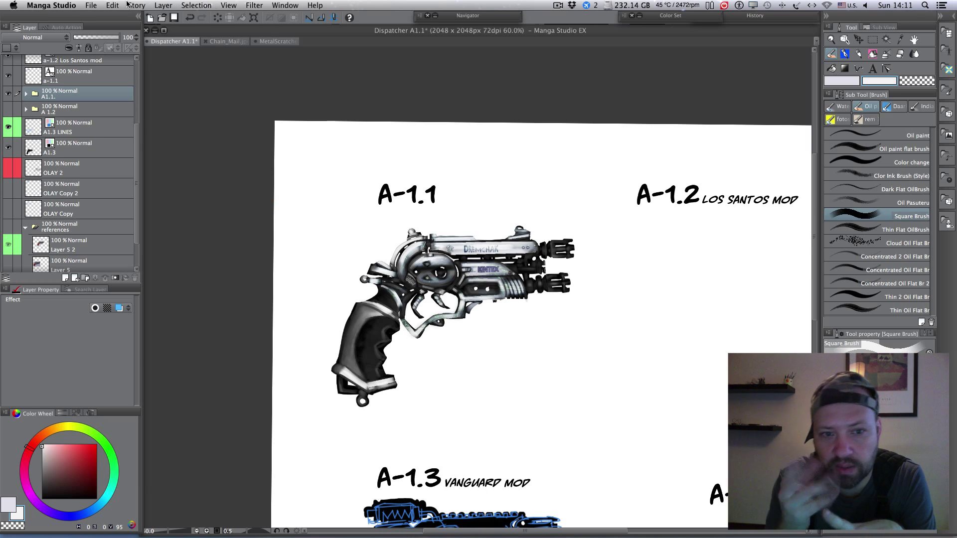
Step: Start a Free Transform on the A1.1 folder's revolver
click(112, 5)
mouse_move(187, 178)
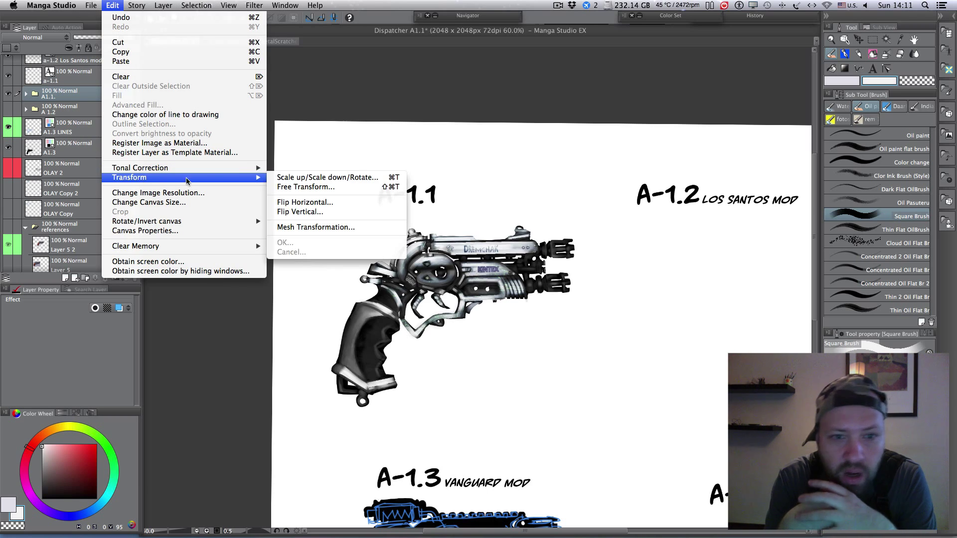
click(314, 186)
click(557, 5)
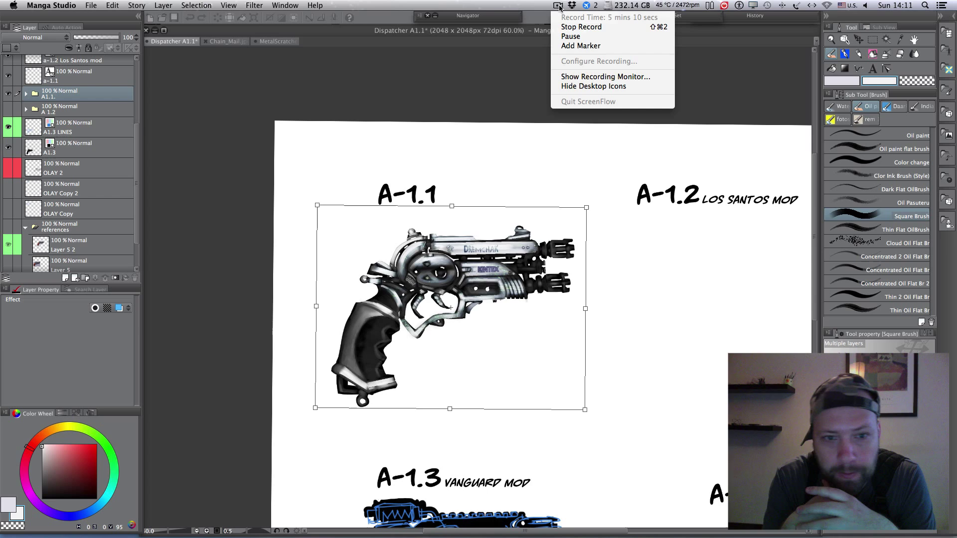
click(570, 37)
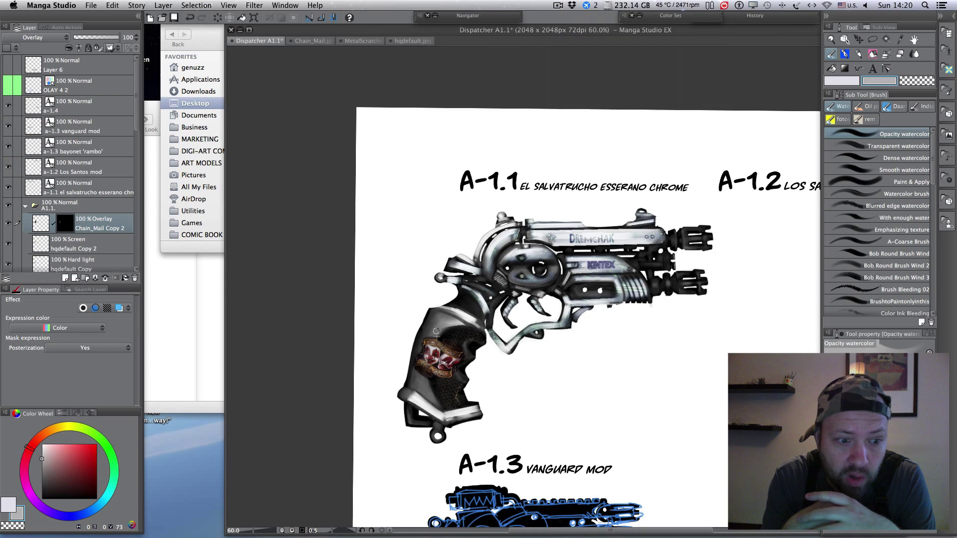
Step: Examine the A-1.1 revolver's clown-mask decal and chain-mail grip up close, as well as the whole gun with its title
scroll(378, 379, up, 4)
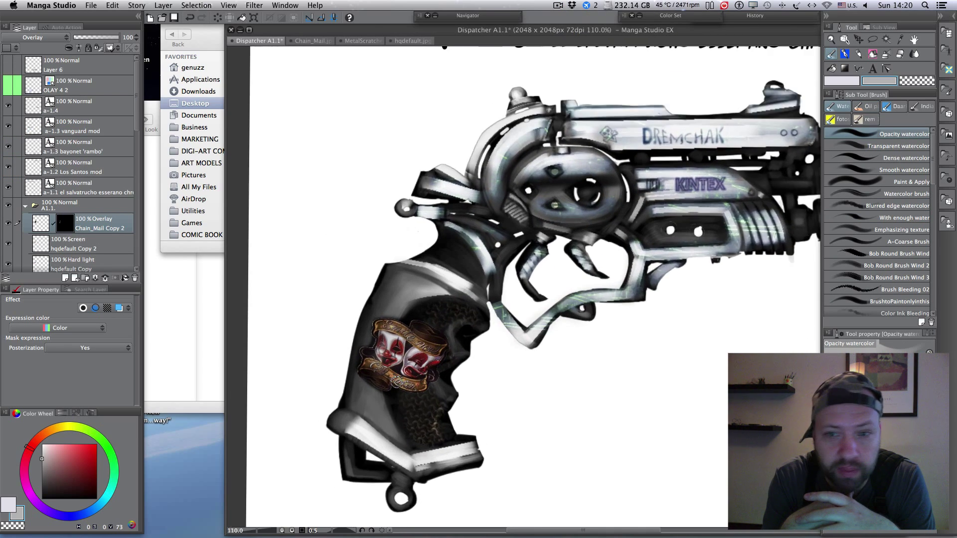
scroll(457, 373, up, 6)
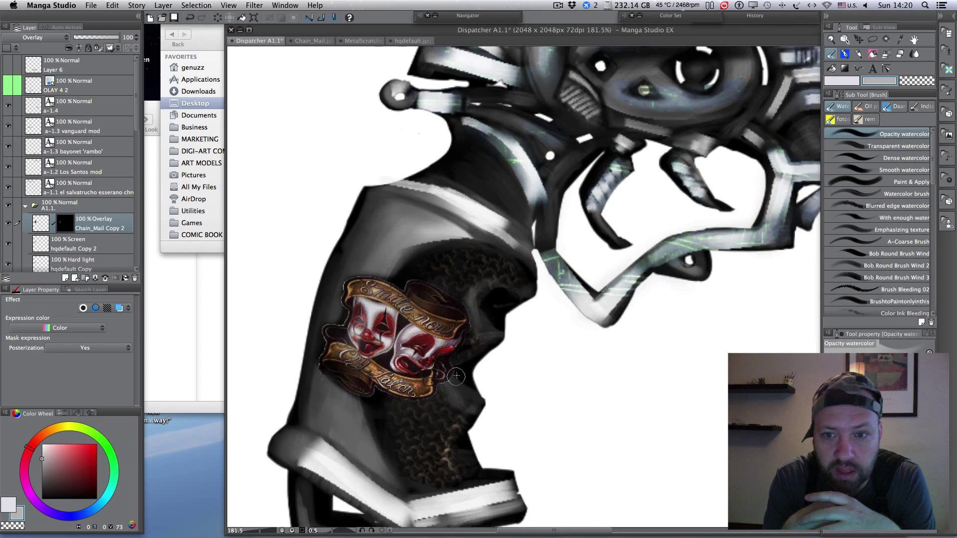
scroll(460, 372, down, 12)
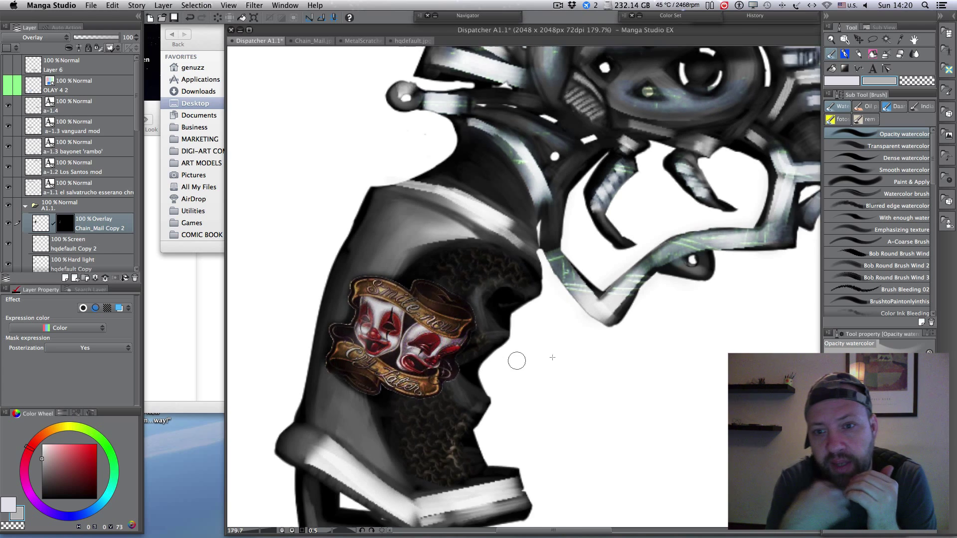
scroll(713, 315, up, 3)
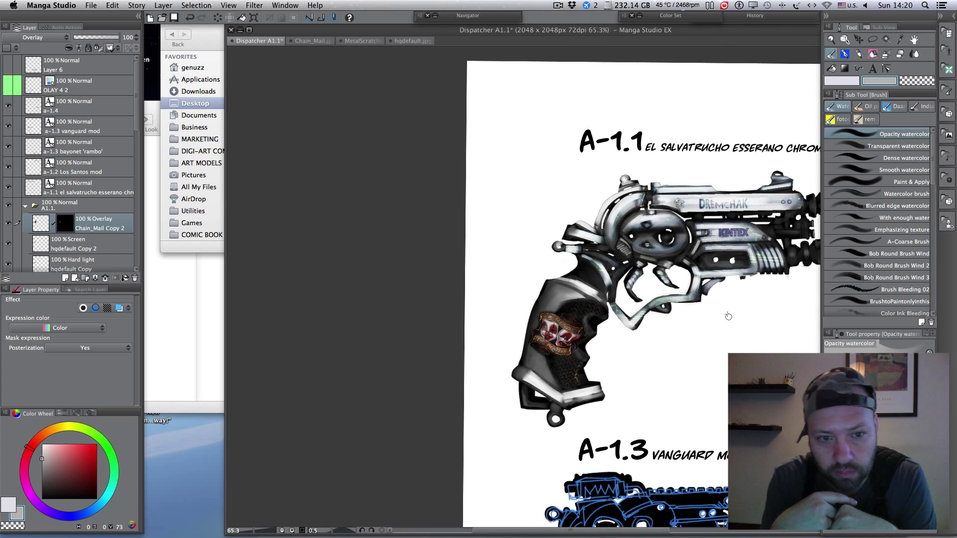
key(h)
drag(708, 316, 477, 275)
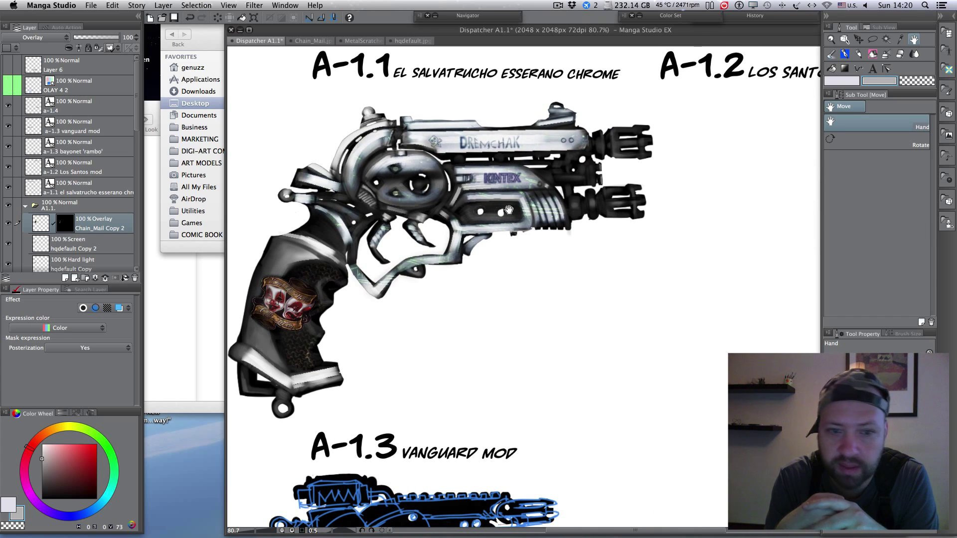
drag(563, 232, 564, 247)
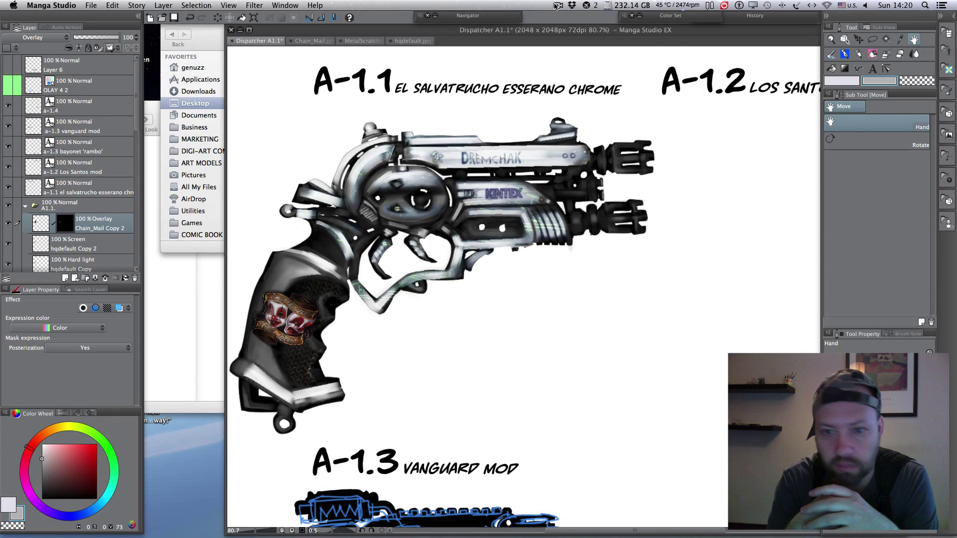
click(557, 5)
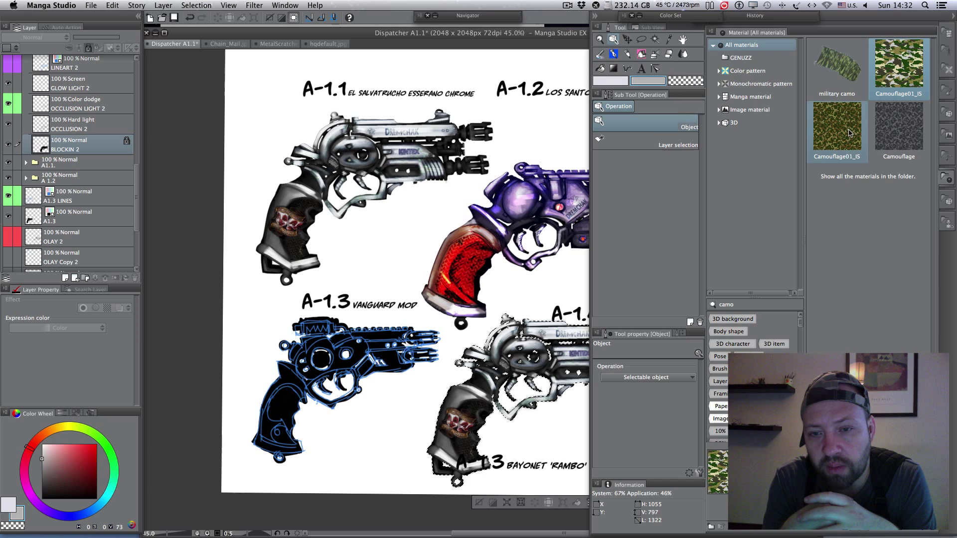
Step: Place the green Camouflage01_IS material over the selected revolver copy beside the A-1.4 label and move its layer directly below GLOW LIGHT 2
drag(903, 62, 528, 322)
scroll(528, 321, up, 3)
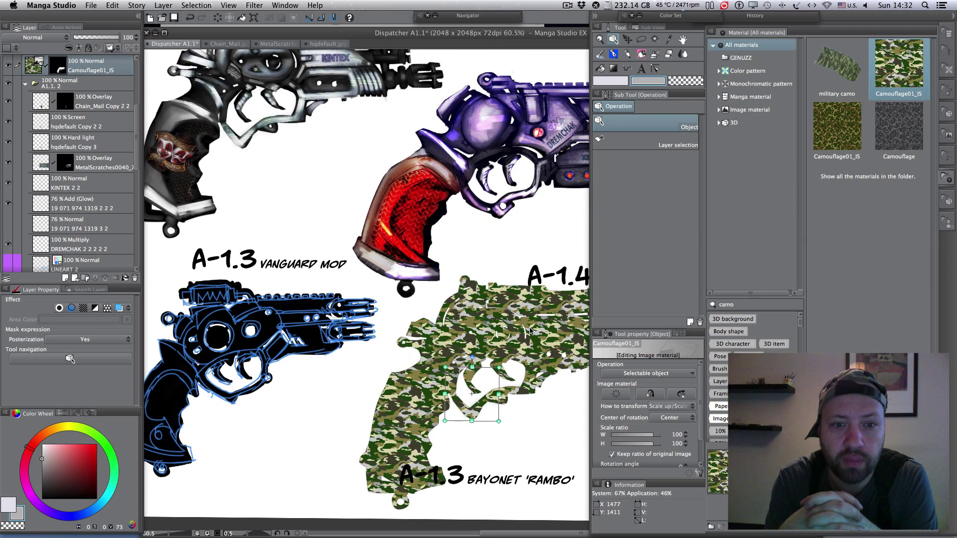
click(953, 18)
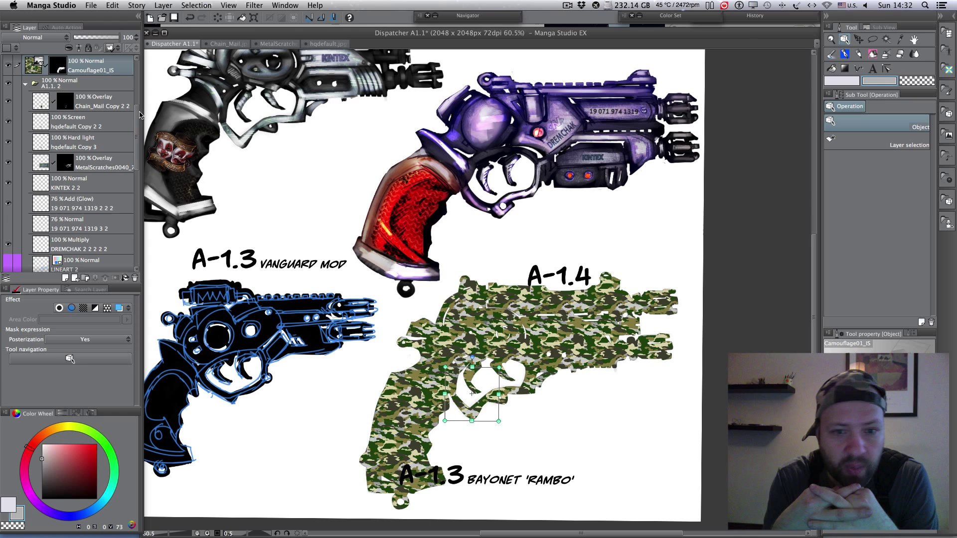
drag(91, 70, 94, 202)
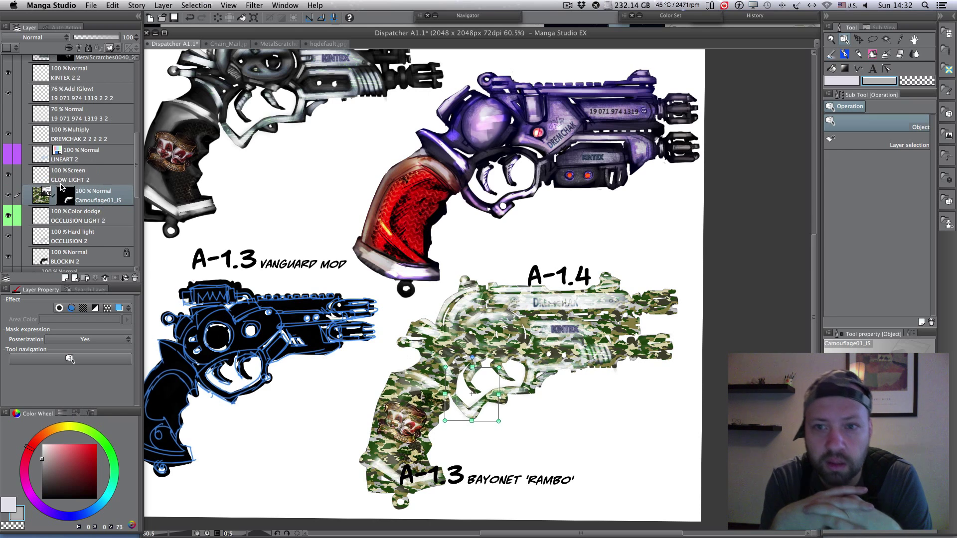
Step: Mark the GLOW LIGHT 2 layer with the red palette colour
click(42, 179)
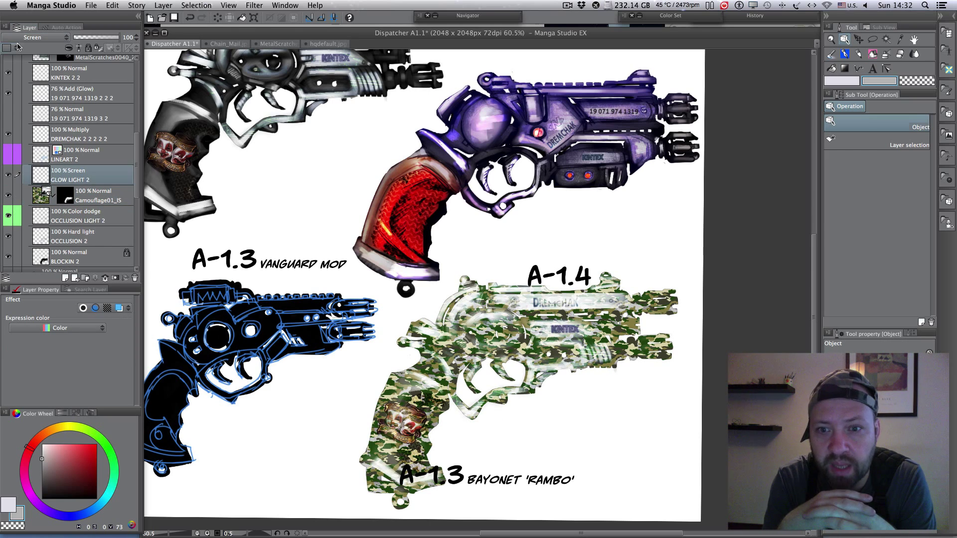
click(11, 48)
click(16, 69)
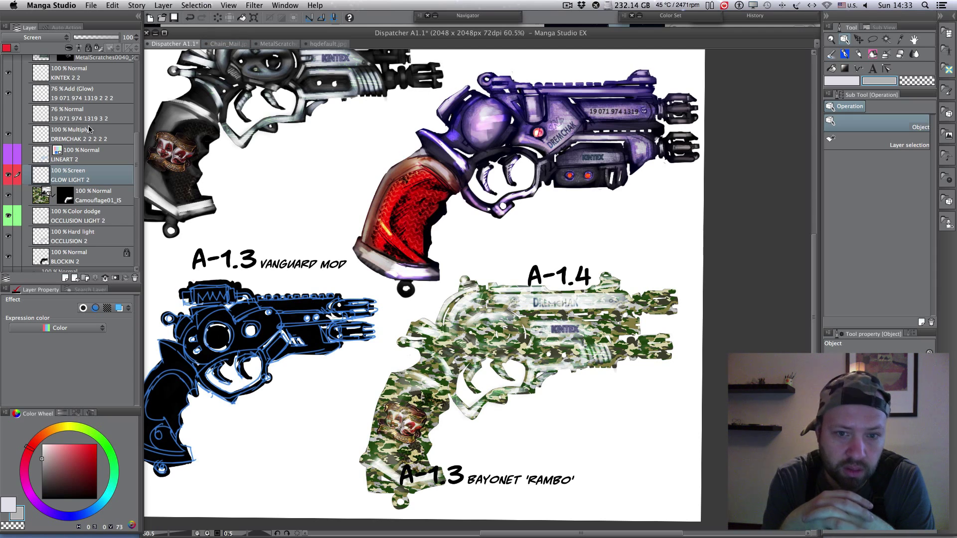
scroll(89, 130, up, 10)
scroll(92, 121, down, 10)
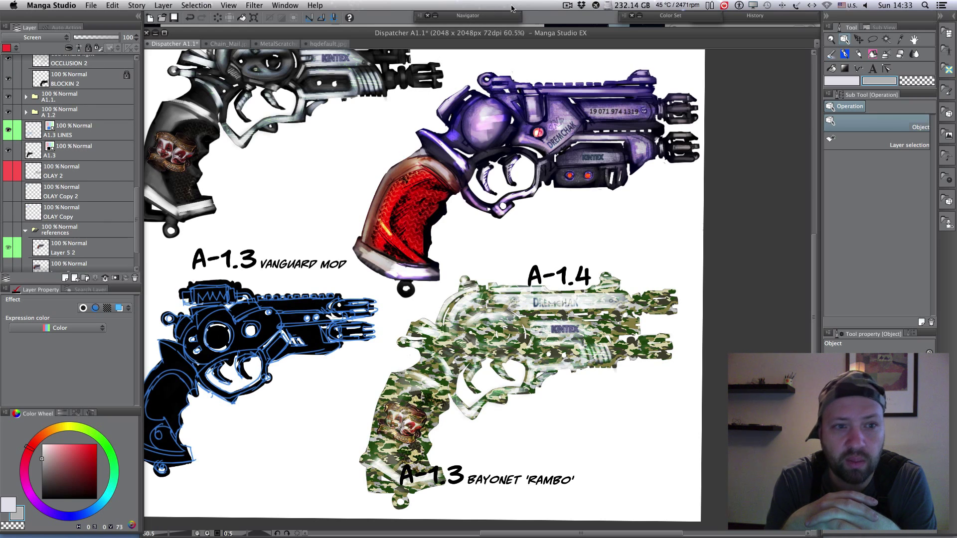
click(568, 5)
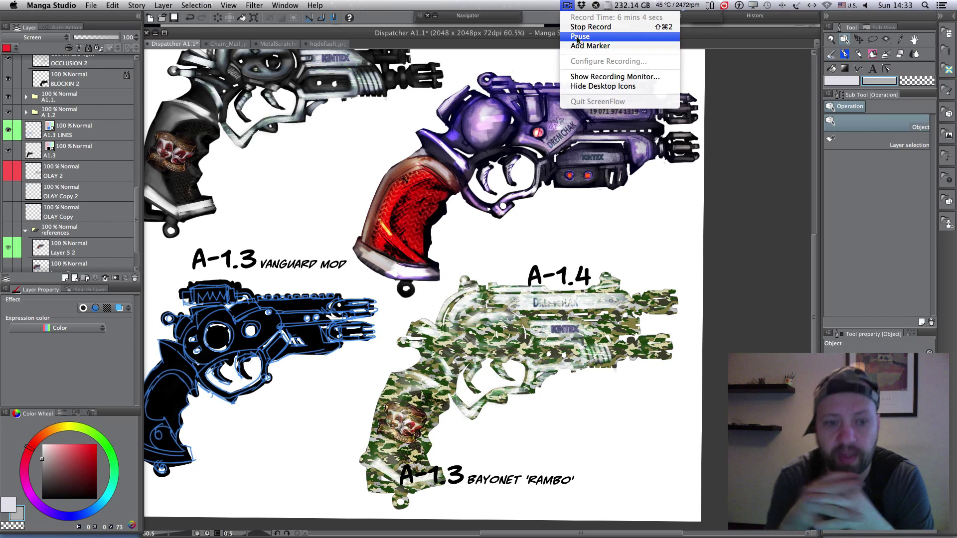
click(578, 38)
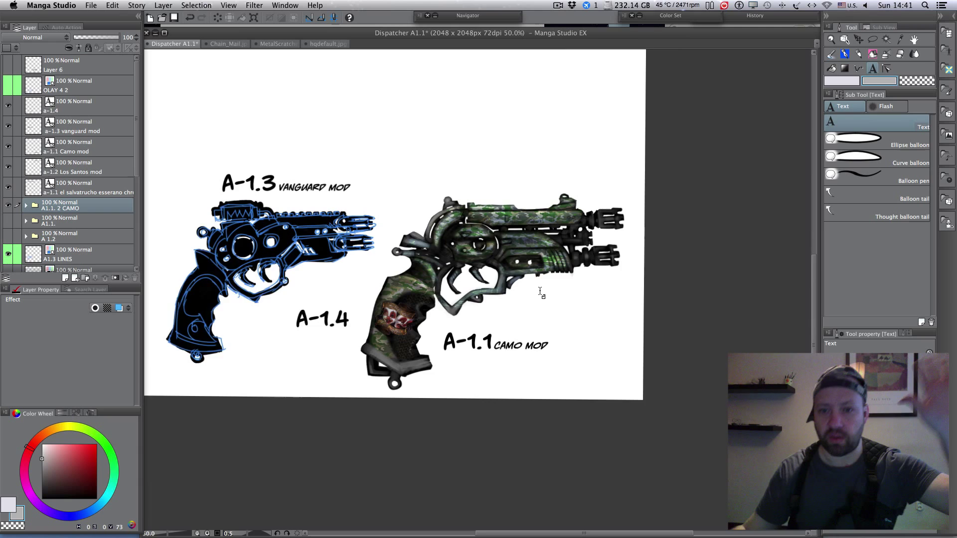
scroll(539, 291, up, 3)
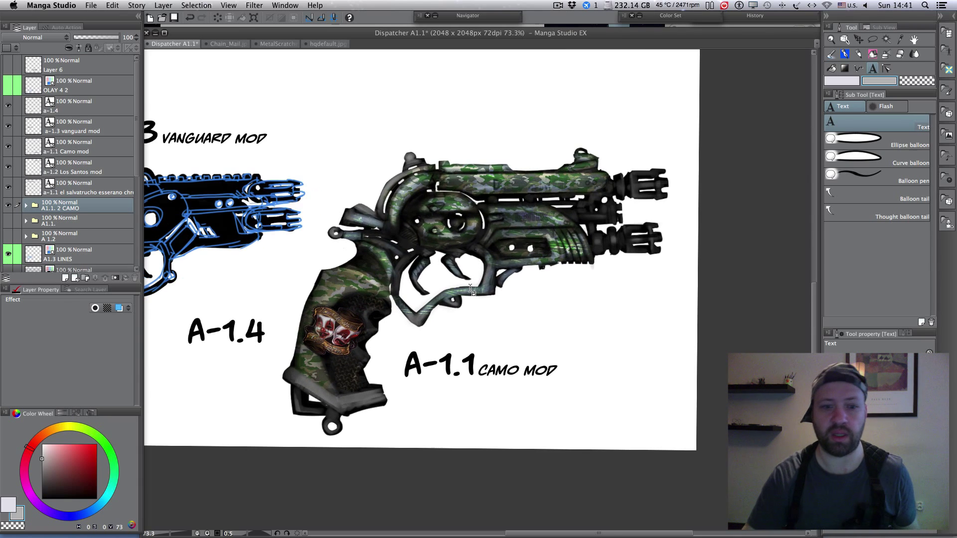
scroll(471, 289, up, 2)
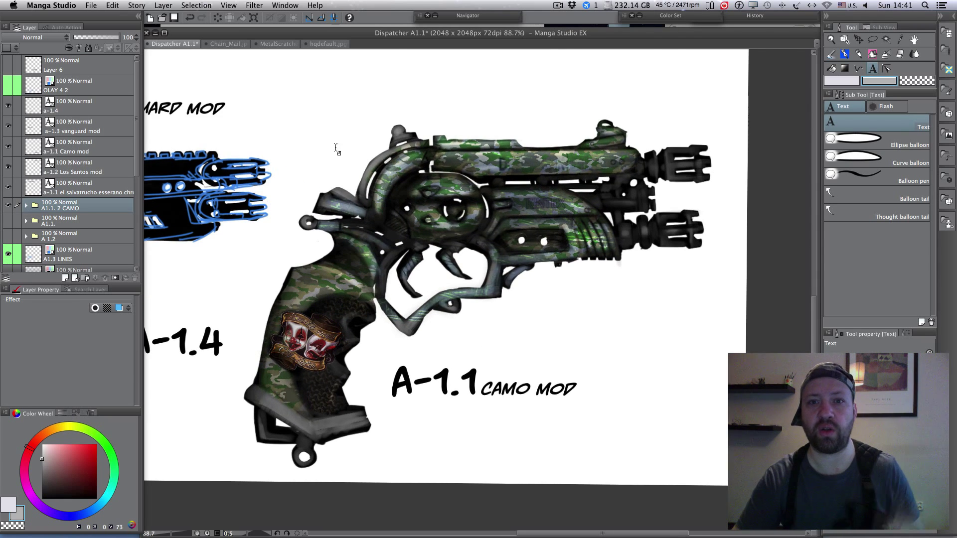